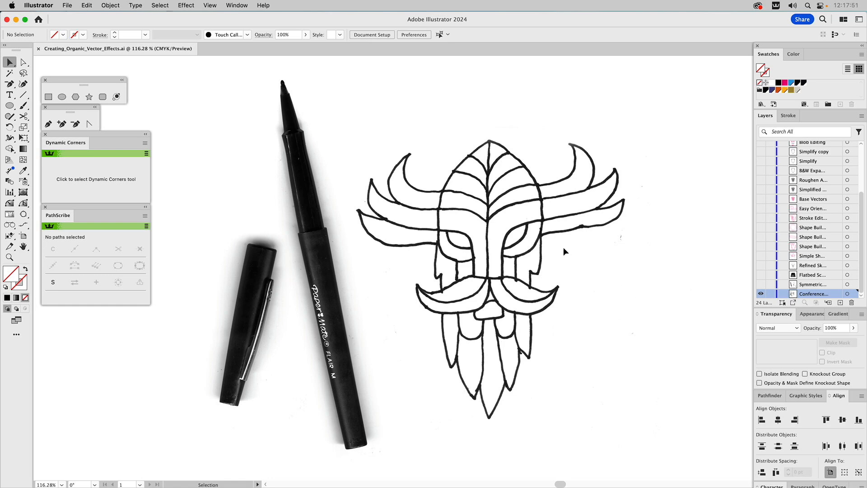
Make only the Refined Sketch layer visible, hiding the conference, symmetric and flatbed scan layers, and make it the active layer
click(760, 285)
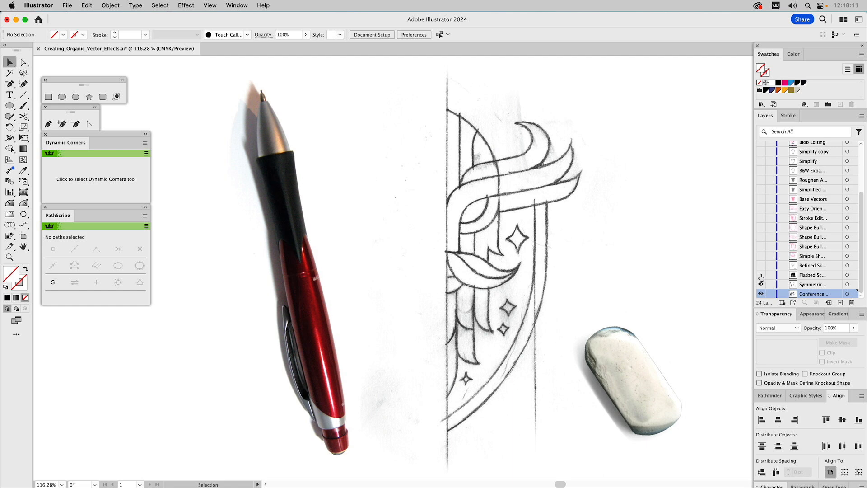
click(760, 275)
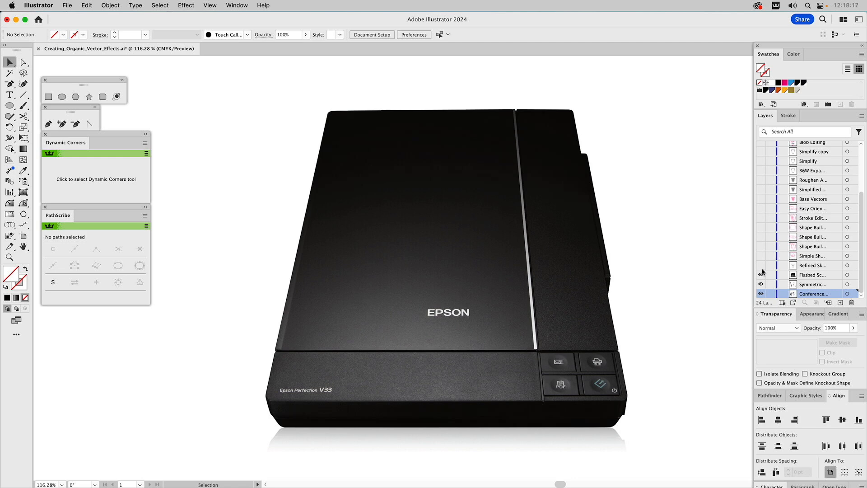
click(760, 265)
click(760, 274)
click(761, 284)
click(760, 294)
click(808, 267)
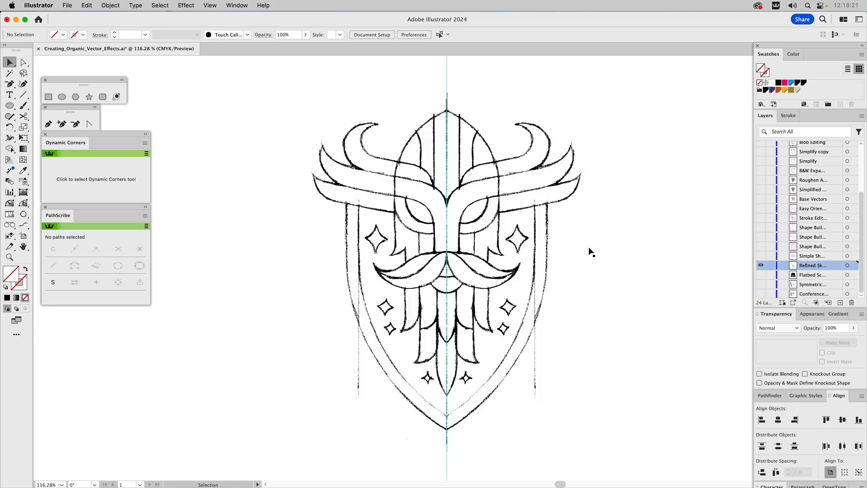
Dim the refined sketch image to 15% opacity and lock its layer
click(538, 247)
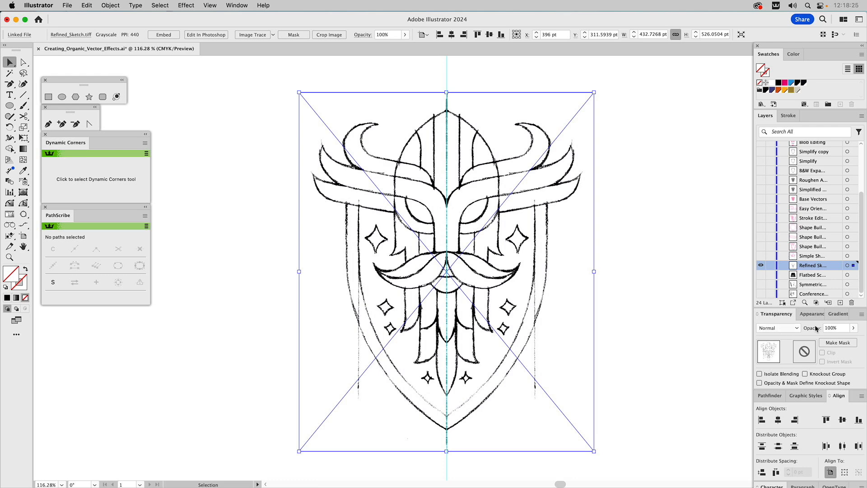
click(832, 327)
text(15)
key(Return)
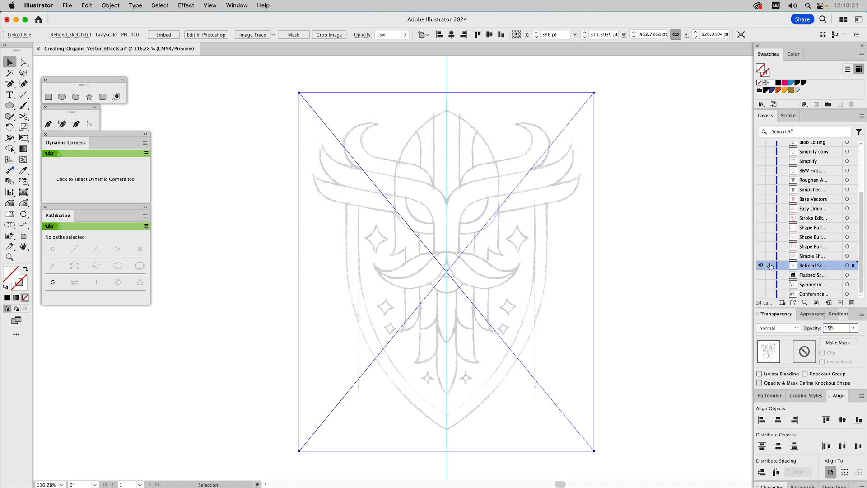
click(770, 265)
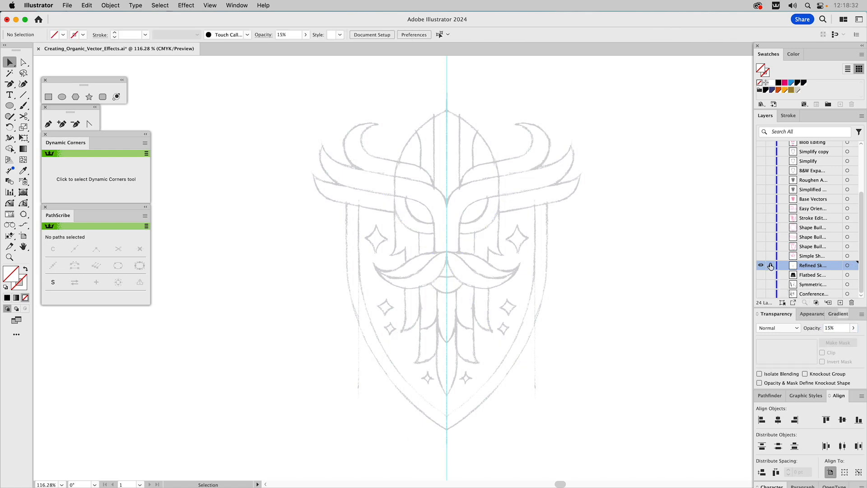
double_click(830, 264)
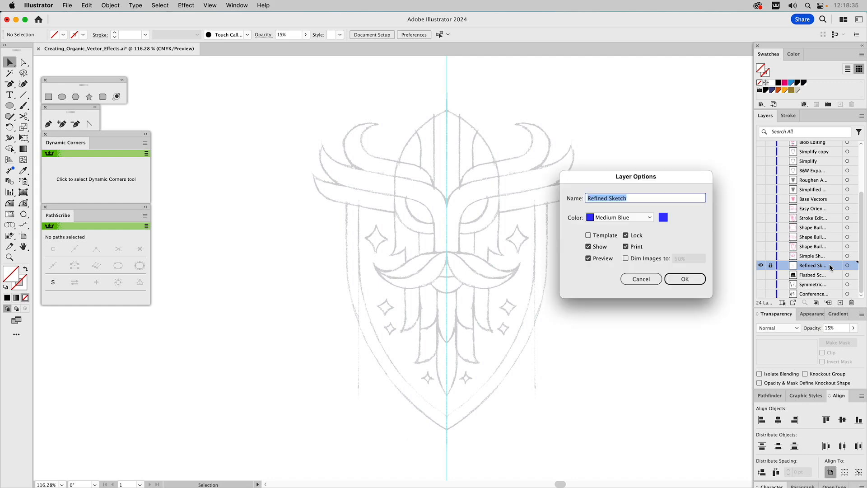
click(640, 280)
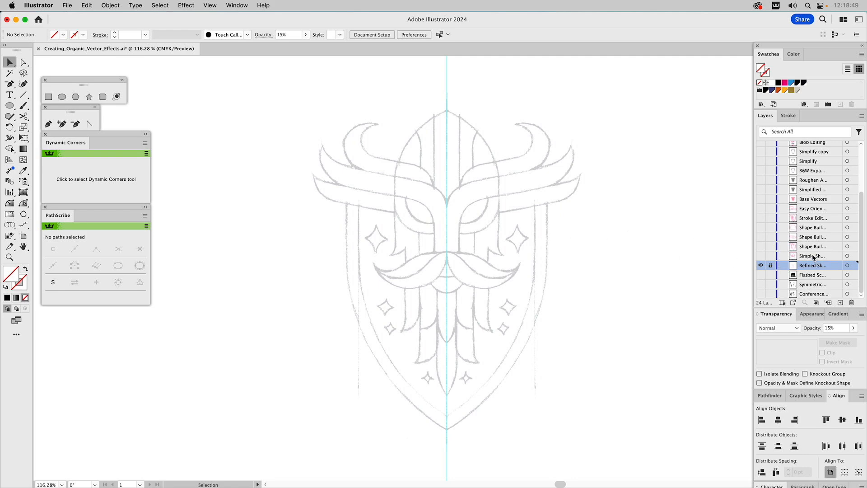
Show the layer of simple shapes directly above the locked sketch
click(761, 256)
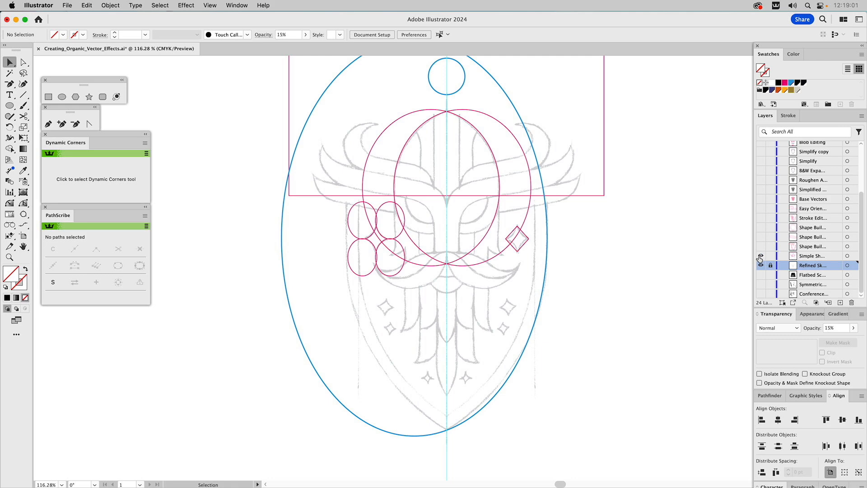
click(761, 256)
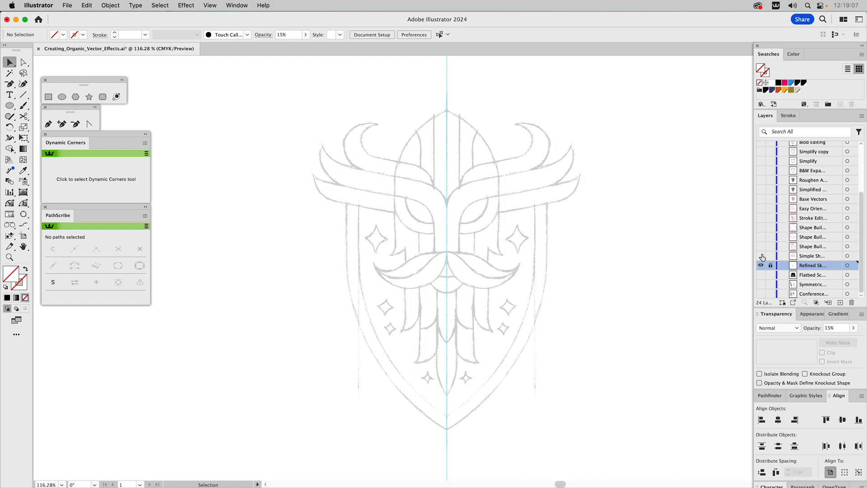
click(761, 256)
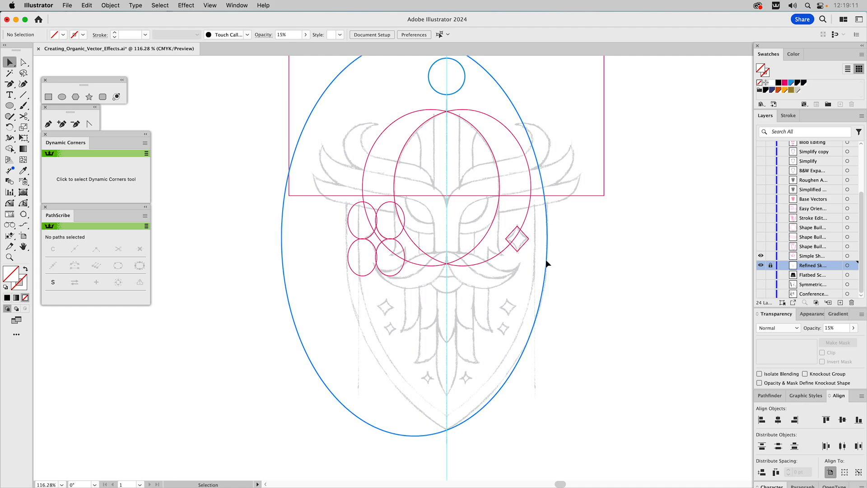
Offset the large blue ellipse by -18 pt with miter joins and a miter limit of 4
click(482, 408)
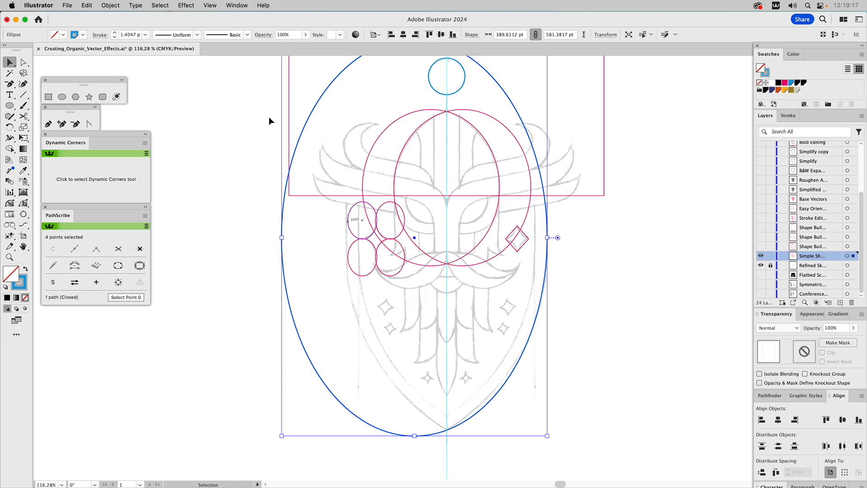
click(113, 4)
mouse_move(120, 242)
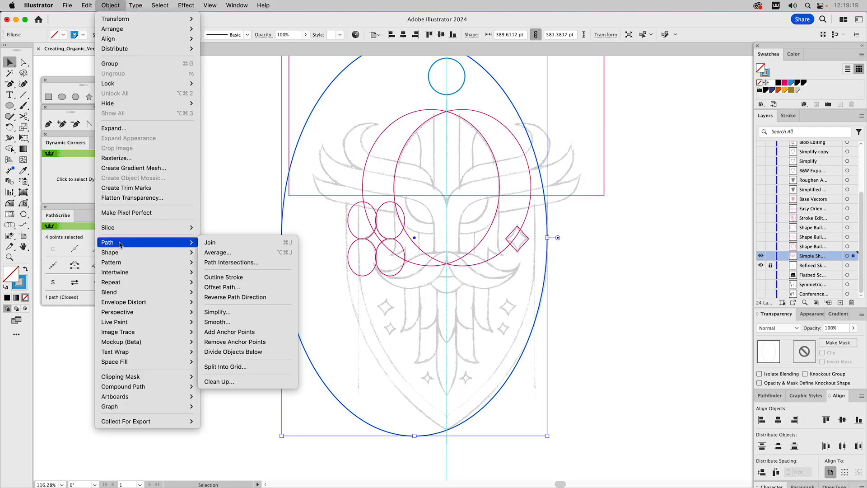
click(264, 288)
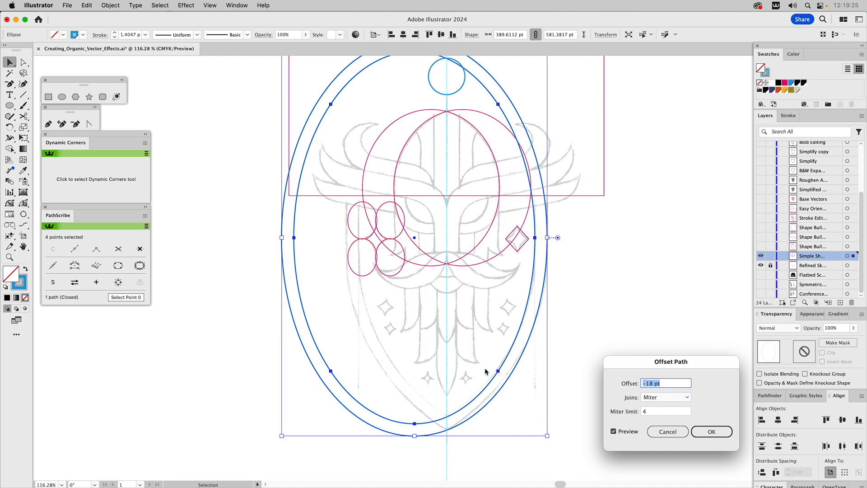
click(710, 433)
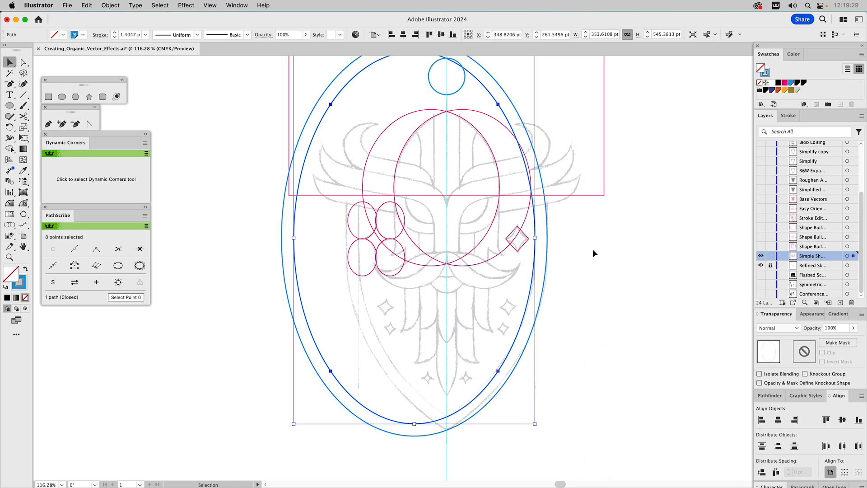
Try removing the four diagonal anchor points of the inner ellipse together, and undo the removal
drag(588, 245, 606, 261)
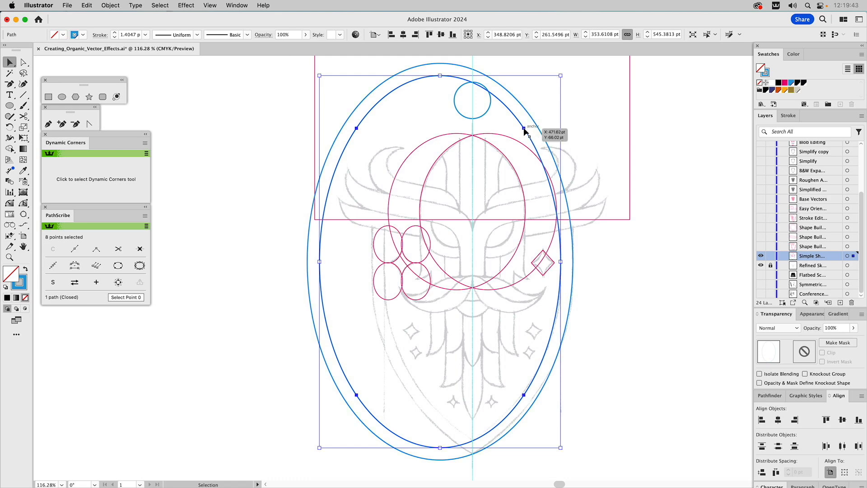
key(a)
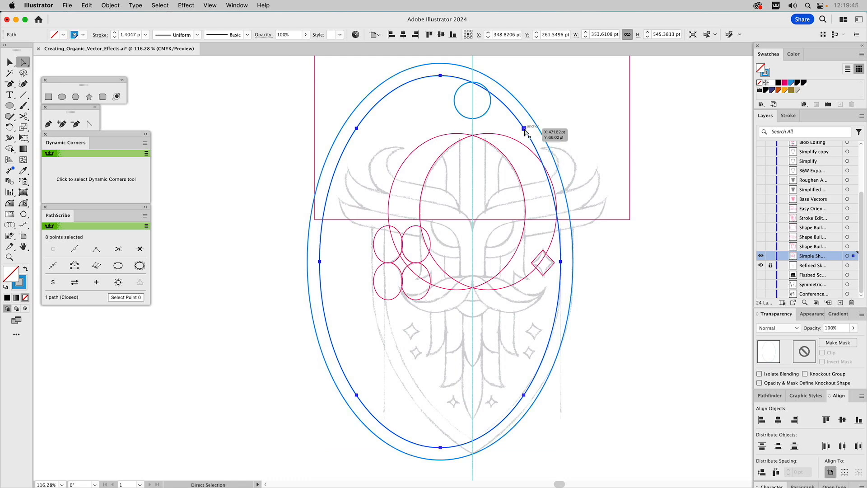
click(523, 128)
shift+click(357, 129)
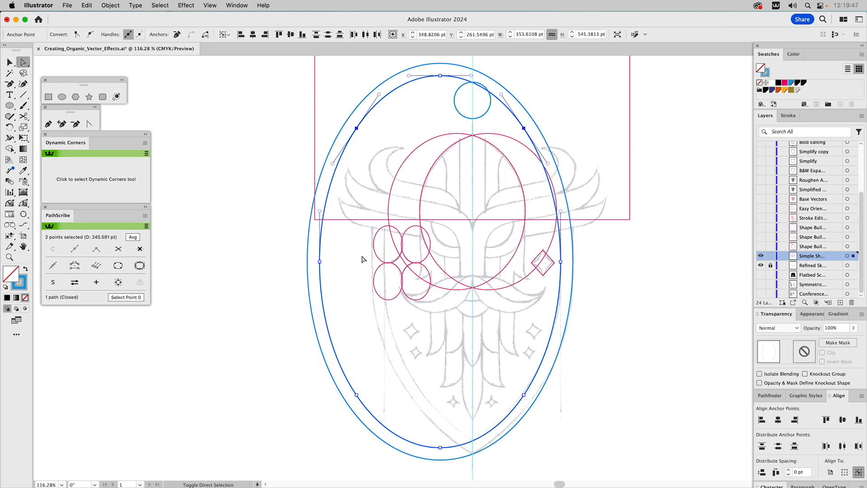
shift+click(357, 394)
shift+click(524, 394)
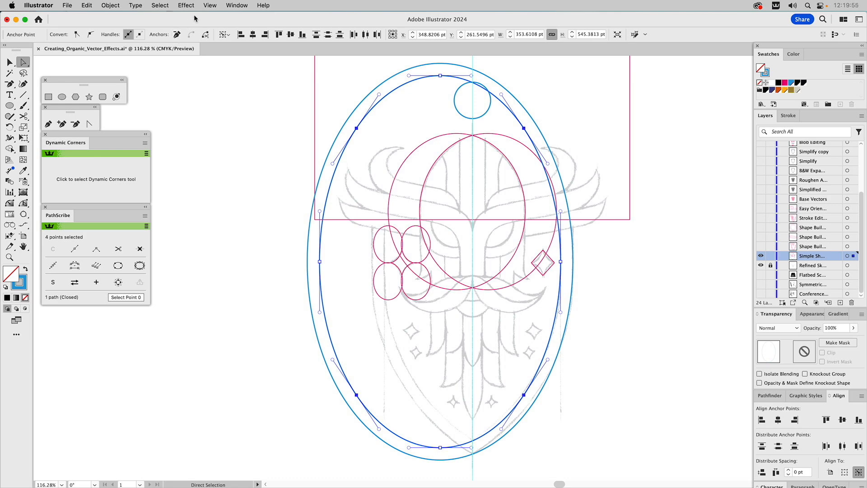
click(234, 5)
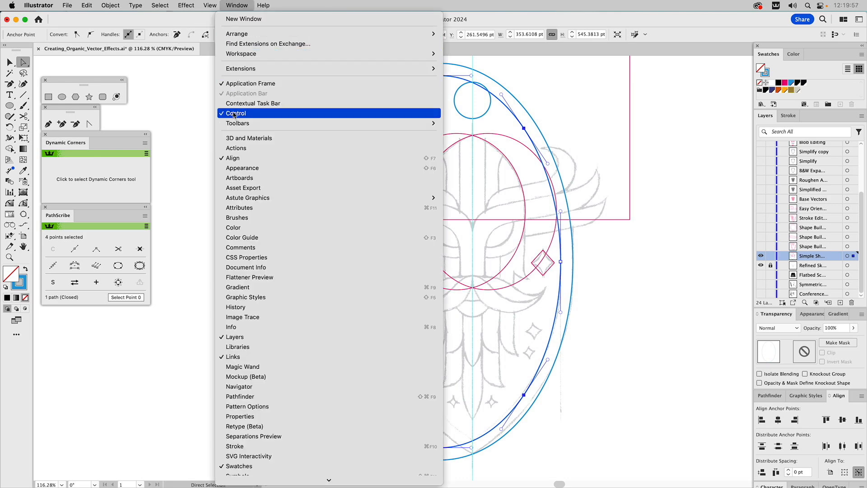
click(174, 23)
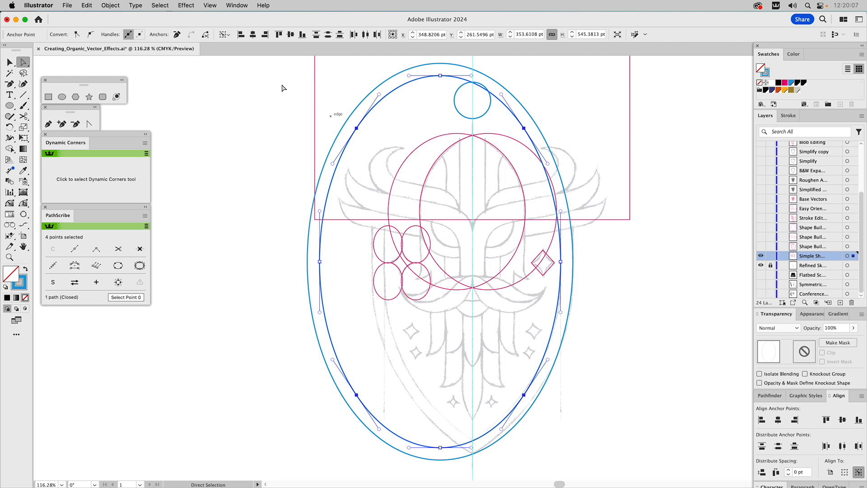
click(177, 34)
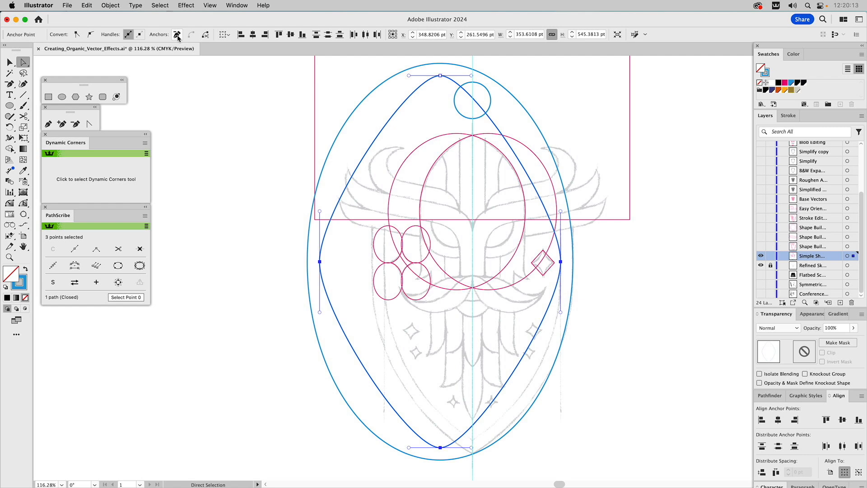
key(super+z)
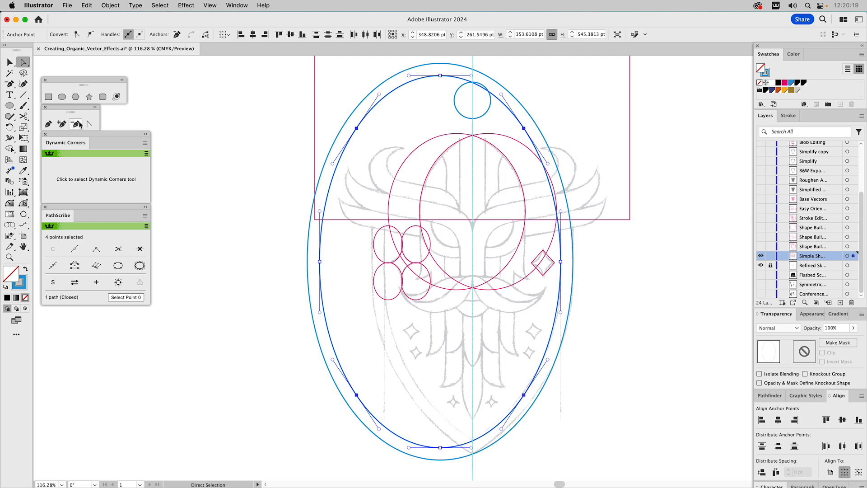
Delete the inner ellipse's four diagonal anchor points one by one with the Delete Anchor Point tool, and deselect the path
click(75, 124)
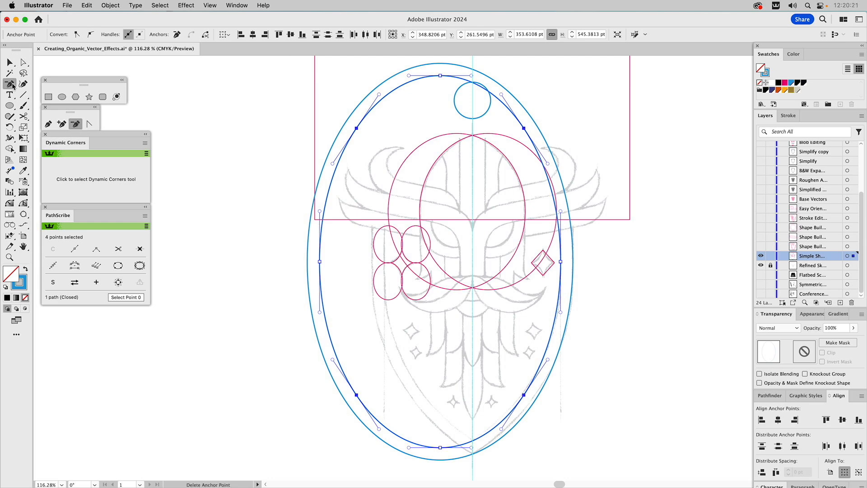
click(11, 84)
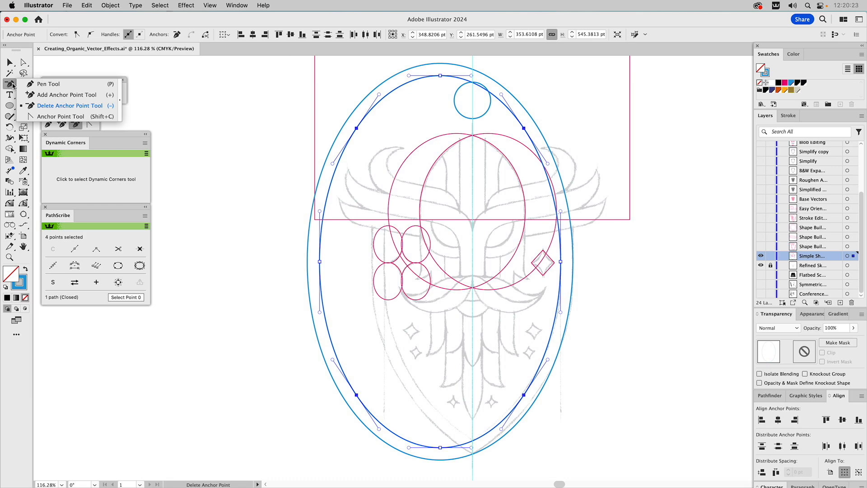
click(13, 85)
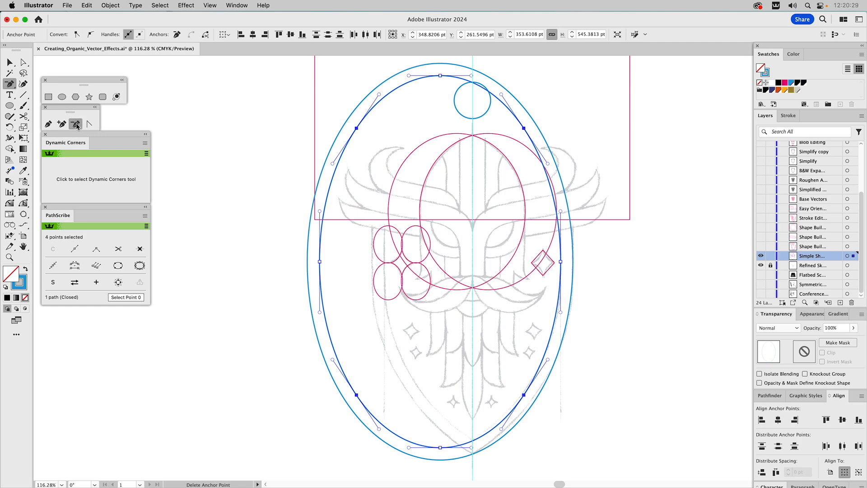
click(357, 130)
click(524, 128)
click(524, 394)
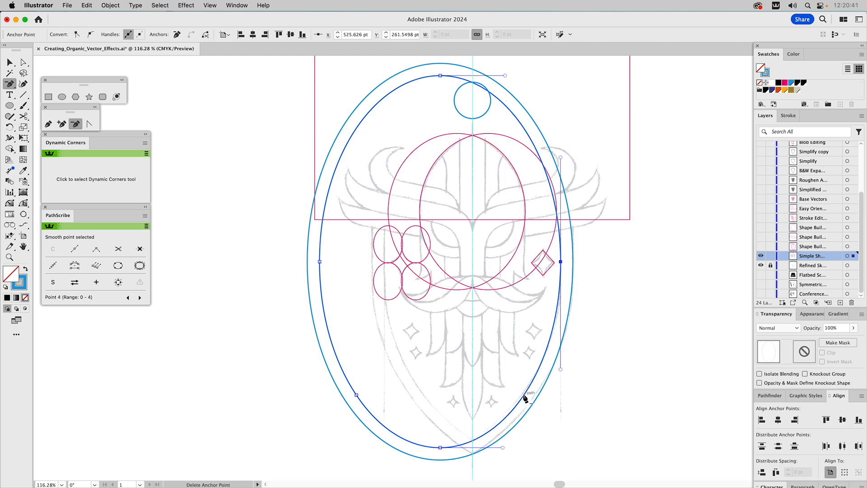
click(358, 395)
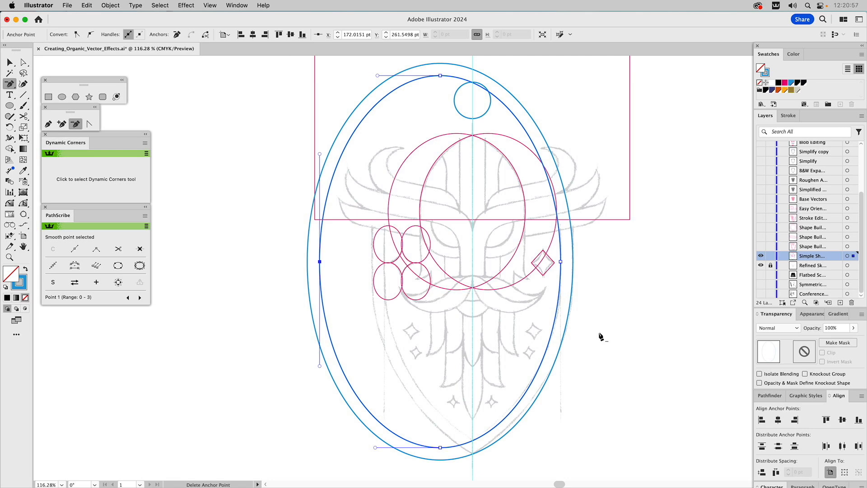
key(v)
click(584, 296)
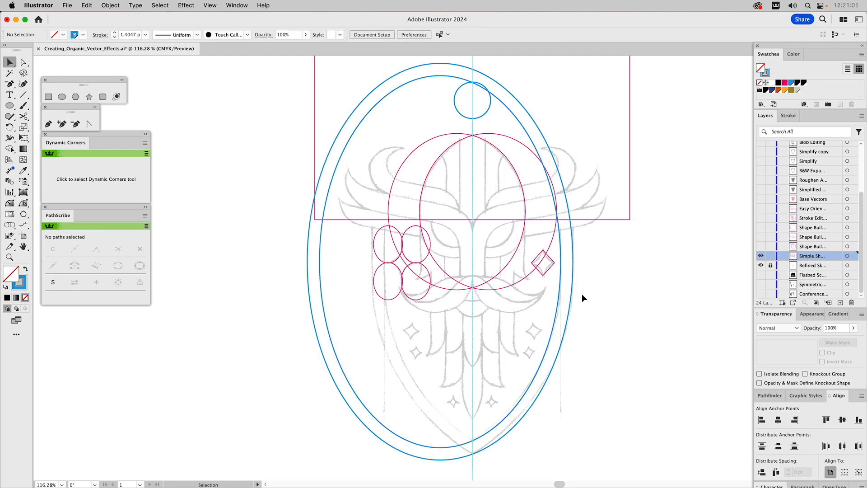
Examine the anchor points of the two large blue ellipses and the small blue circle
drag(582, 294, 538, 316)
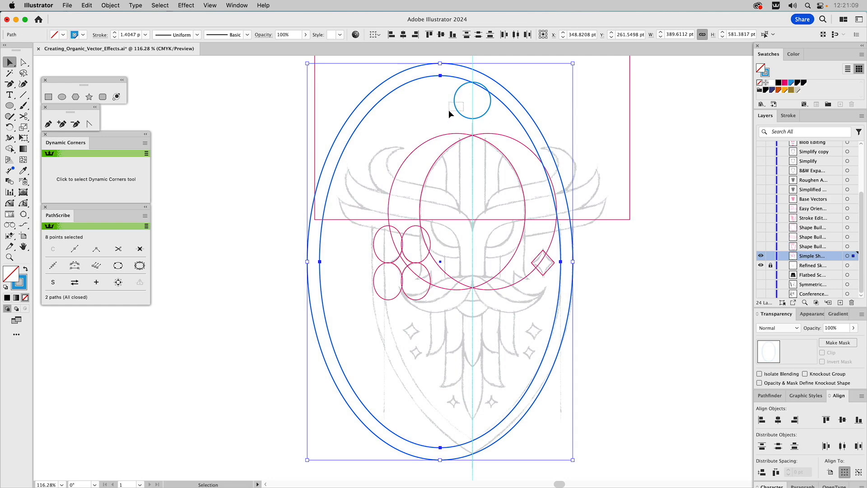
click(459, 87)
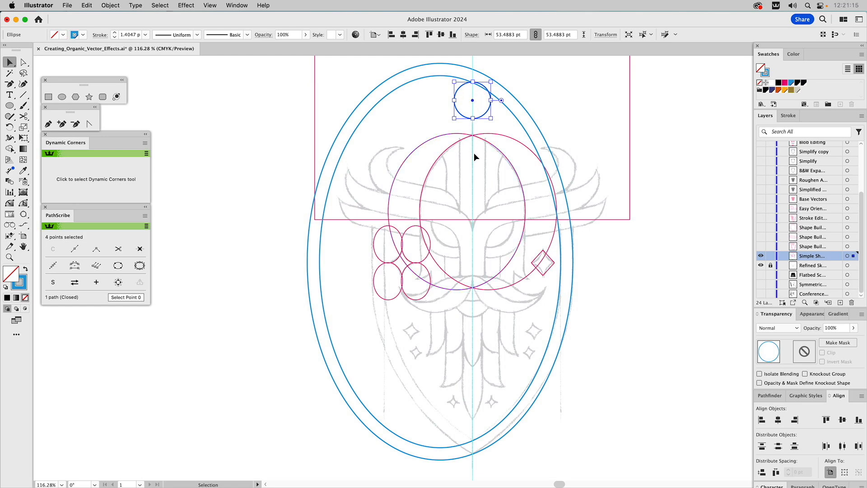
click(503, 119)
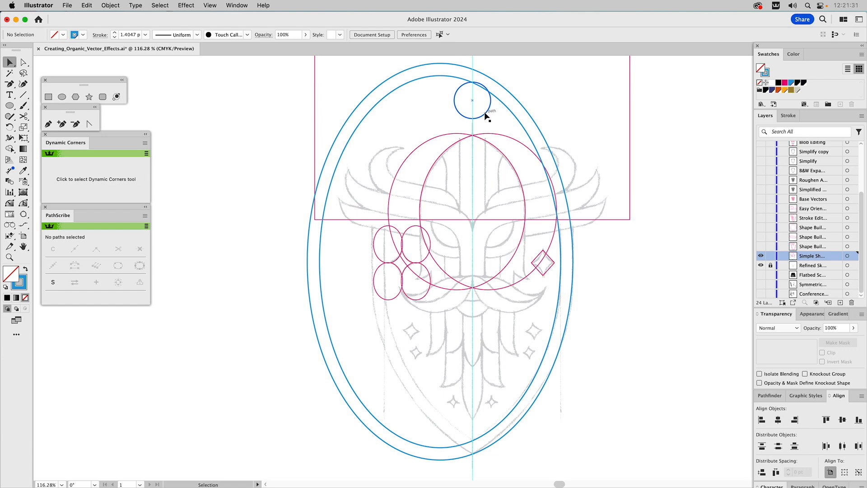
click(485, 117)
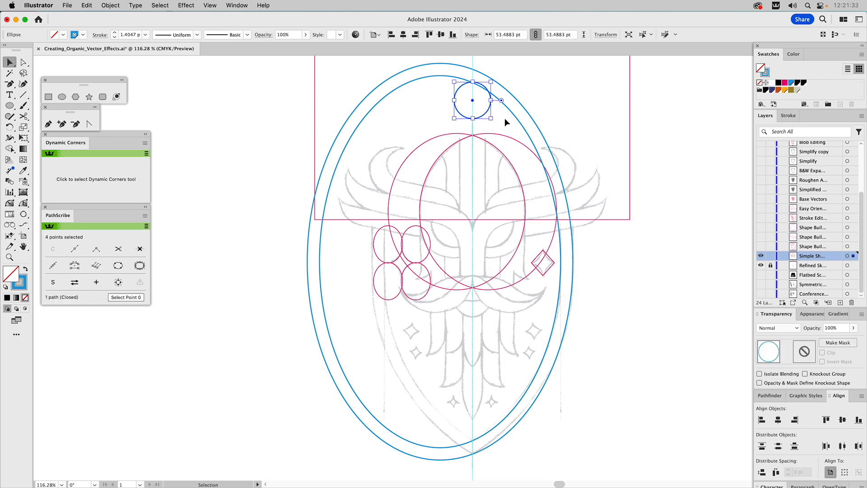
key(a)
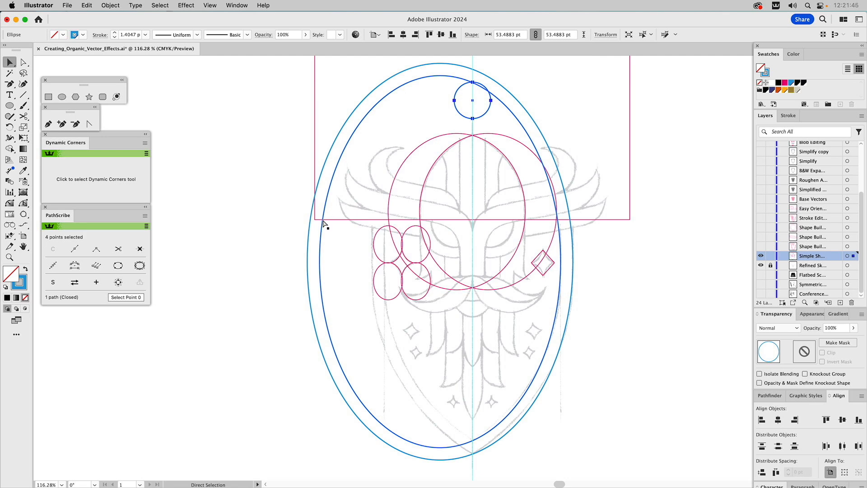
Select the two large blue ellipses together, leaving the large magenta rectangle unselected
key(v)
drag(326, 215, 318, 225)
key(super)
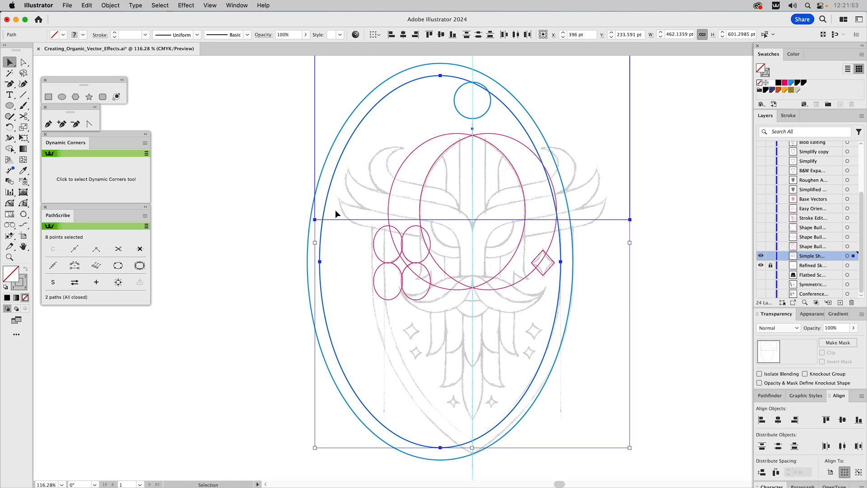
click(336, 206)
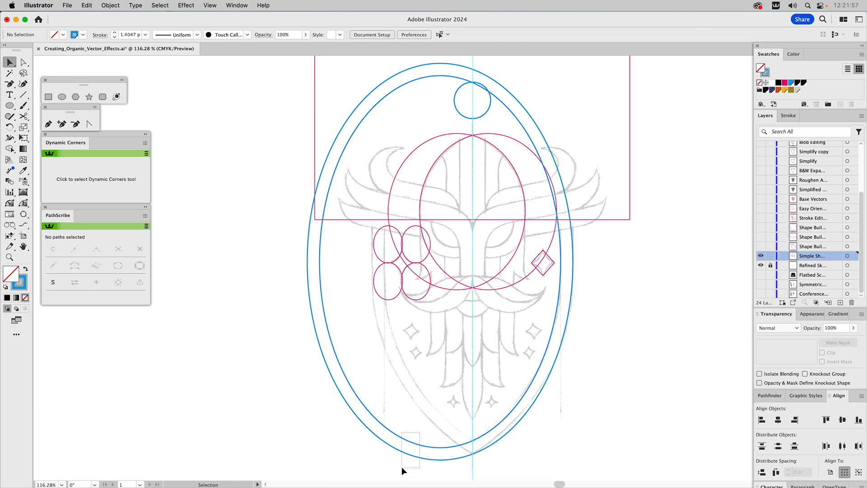
drag(402, 467, 402, 465)
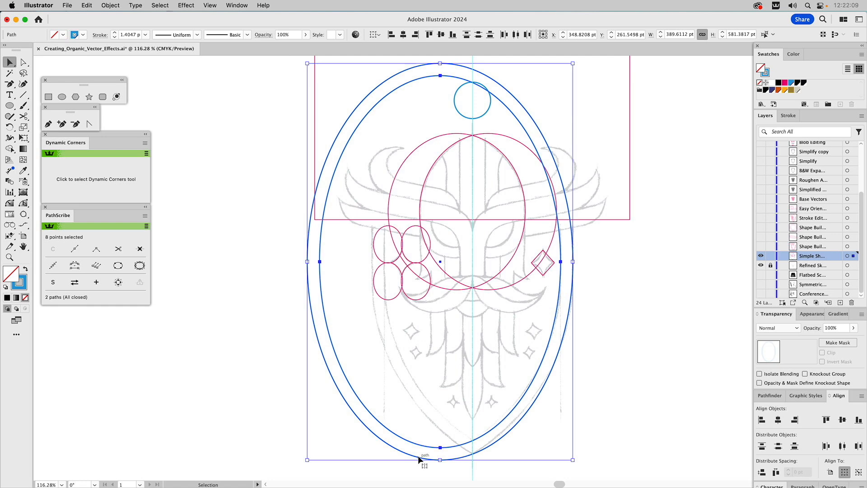
Try placing a duplicate of the two large blue ellipses to their right, and undo it
drag(353, 388, 458, 387)
key(a)
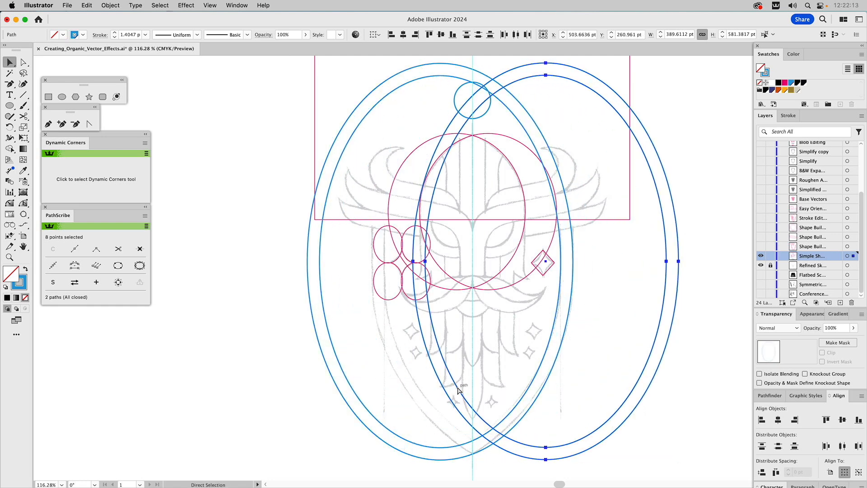
key(cmd+z)
Reflect a copy of both large blue ellipses across the vertical centre guide
key(v)
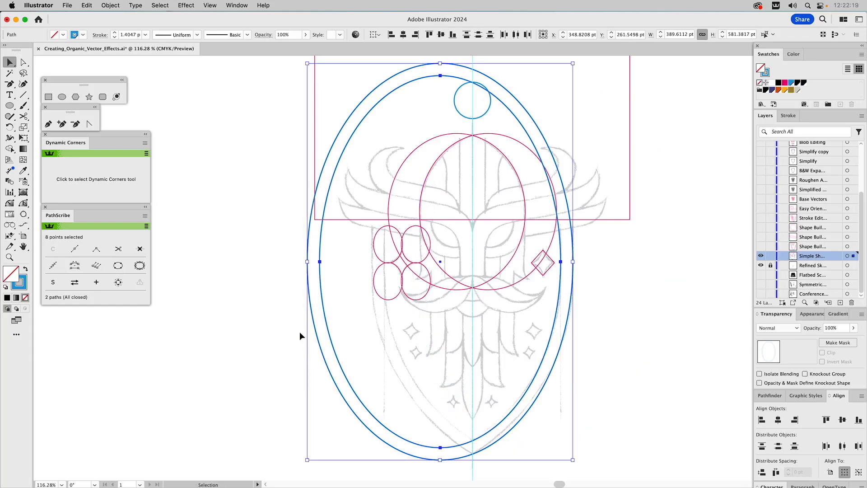
drag(9, 128, 30, 137)
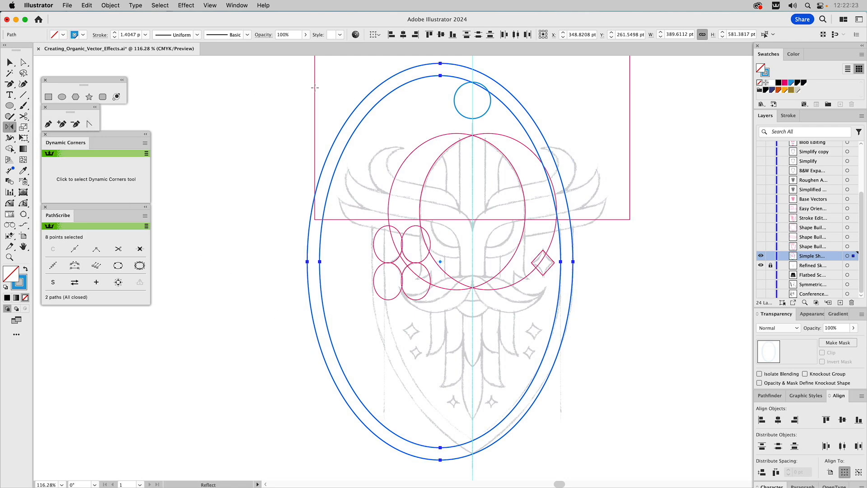
click(472, 118)
drag(474, 159, 509, 319)
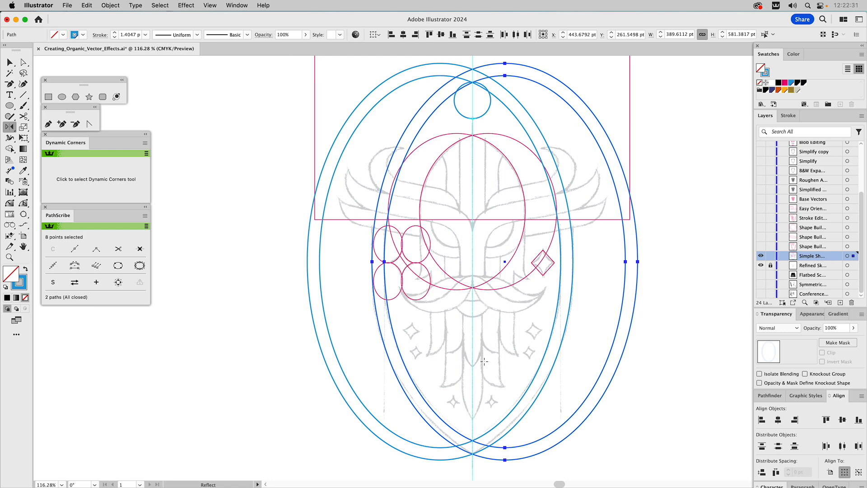
key(v)
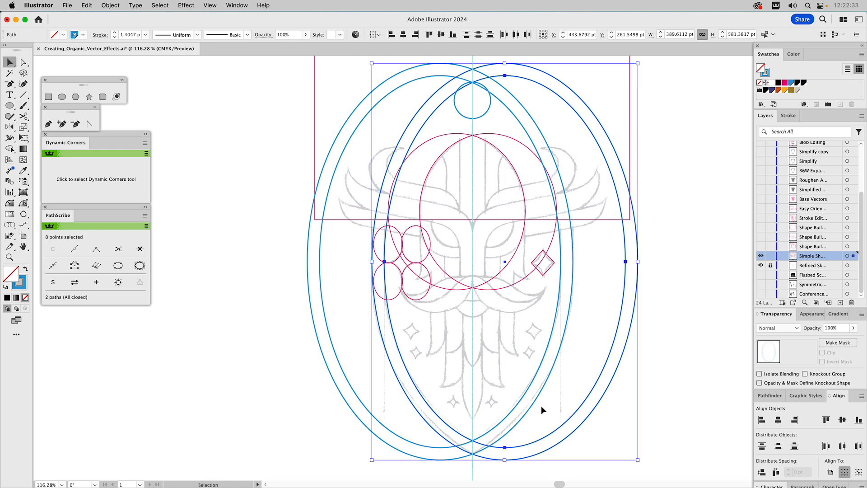
Intersect the outer blue ellipse with its mirrored copy to form the outer pointed shield shape
click(542, 407)
click(482, 456)
shift+click(497, 440)
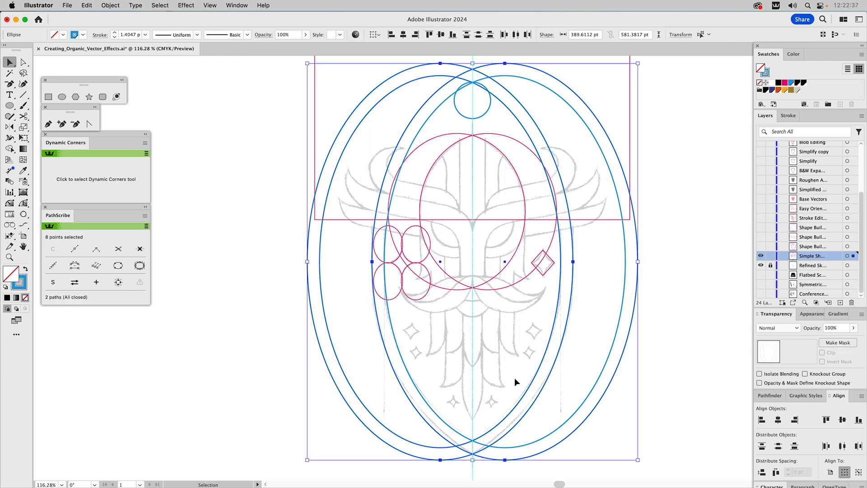
click(779, 397)
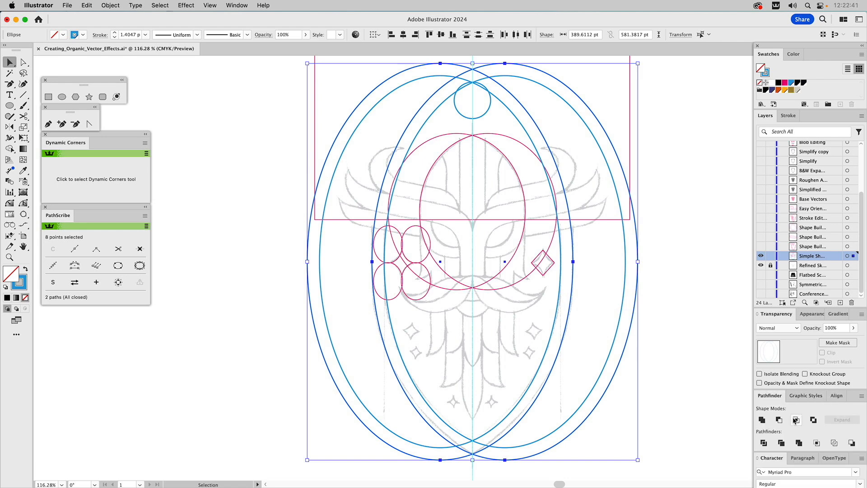
click(796, 420)
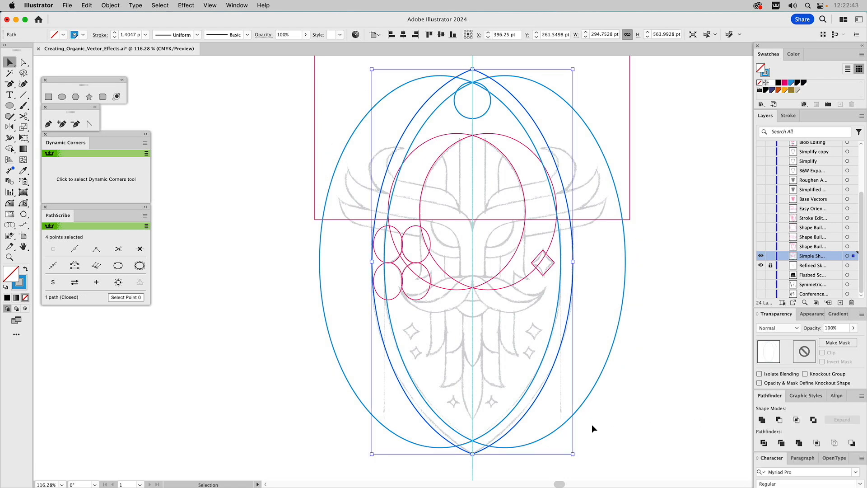
Intersect the inner blue ellipse with its mirrored copy to form the inner pointed shield shape
click(493, 428)
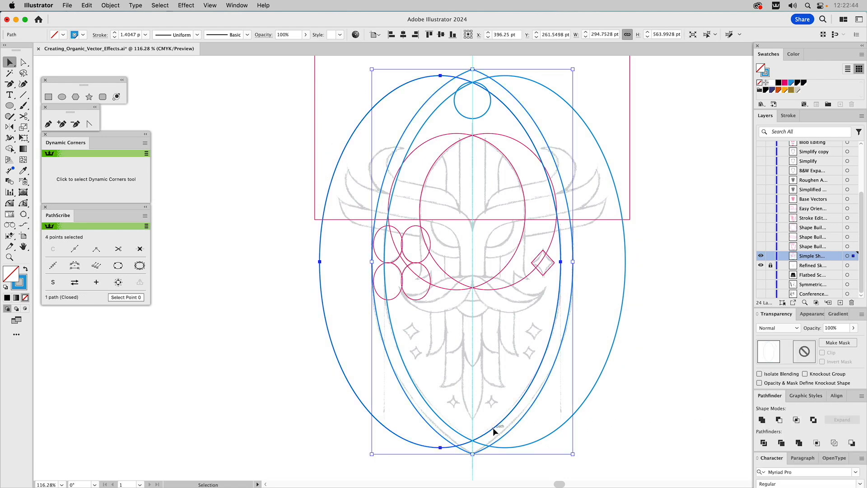
shift+click(452, 429)
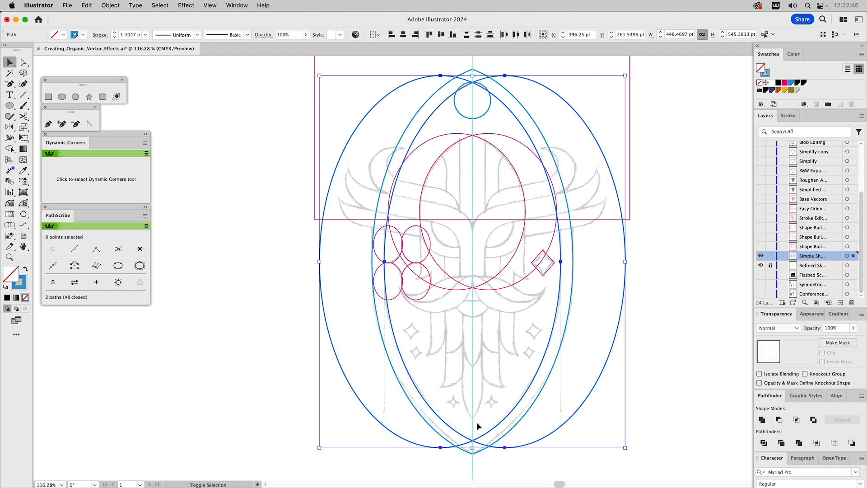
click(796, 420)
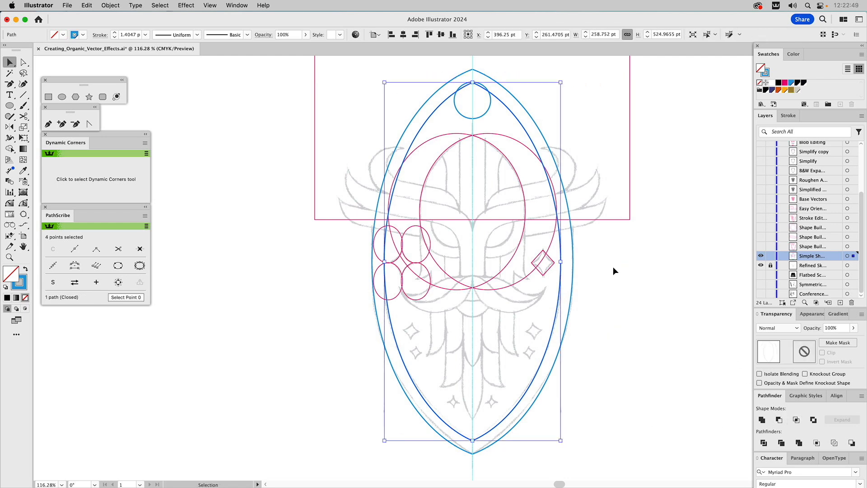
Select both pointed shapes and cut them at their left and right side anchor points with the Scissors tool
key(super+z)
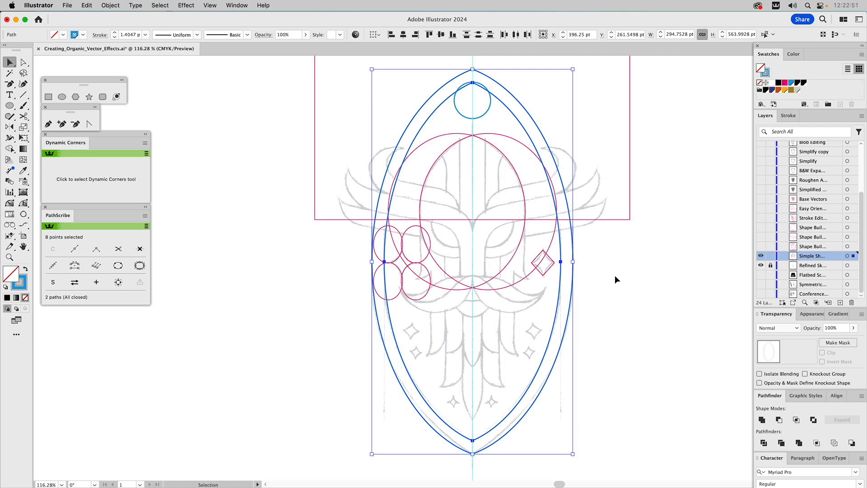
click(23, 116)
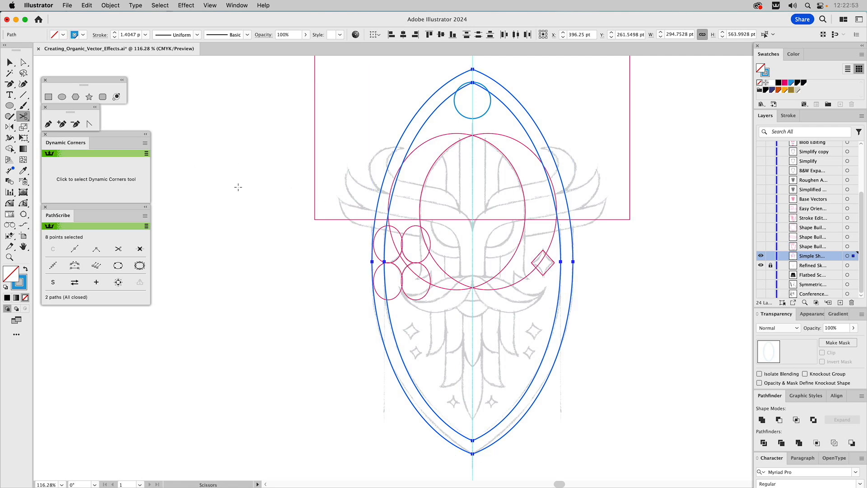
click(372, 261)
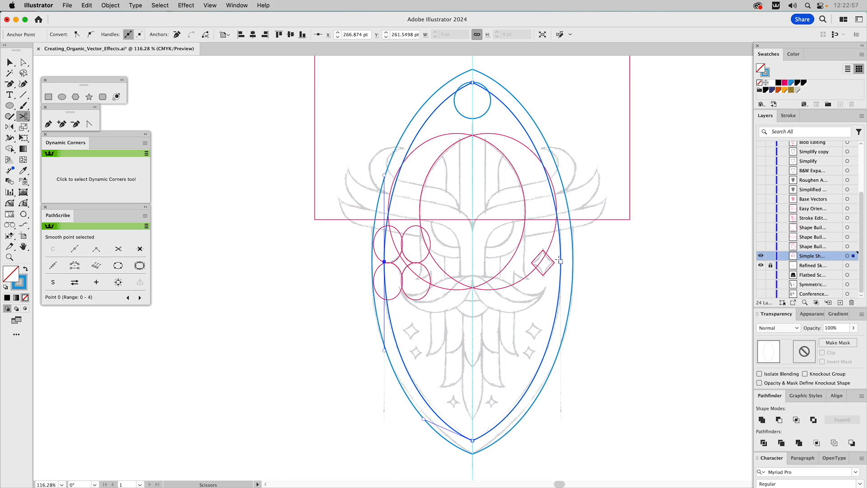
click(559, 260)
click(573, 260)
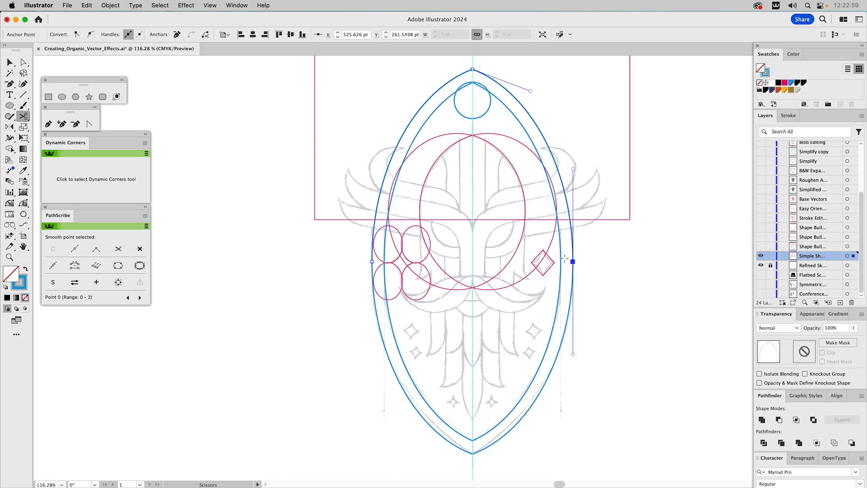
Delete the upper halves of both cut shapes, keeping only the lower shield outlines
key(a)
drag(580, 243, 560, 251)
key(Delete)
key(Delete)
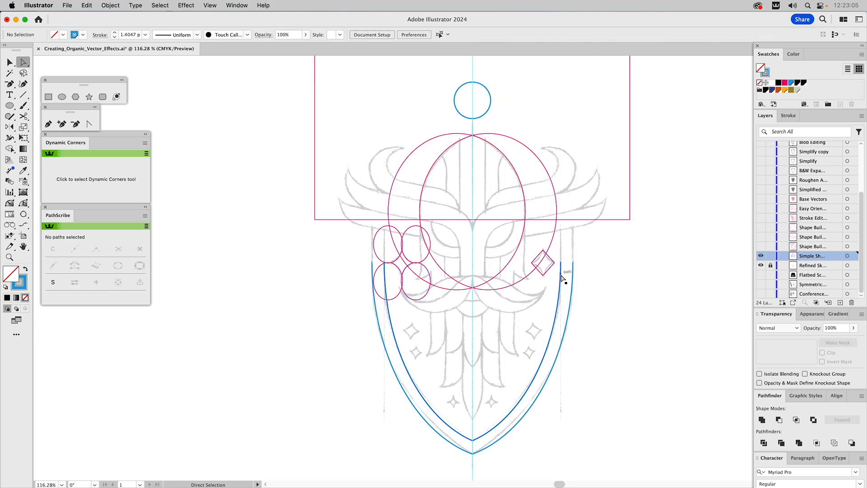
Extend the right ends of the inner and outer shield outlines straight up to the sketch's shoulder line with the Pen tool
click(561, 272)
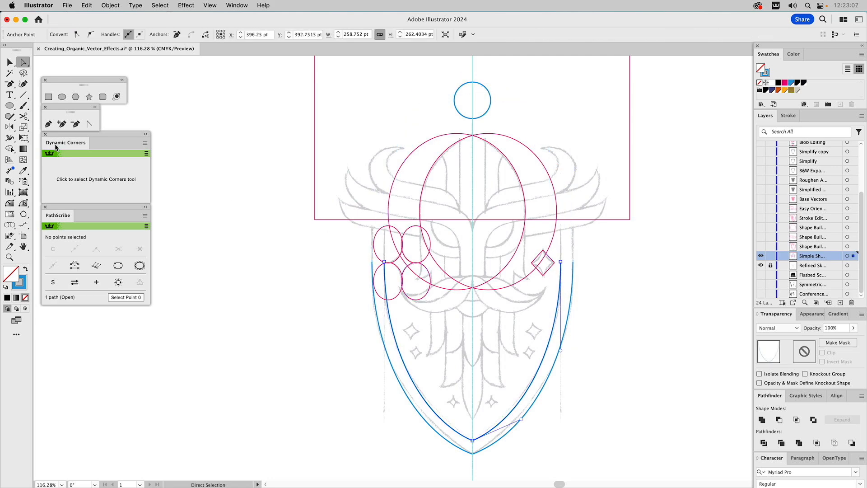
click(49, 124)
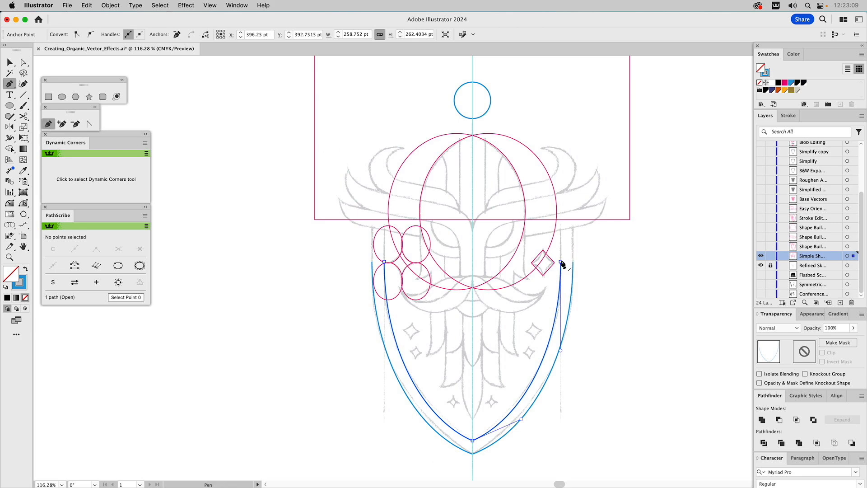
drag(561, 262, 562, 236)
click(561, 234)
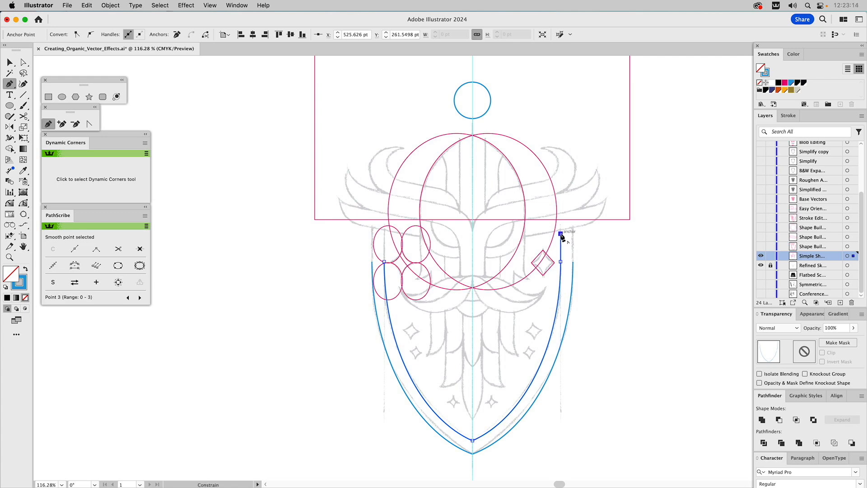
super+click(579, 254)
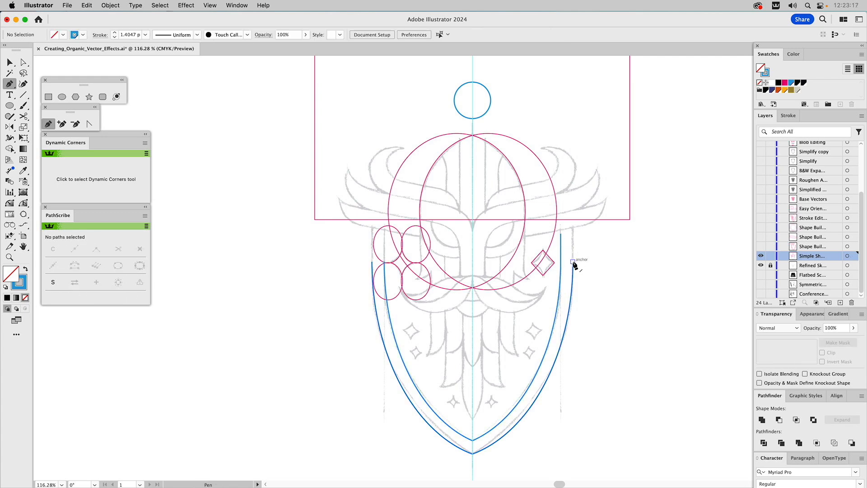
click(573, 264)
click(572, 232)
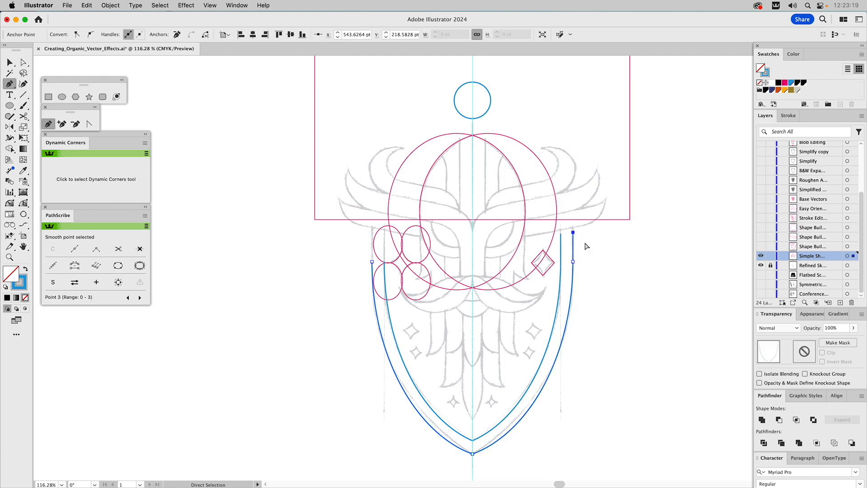
super+click(580, 246)
Extend the left ends of the inner and outer shield outlines straight up with the Pen tool, and deselect
super+click(561, 244)
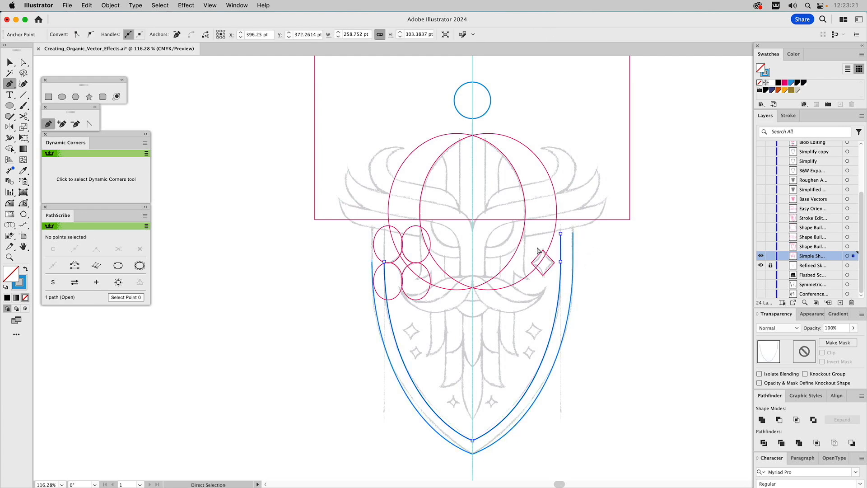
drag(384, 261, 385, 240)
click(384, 237)
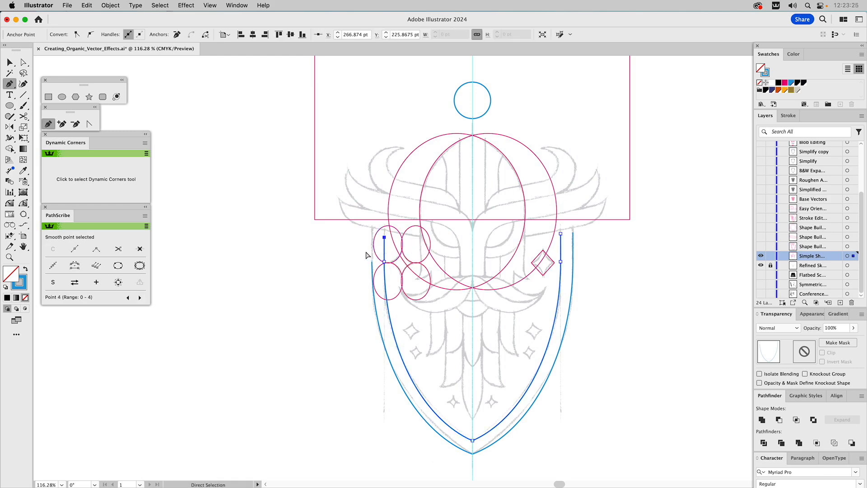
super+click(367, 255)
drag(371, 261, 373, 235)
click(373, 233)
super+click(353, 243)
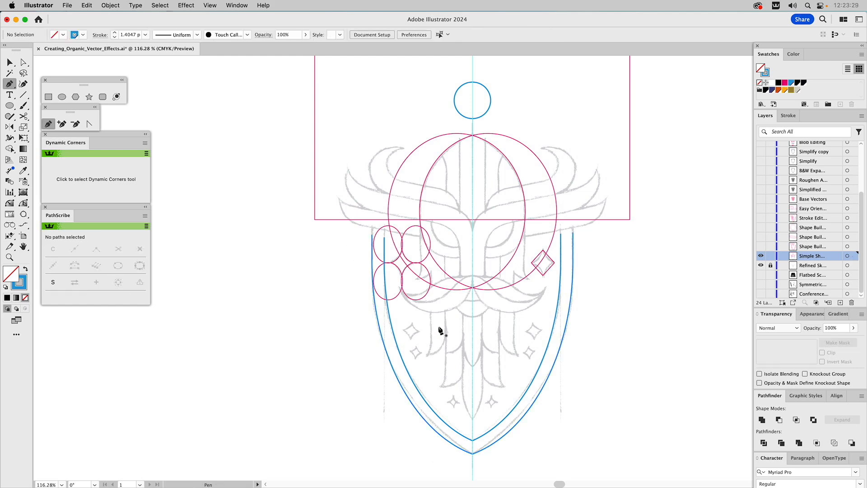
Apply the magenta 0.75 pt stroke of the overlapping ovals to both shield outlines with the Eyedropper, and deselect
key(v)
key(super+a)
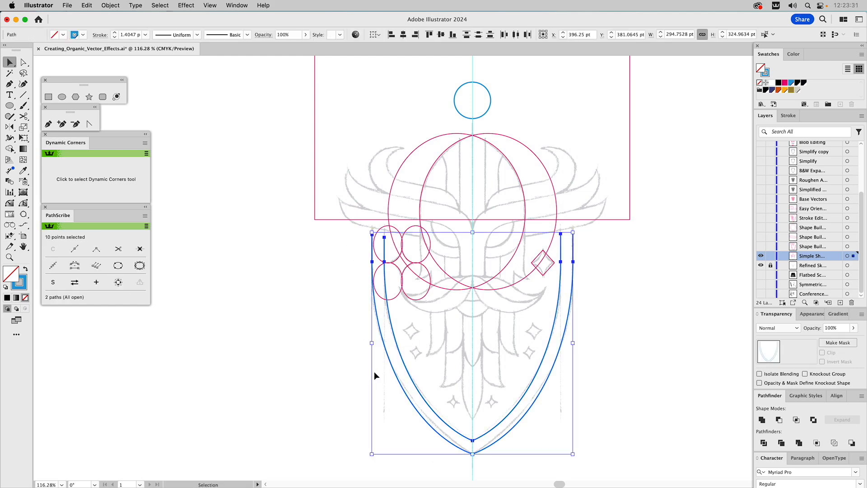
key(i)
click(430, 290)
key(v)
click(424, 328)
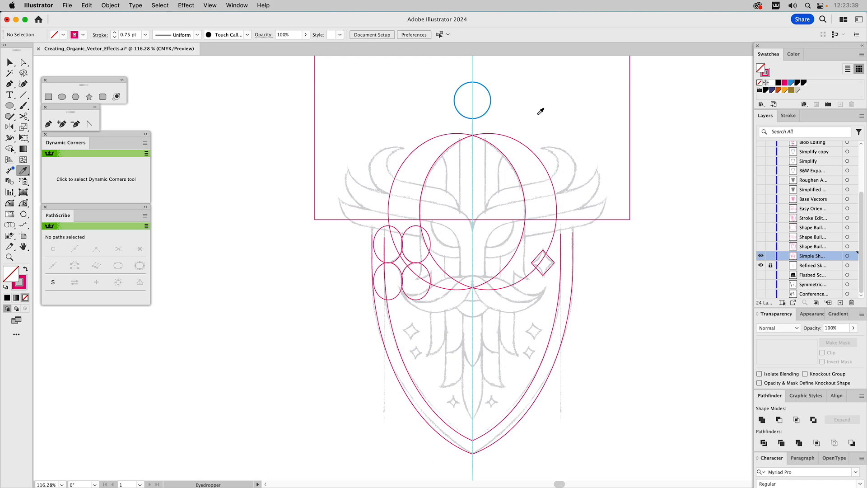
Intersect the two overlapping magenta ovals over the head to form the pointed helmet shape
key(v)
drag(496, 159, 497, 162)
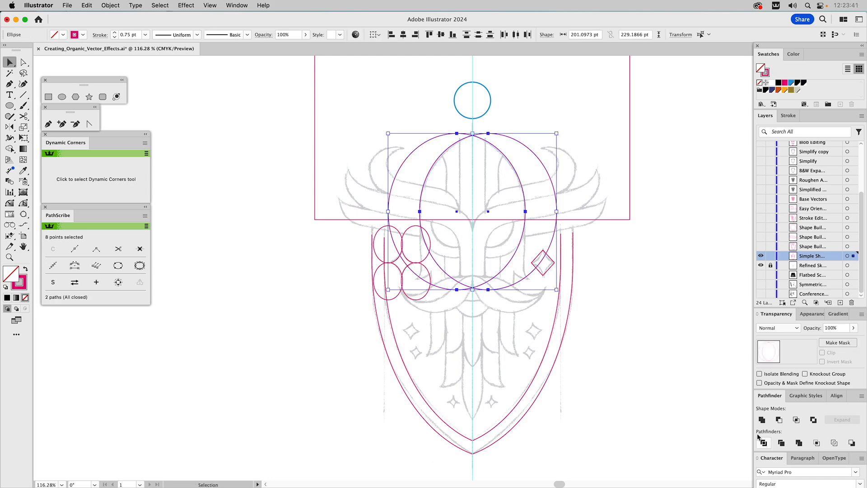
click(796, 420)
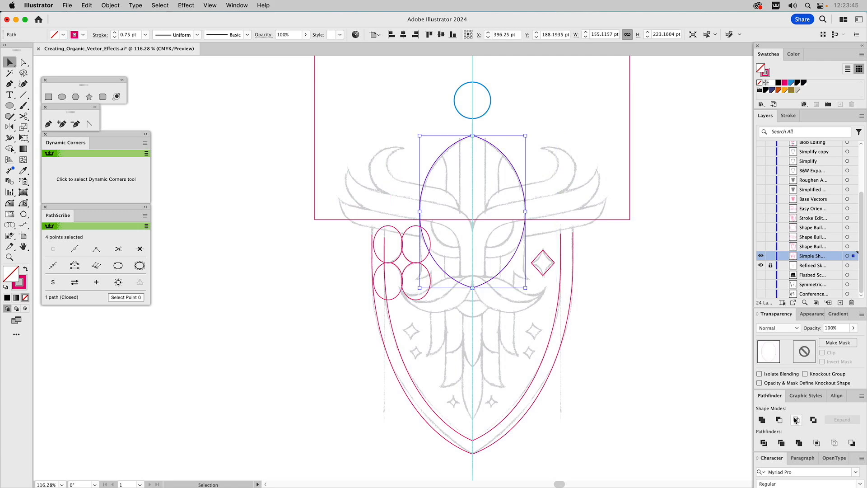
Cut the pointed helmet shape at its two side anchor points with the Scissors tool and delete its lower half
click(24, 116)
click(420, 211)
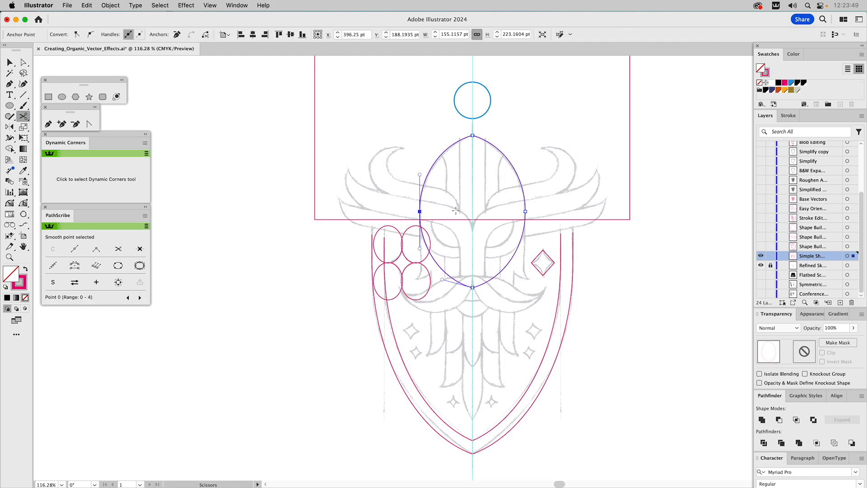
click(525, 210)
key(a)
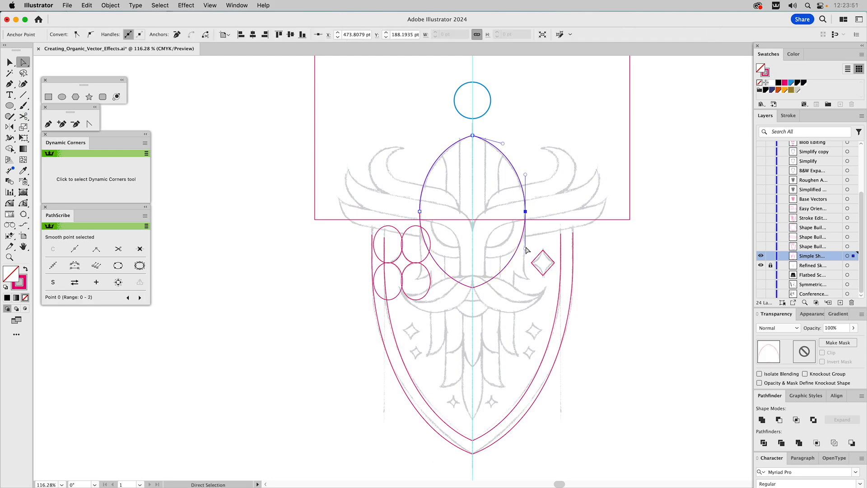
click(506, 260)
key(Delete)
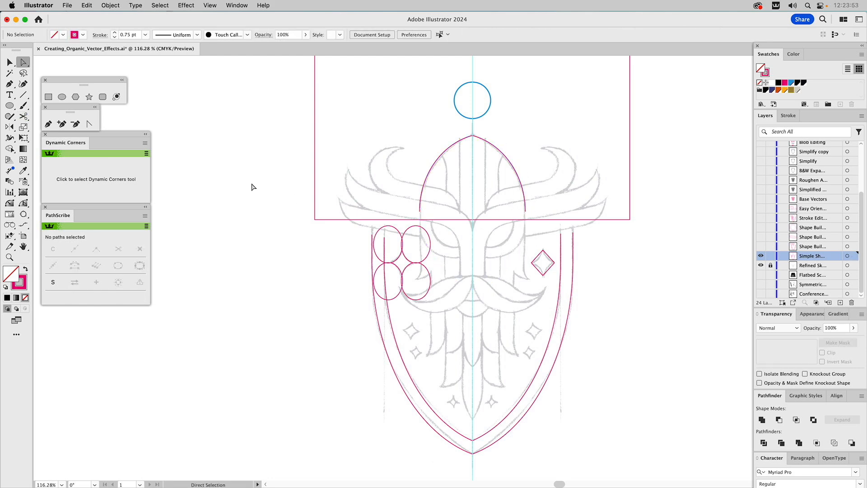
Extend both open lower ends of the pointed helmet arch straight down with the Pen tool, and deselect
click(49, 124)
click(420, 211)
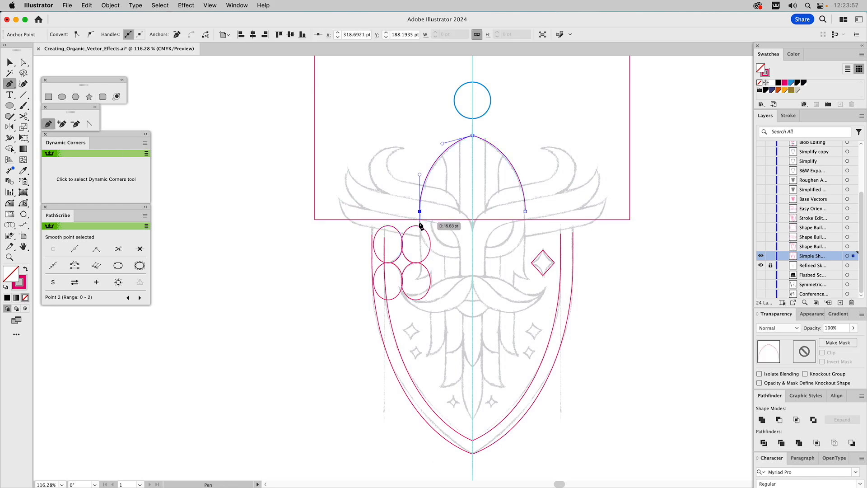
super+click(491, 209)
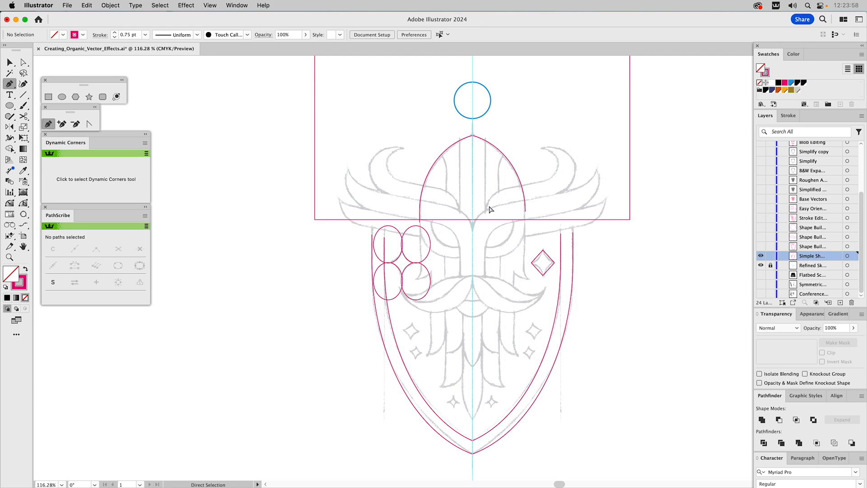
drag(525, 212, 526, 227)
click(525, 223)
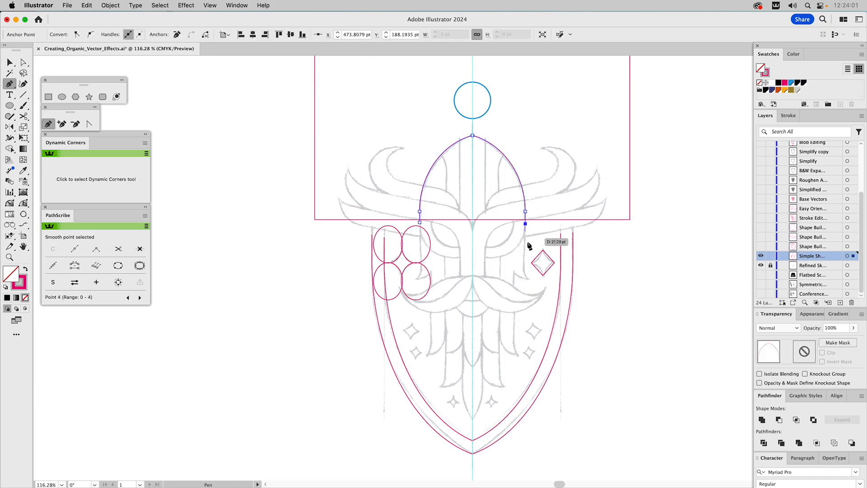
super+click(537, 232)
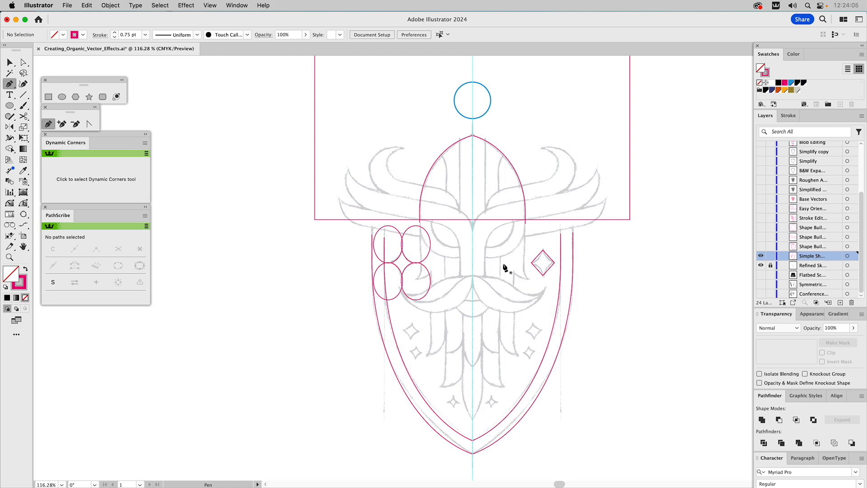
Unite the four overlapping magenta ovals beside the face into one compound path
key(v)
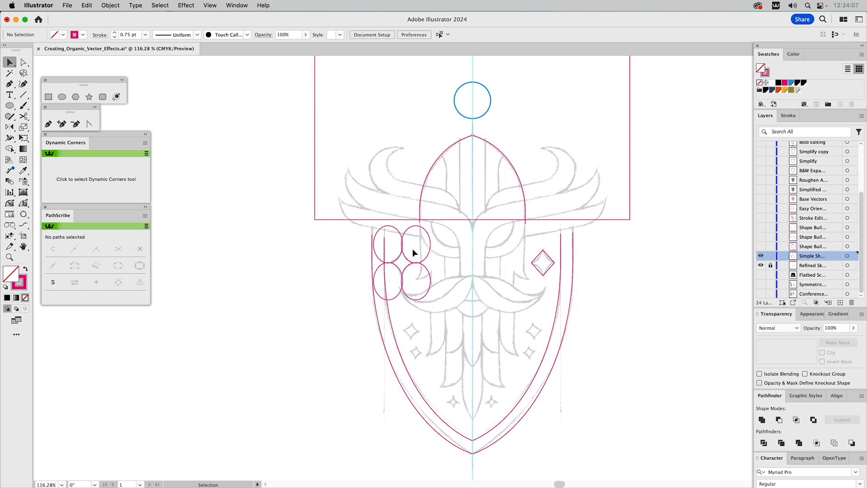
key(z)
drag(344, 203, 459, 319)
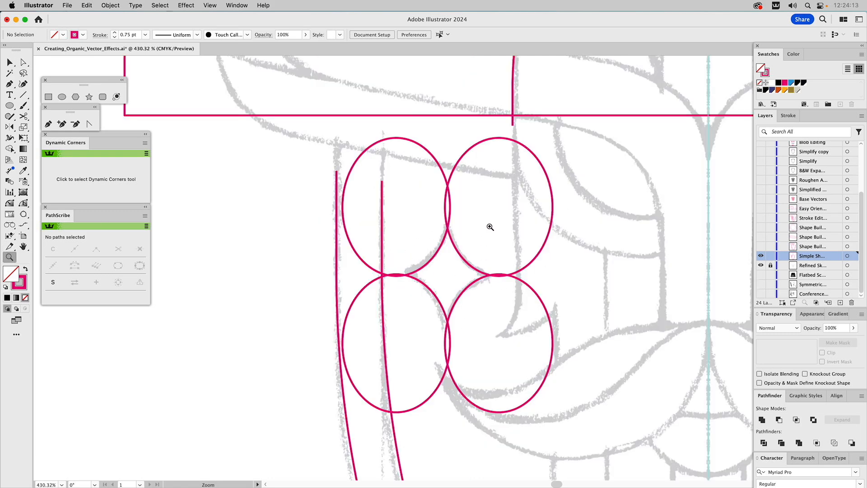
key(v)
drag(485, 221, 406, 323)
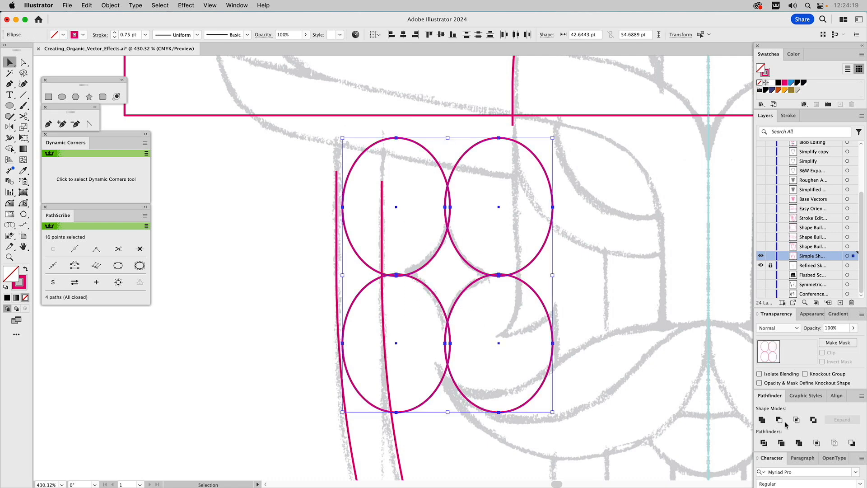
click(762, 420)
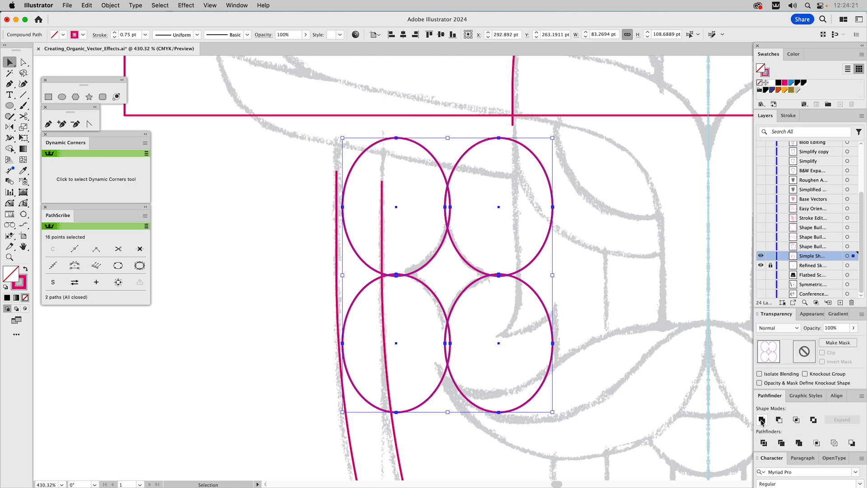
Isolate the united ovals, delete their outer contour to leave only the inner four-point star, exit isolation and deselect
double_click(531, 266)
key(Delete)
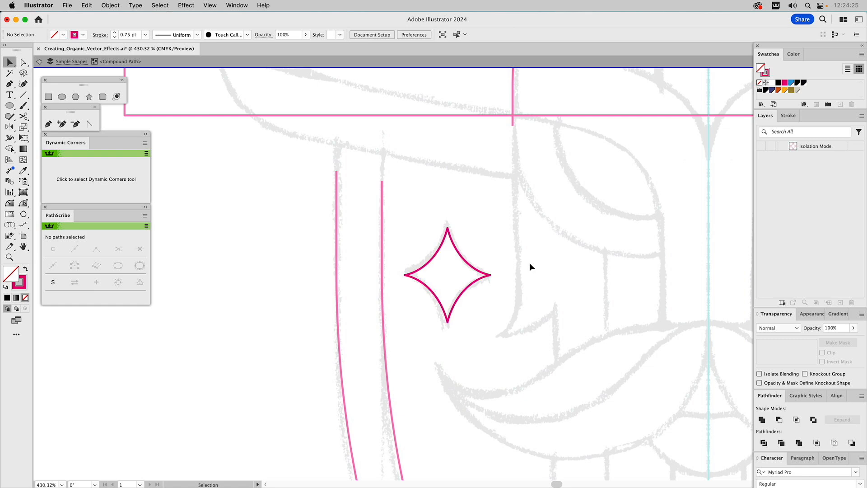
key(Escape)
click(474, 265)
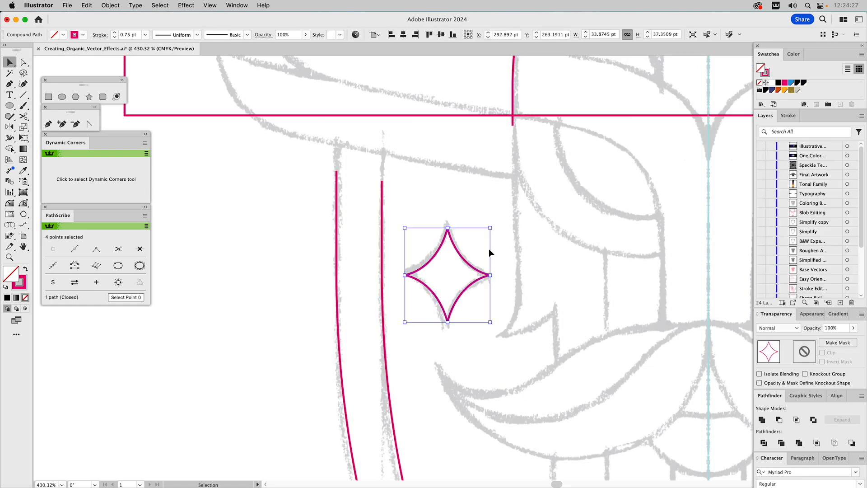
click(478, 239)
Apply a Pucker & Bloat effect of -30% to the magenta diamond on the other side of the face and expand its appearance
key(space)
drag(671, 248, 409, 245)
drag(609, 251, 437, 244)
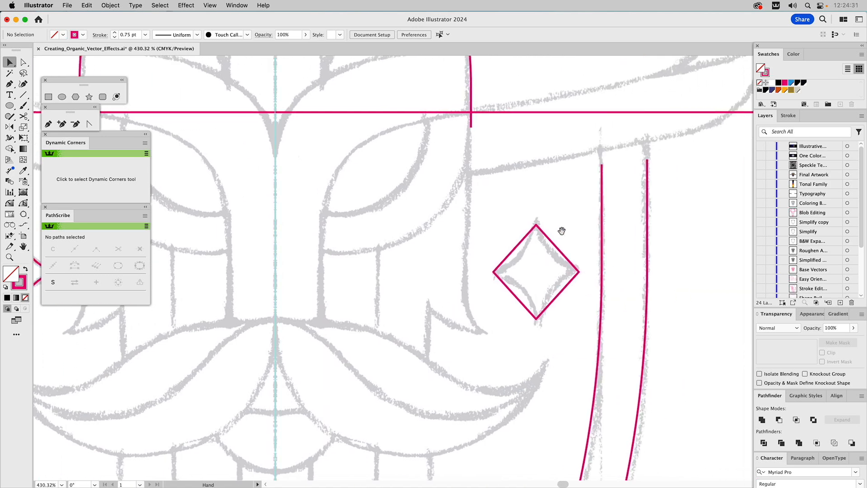
click(547, 241)
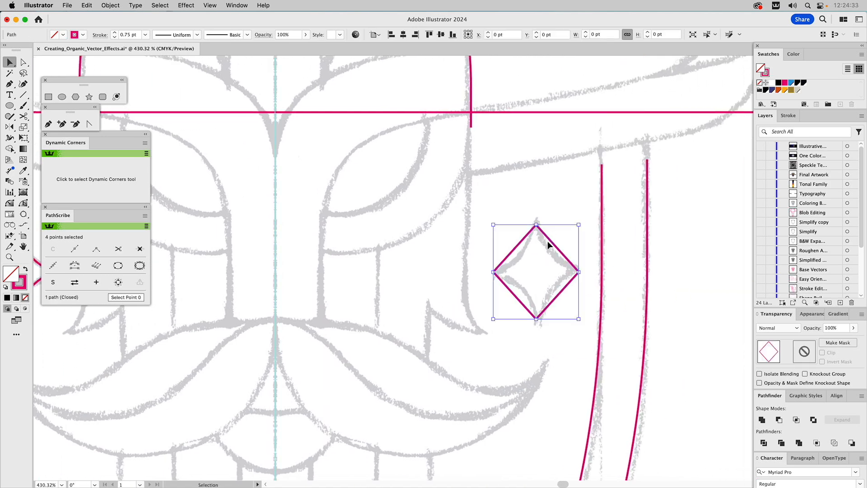
click(186, 5)
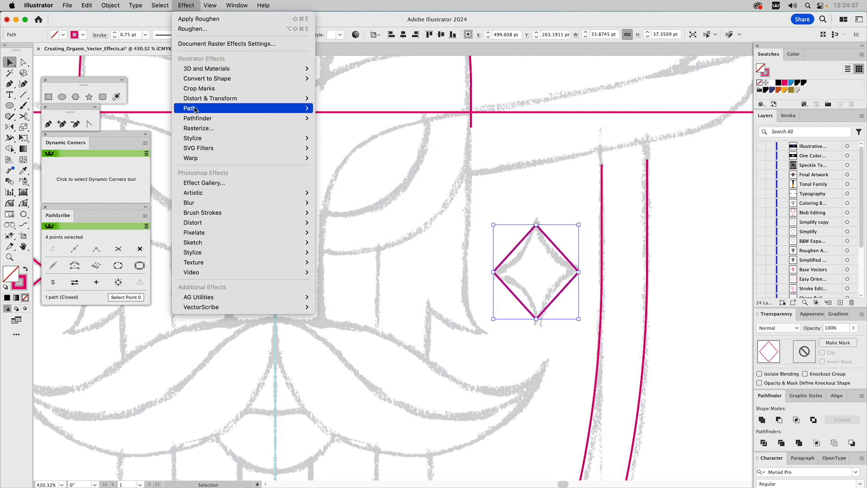
mouse_move(195, 109)
mouse_move(216, 98)
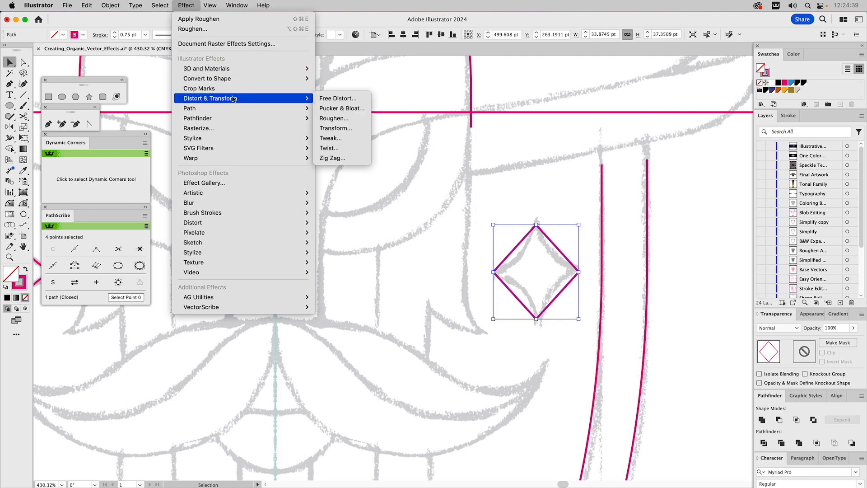
click(353, 109)
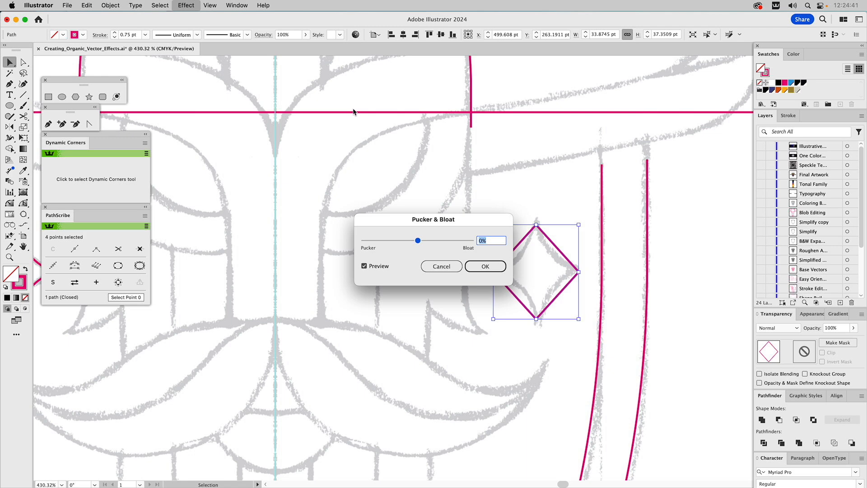
drag(419, 243, 414, 245)
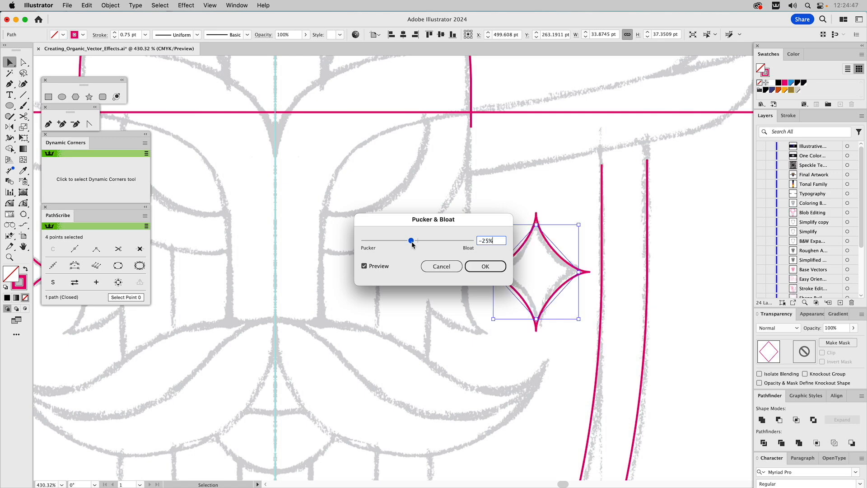
drag(412, 243, 410, 243)
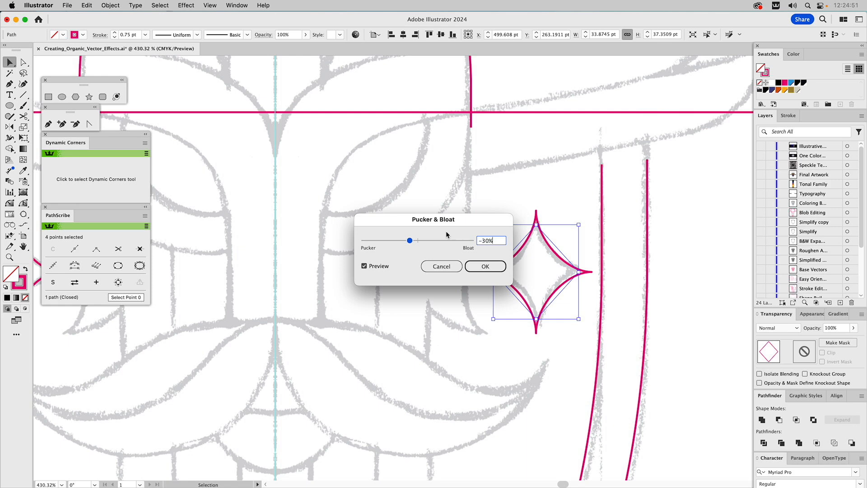
drag(460, 220, 389, 220)
click(413, 266)
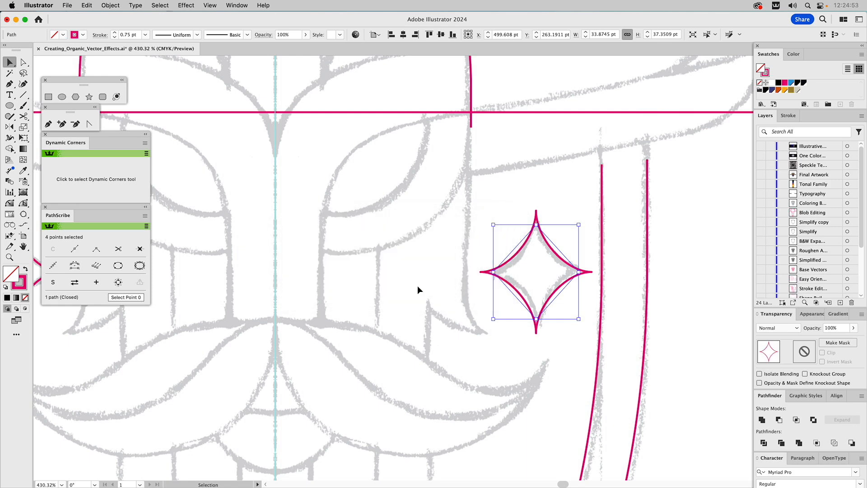
click(112, 5)
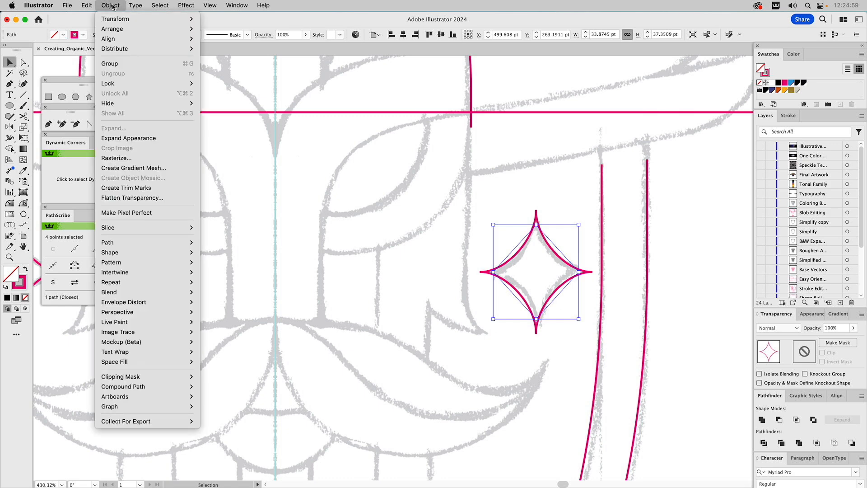
click(135, 138)
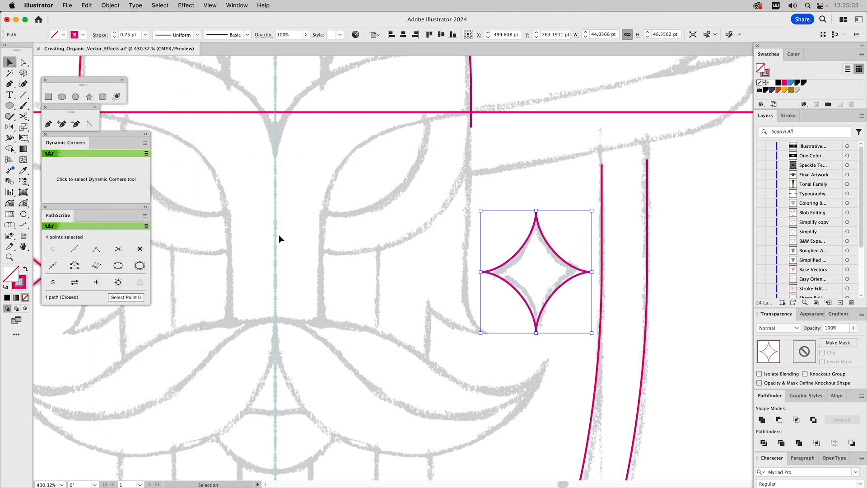
Examine the expanded puckered star's tips and curves up close against the sketch
click(9, 257)
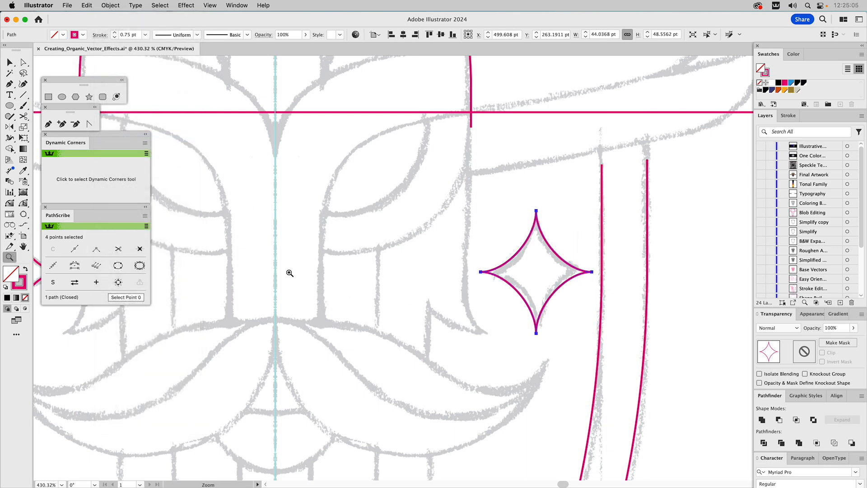
alt+click(401, 279)
alt+click(418, 279)
alt+click(418, 279)
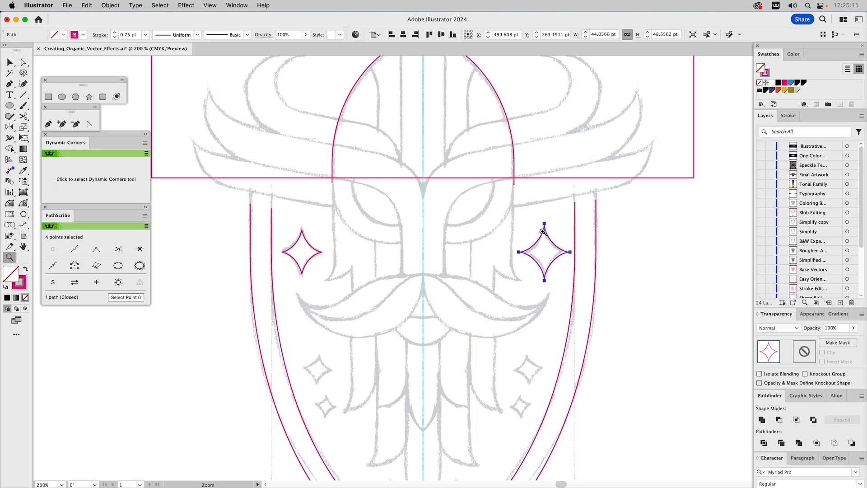
drag(497, 213, 579, 292)
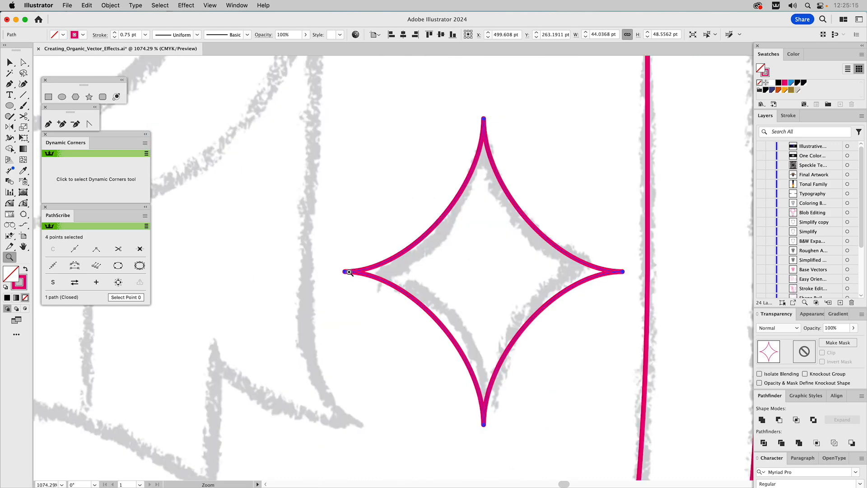
drag(338, 257, 390, 289)
drag(425, 202, 553, 209)
key(super+minus)
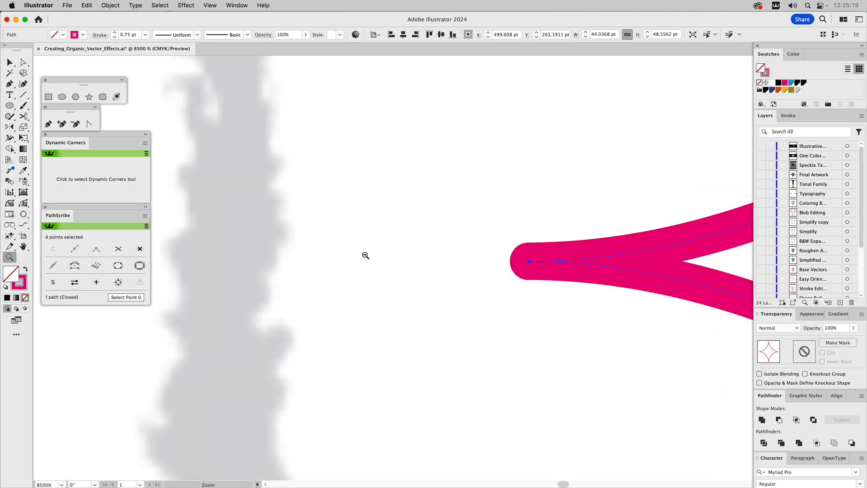
key(super+0)
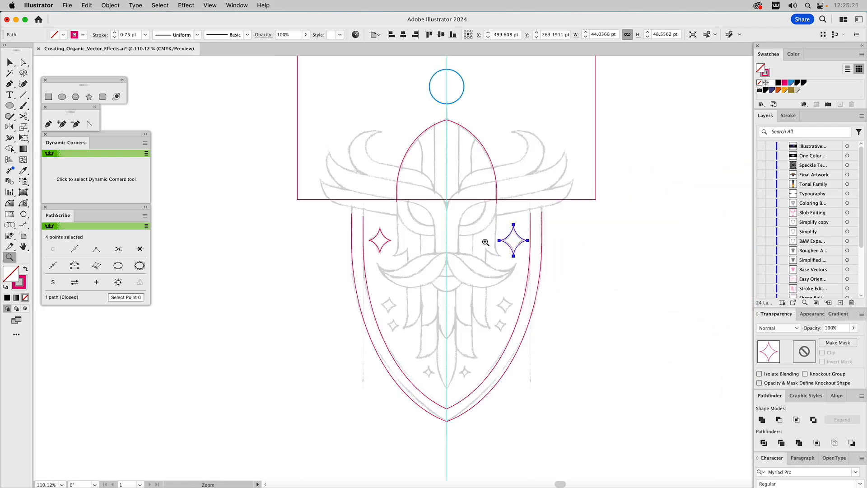
Remove the puckered star and inspect how the star made from the ovals fits the sketch
key(shift+super+a)
drag(346, 206, 410, 269)
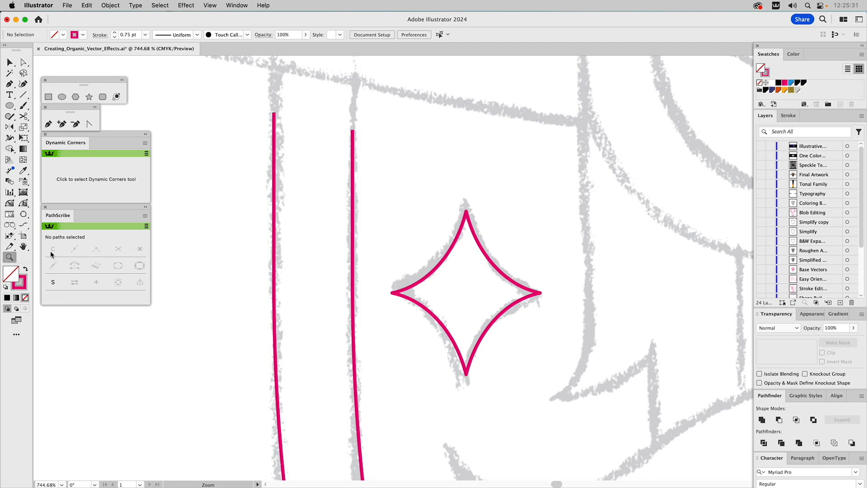
alt+click(591, 219)
alt+click(591, 220)
alt+click(591, 220)
alt+click(503, 246)
alt+click(488, 258)
drag(424, 315, 527, 245)
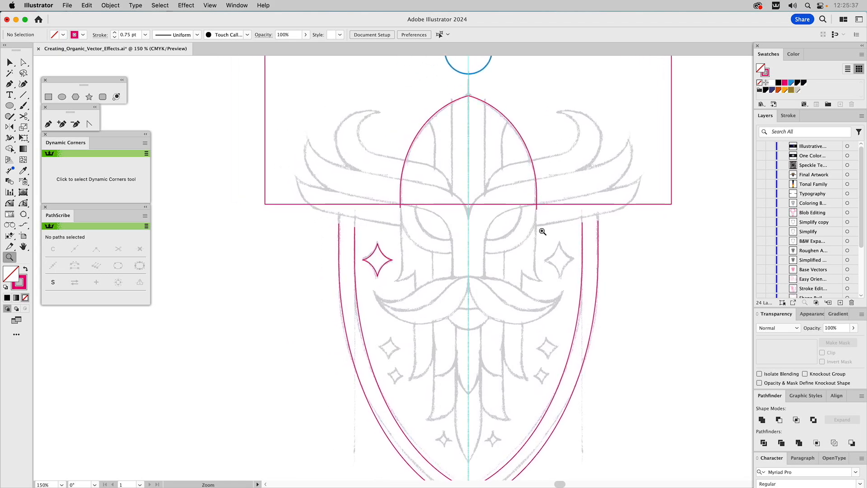
Hide the Simple Shapes layer and show the Shape Build layer directly above it
scroll(786, 248, down, 3)
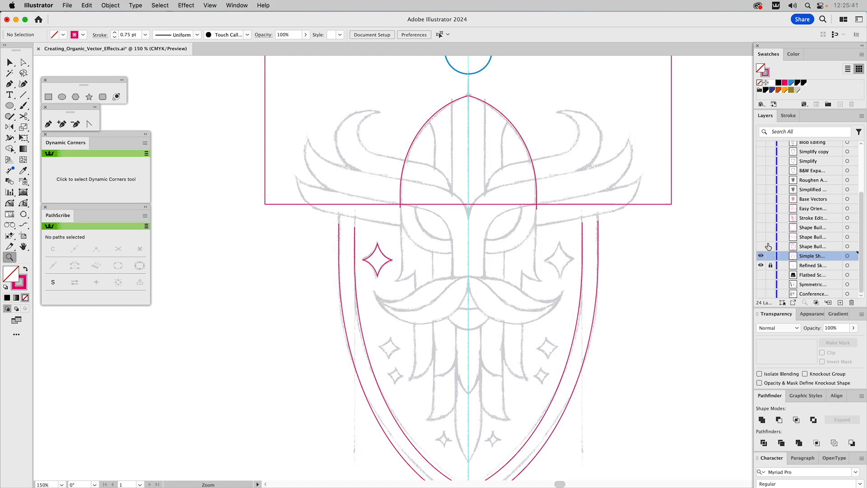
click(770, 265)
click(760, 257)
click(760, 247)
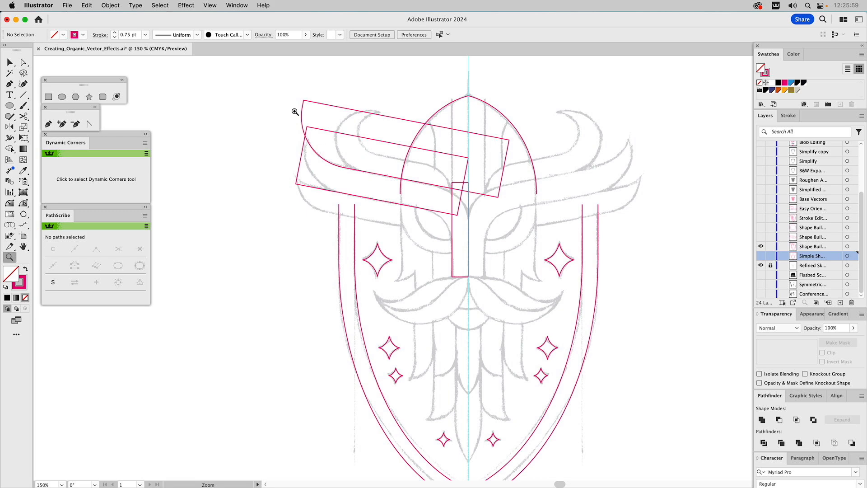
Try to square off the rounded lower corner of the upper angled horn shape with its live corner widget, and deselect
key(v)
click(351, 112)
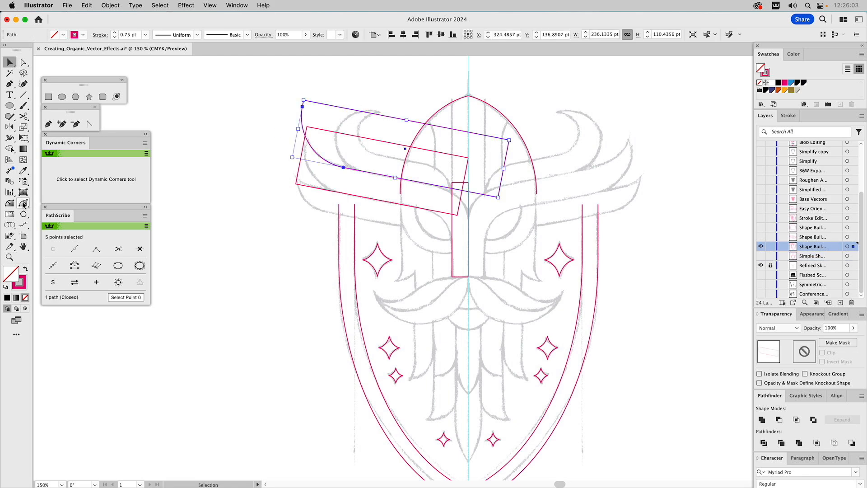
click(90, 126)
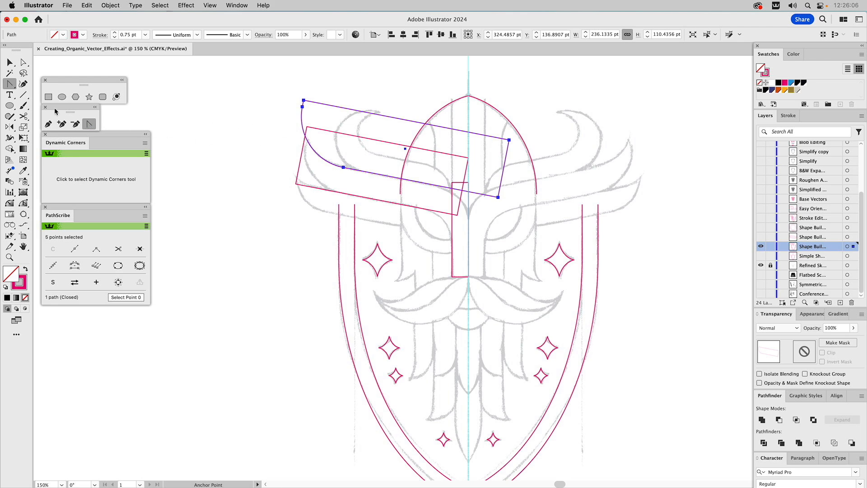
click(23, 63)
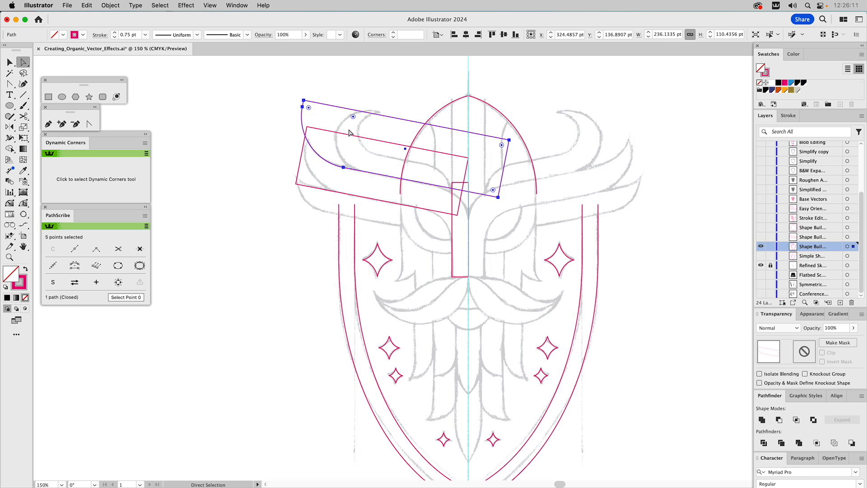
drag(354, 119, 286, 167)
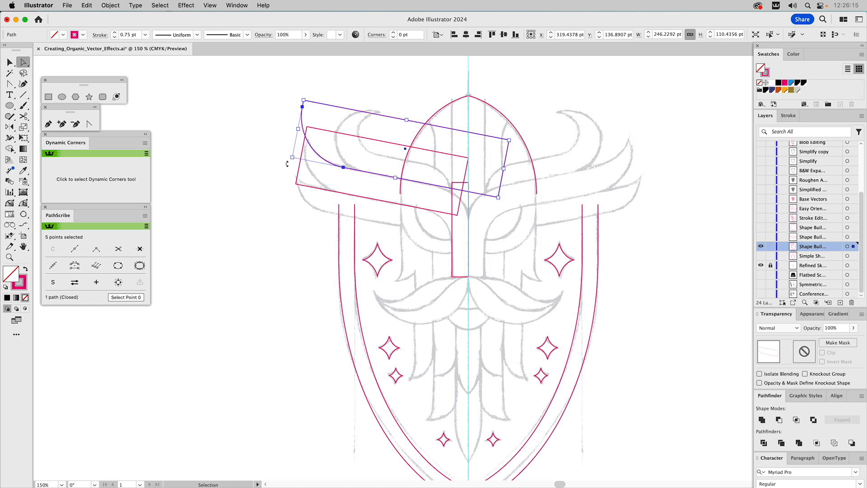
click(252, 153)
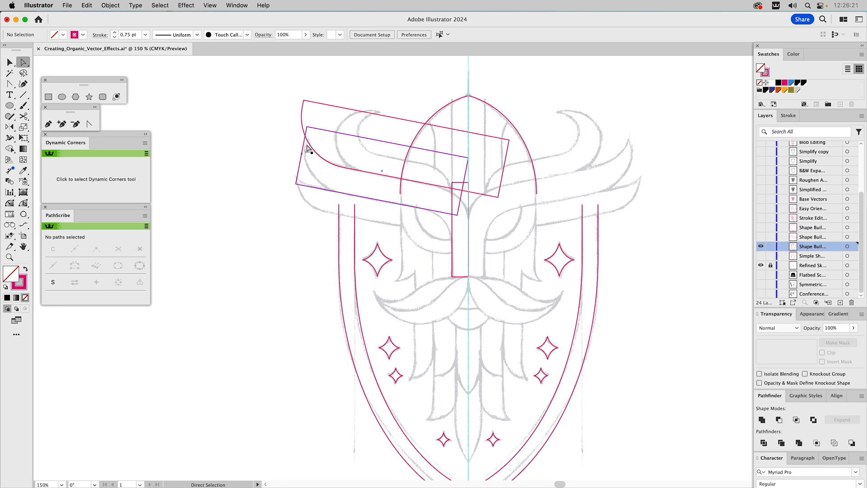
Fill the upper angled horn shape with orange
key(v)
click(342, 111)
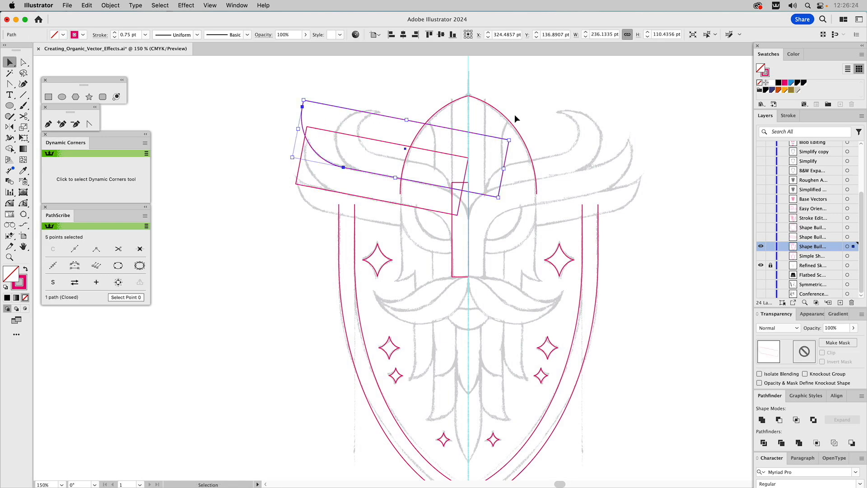
click(785, 90)
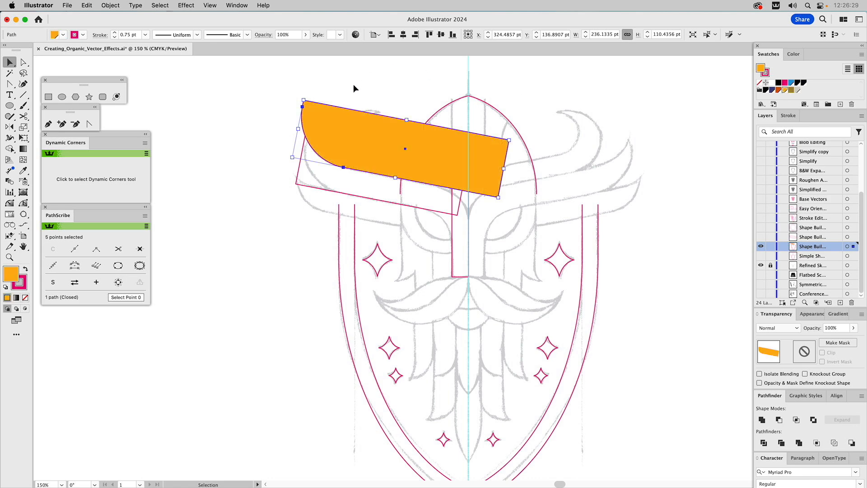
Round the lower outer corner of the lower angled rectangle to follow the sketched horn curve, and deselect
click(334, 195)
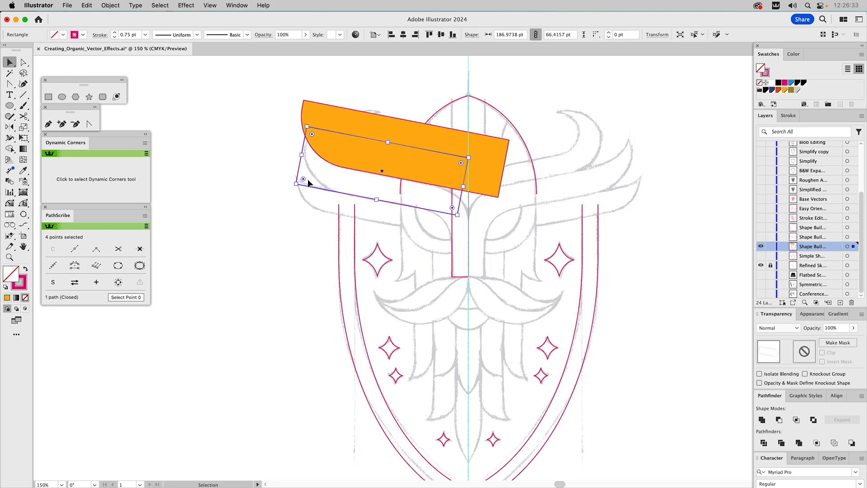
key(a)
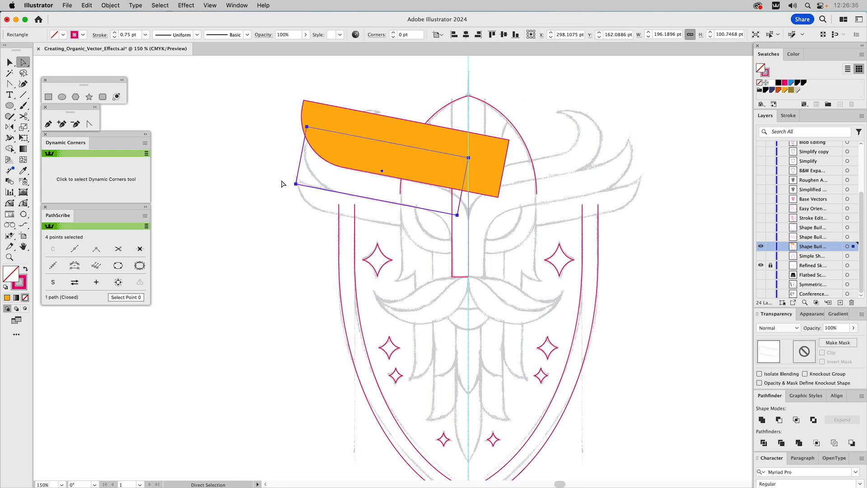
click(289, 178)
click(296, 184)
drag(306, 182, 353, 158)
key(v)
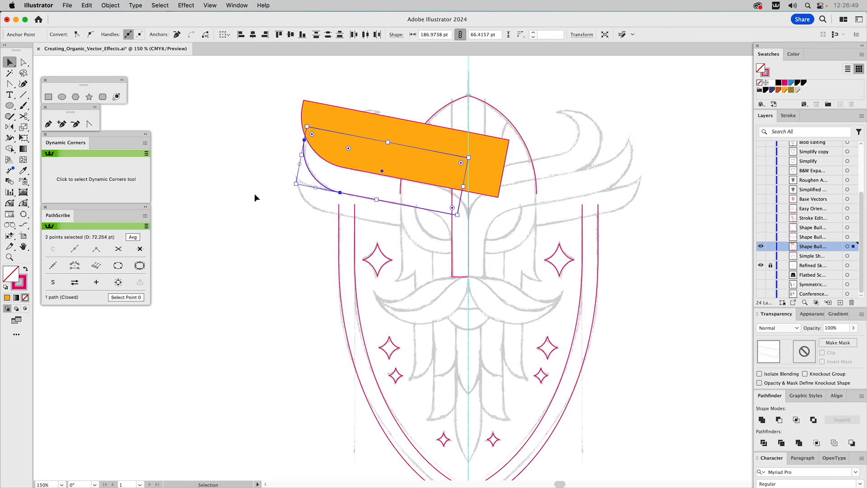
click(253, 193)
Subtract the orange upper shape from the lower rounded shape with Minus Front to form the horn, and deselect
click(336, 141)
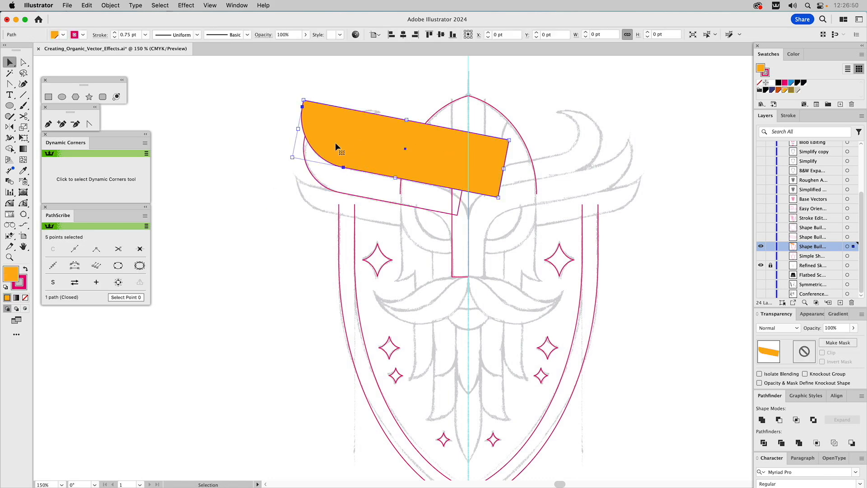
shift+click(308, 164)
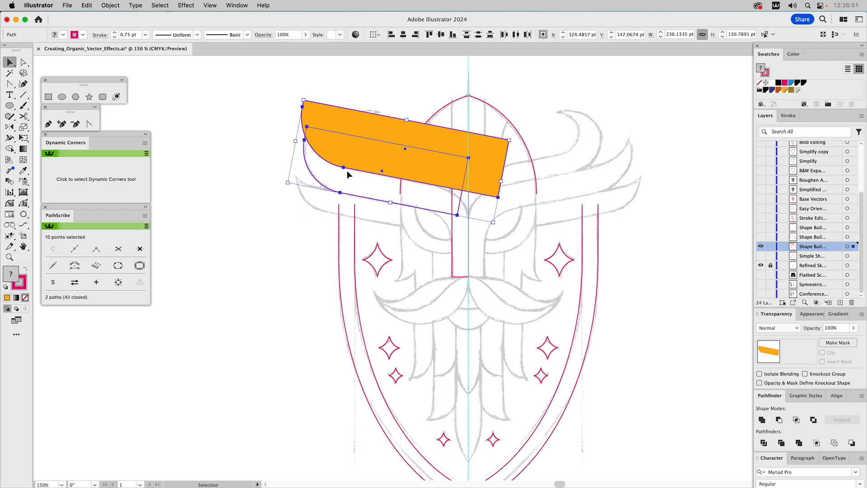
click(778, 420)
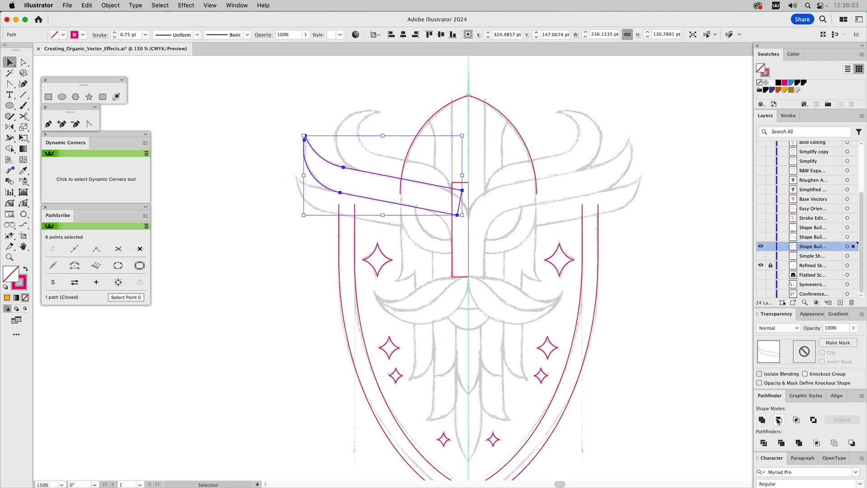
click(492, 148)
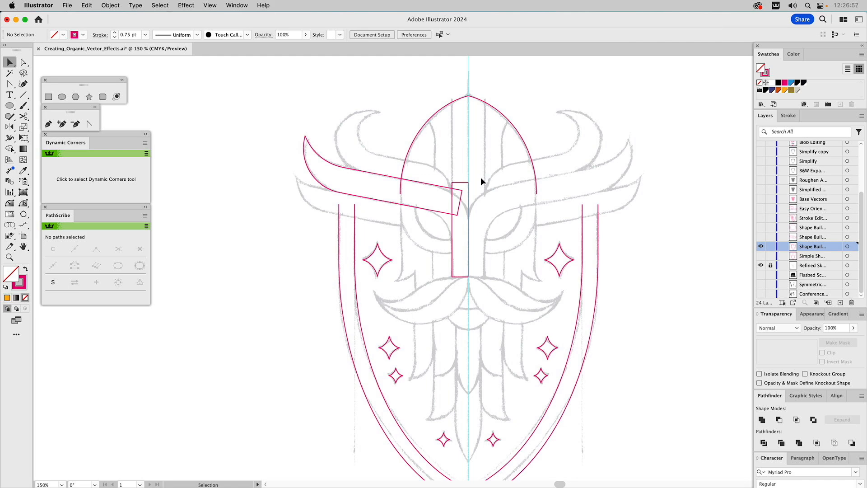
Add an anchor point on the horn's upper edge and slide it with the inner corner along the edge past the centre guide
click(453, 232)
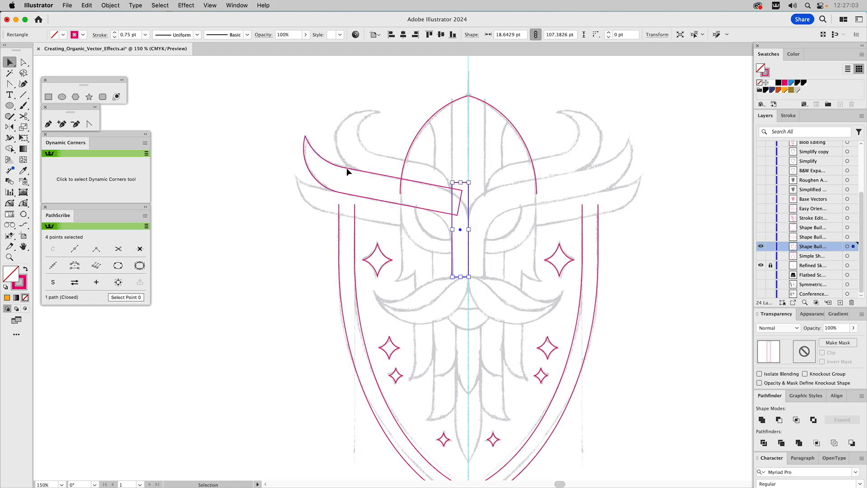
click(9, 257)
drag(288, 123, 544, 305)
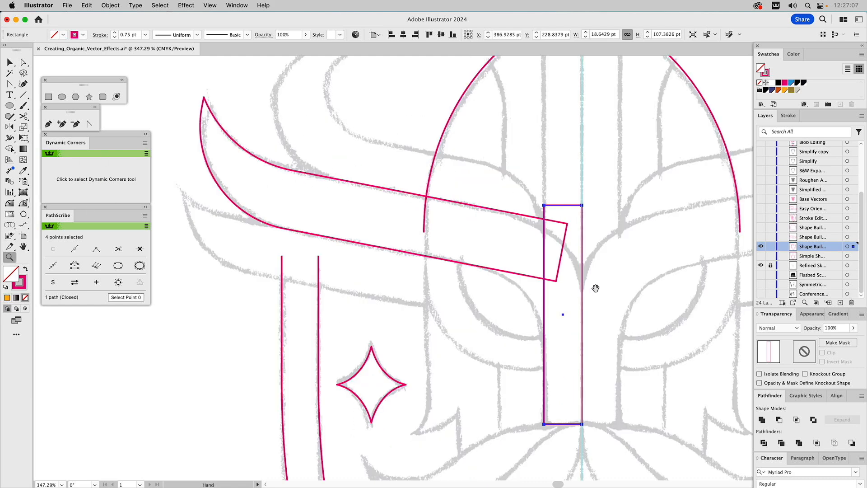
click(62, 123)
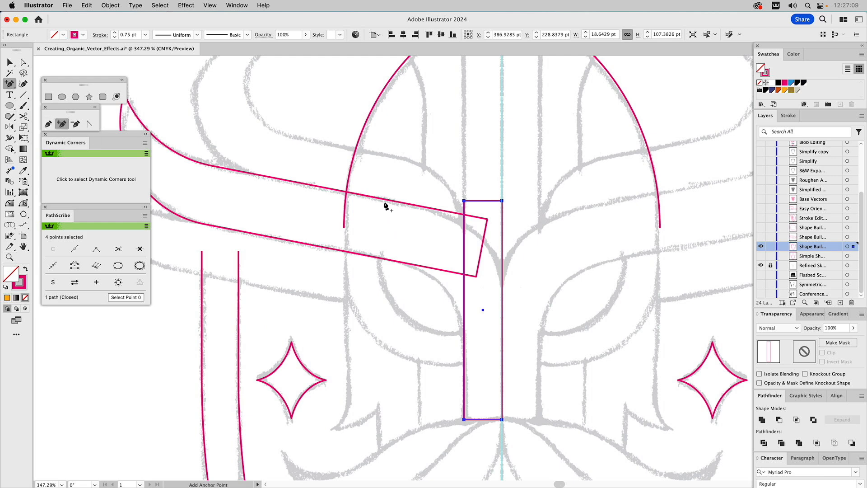
click(432, 209)
key(a)
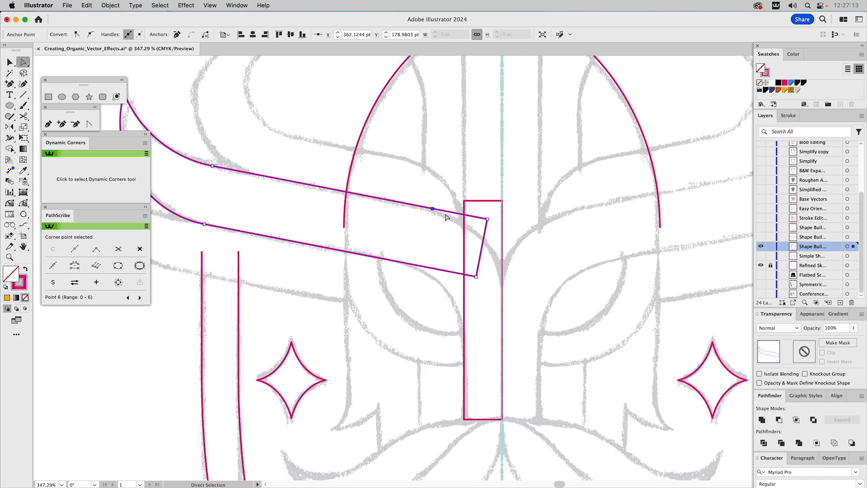
shift+click(487, 219)
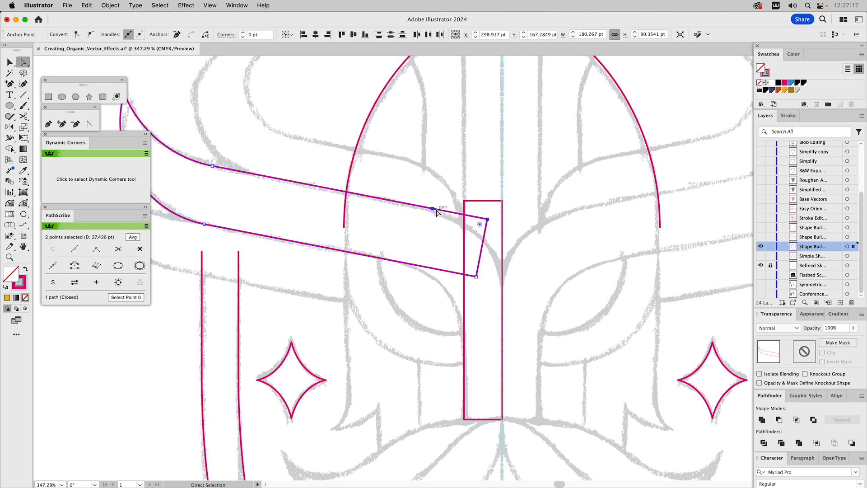
drag(432, 209, 460, 214)
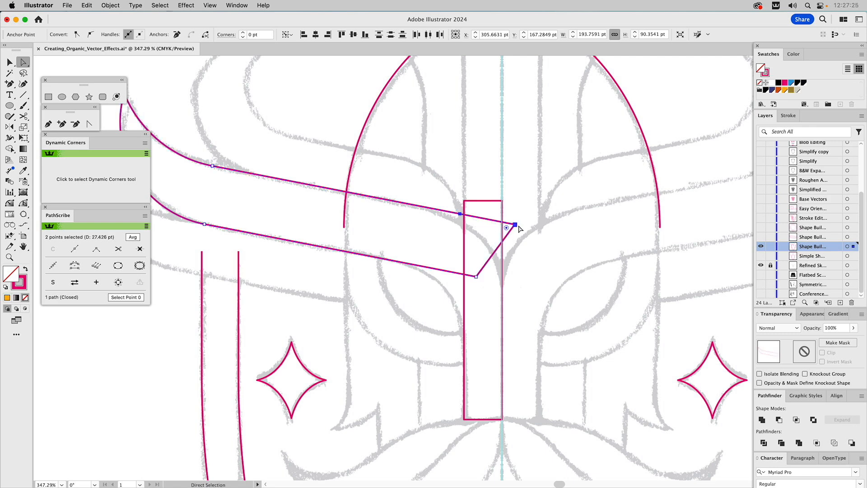
Remove the extra anchor point from the horn's upper edge
key(super)
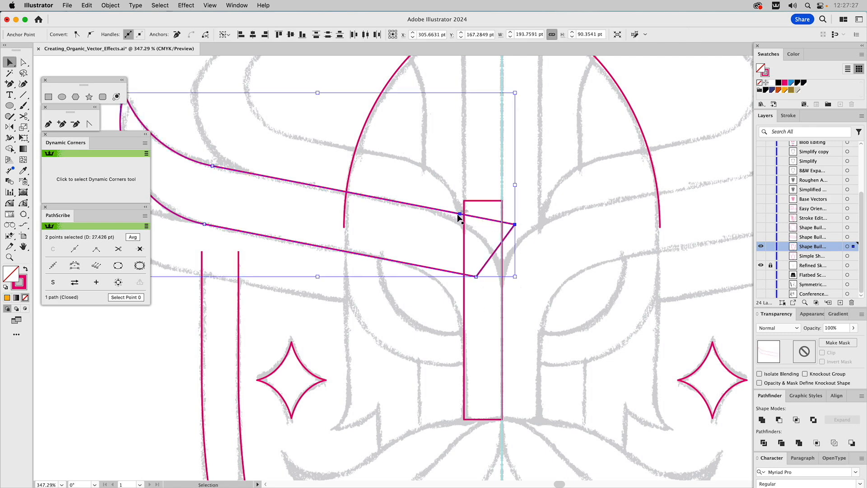
click(460, 214)
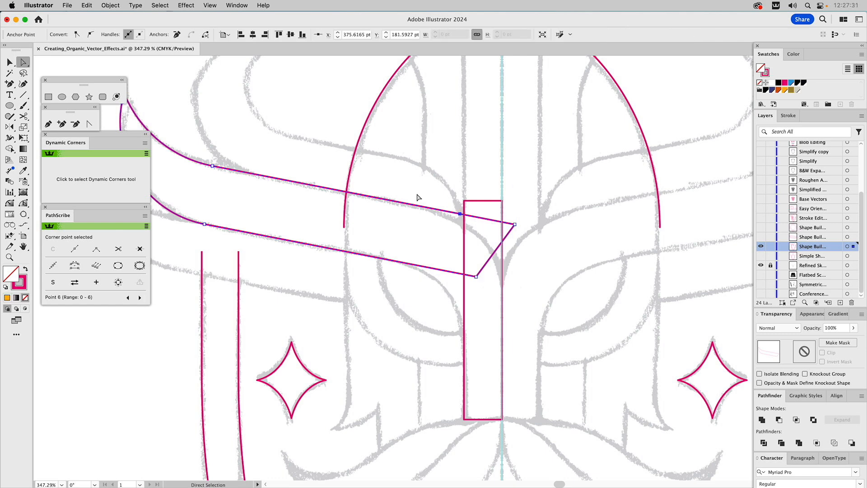
click(177, 35)
Unite the horn shape with the vertical nose guard rectangle
key(v)
drag(487, 191, 477, 264)
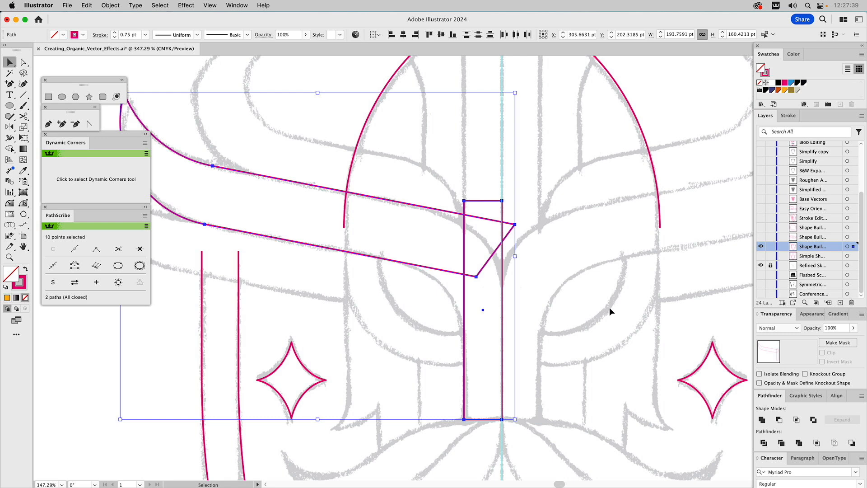
click(761, 419)
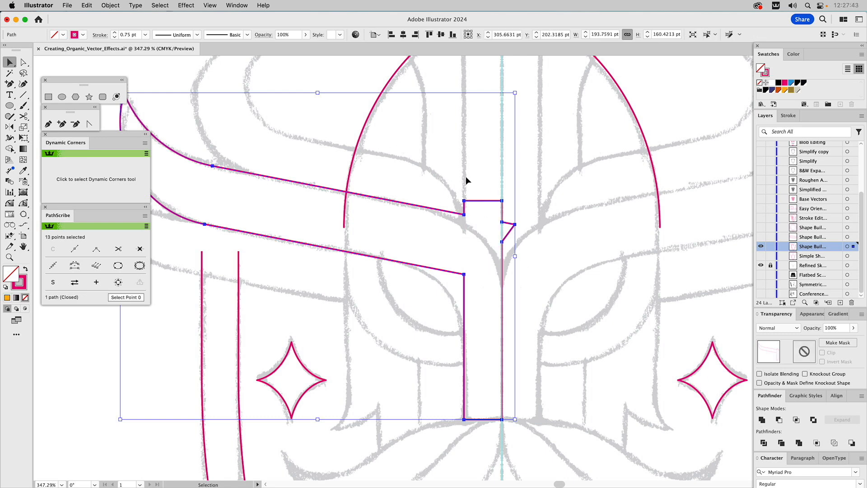
Remove the surplus anchor points at the top of the nose guard and the point sticking out past the centre guide
key(a)
drag(509, 190, 467, 219)
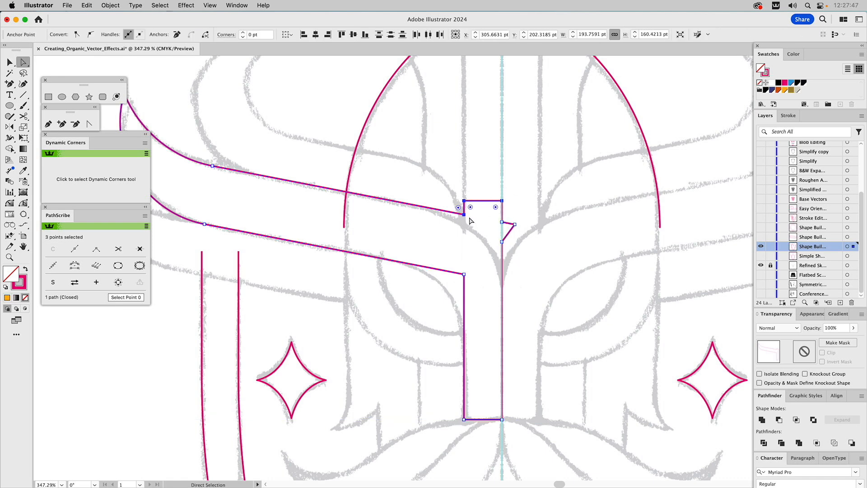
drag(522, 215, 512, 235)
click(176, 35)
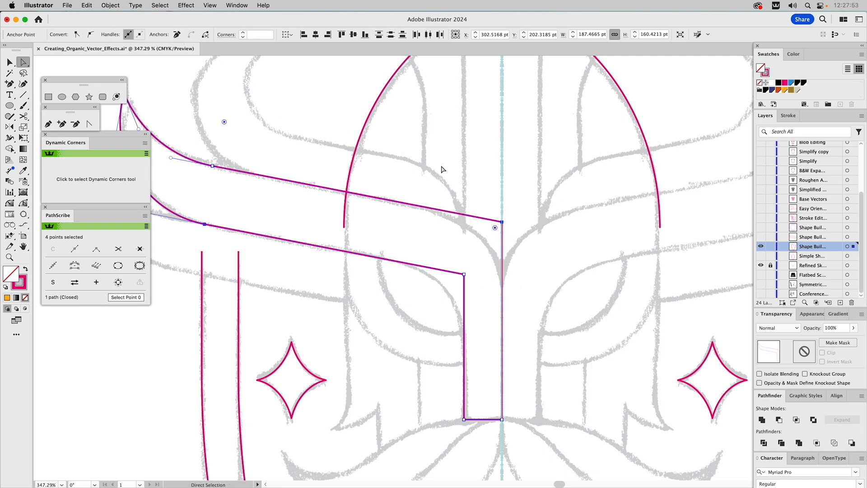
Round the inside corner where the horn's lower edge meets the nose guard to follow the sketch
click(454, 177)
drag(454, 177, 548, 181)
click(560, 279)
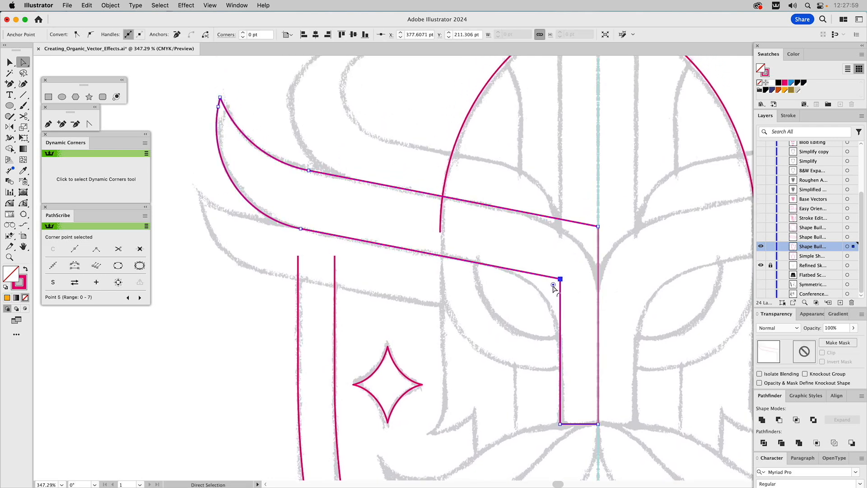
drag(554, 287, 468, 331)
Round the upper corner of the united shape at the centre guide to match the sketched brow curve, and deselect
click(599, 226)
click(598, 227)
drag(591, 234, 517, 315)
click(559, 120)
key(v)
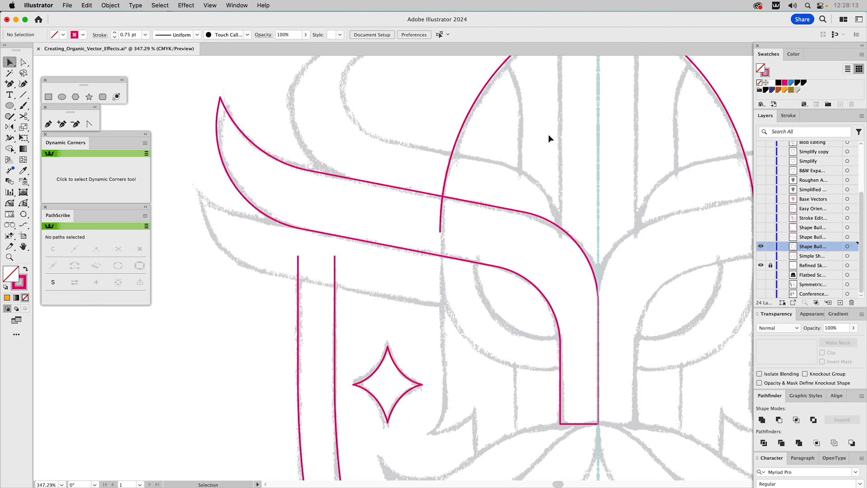
Zoom out to the whole helmet and show the next Shape Build layer with its two angled rectangles
click(10, 257)
alt+click(476, 252)
alt+click(477, 253)
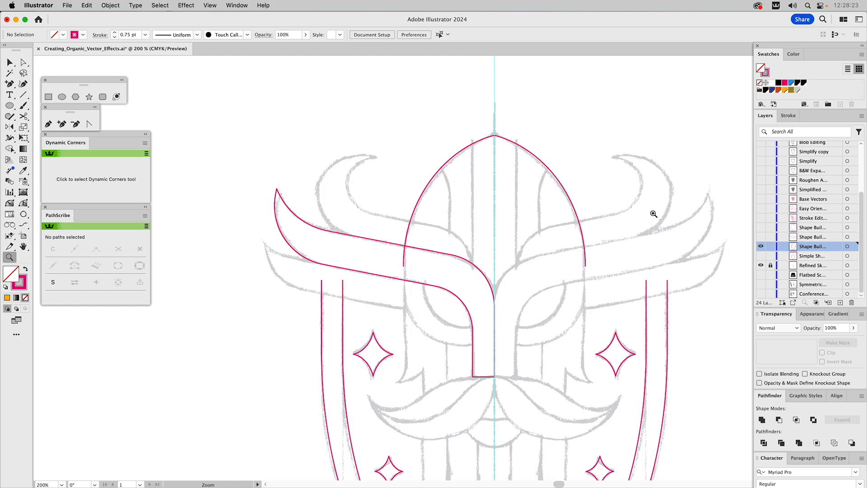
click(761, 238)
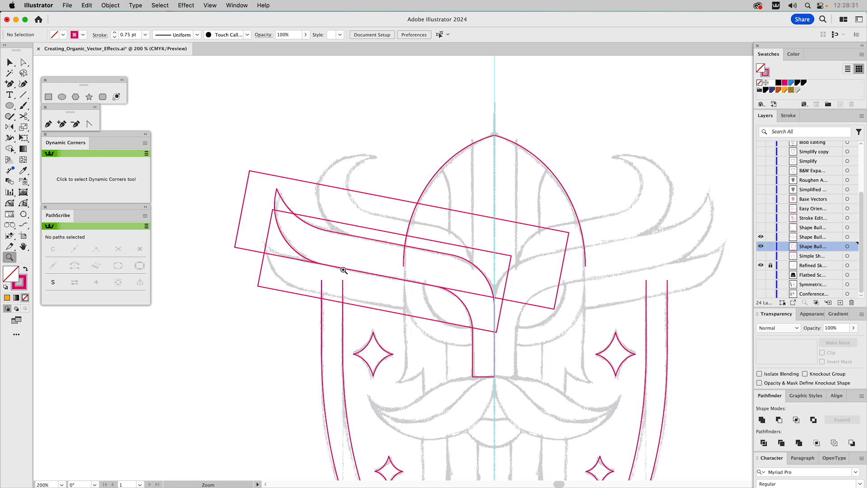
Round the lower outer corner of the larger upper angled rectangle to a radius of about 52.5 pt
key(v)
click(276, 255)
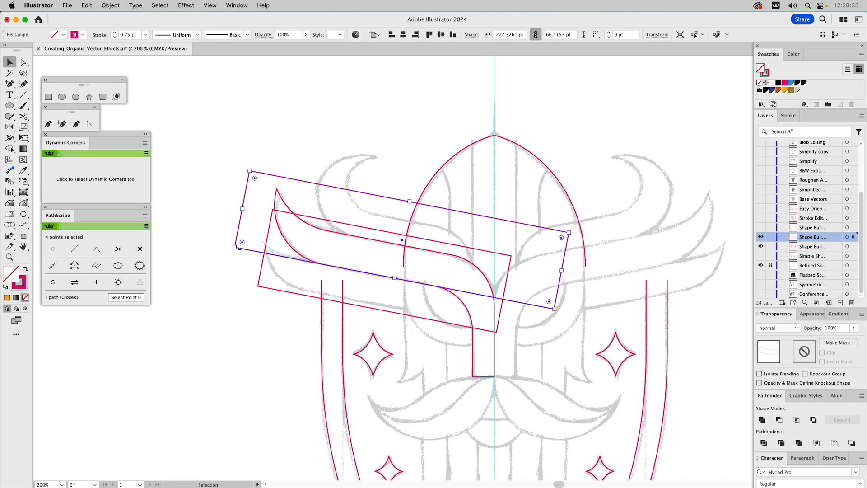
key(a)
click(235, 248)
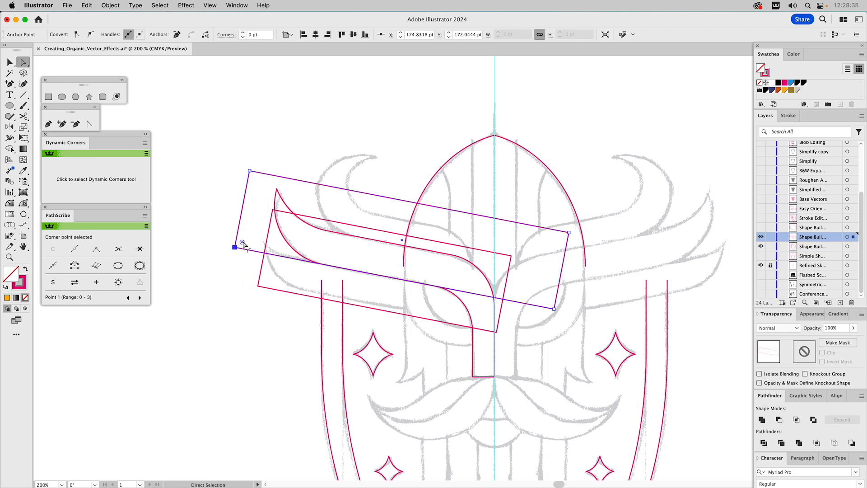
drag(243, 244, 298, 190)
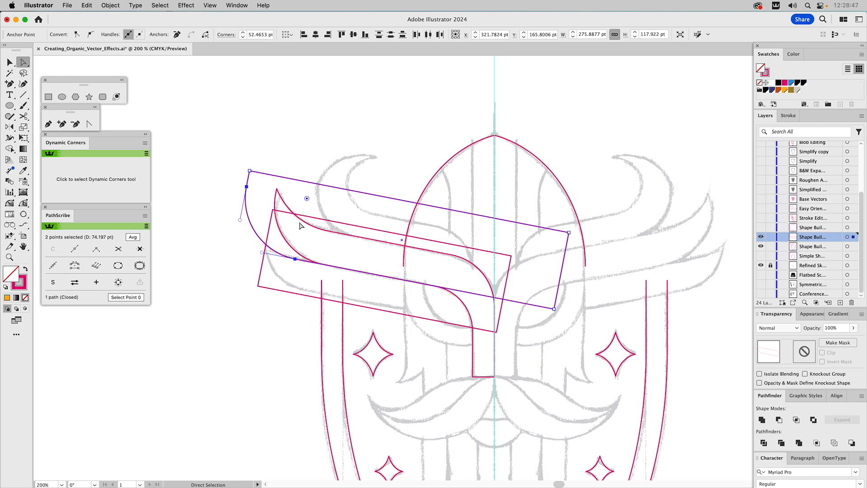
Round the lower outer corner of the smaller lower angled rectangle to a radius of about 39.5 pt
click(270, 225)
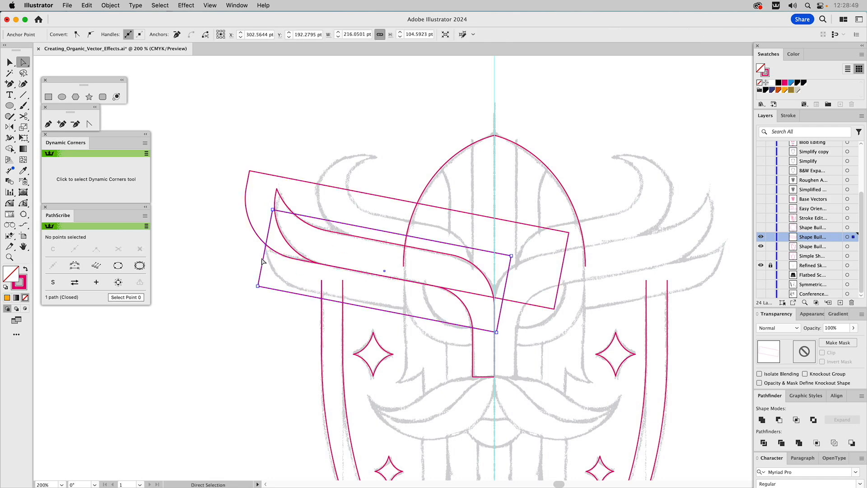
click(257, 287)
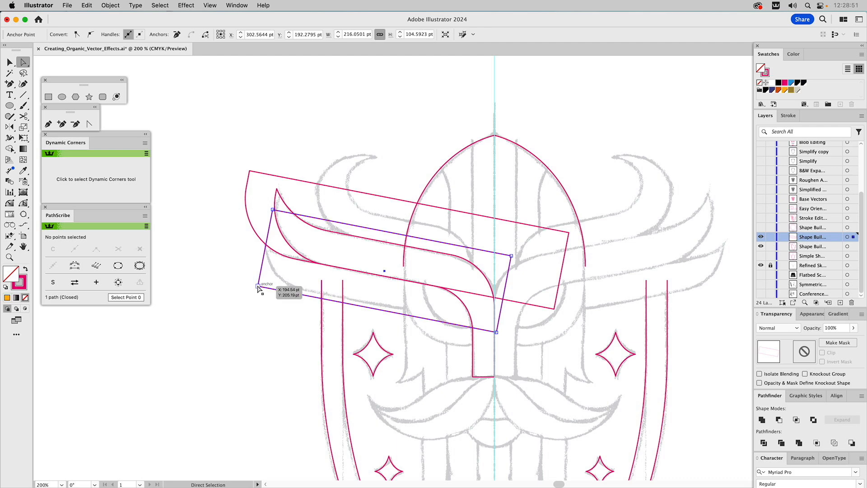
drag(265, 282, 317, 256)
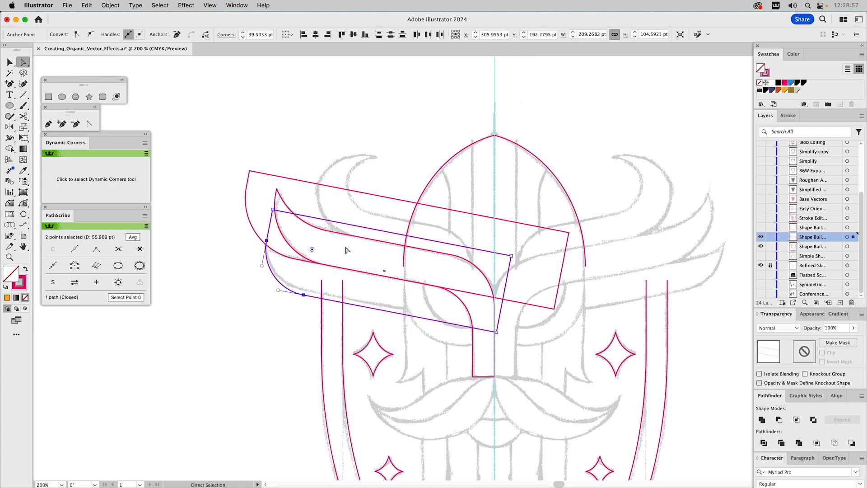
Fill the larger upper rounded shape with orange and subtract it from the lower rounded shape with Minus Front
key(v)
click(294, 259)
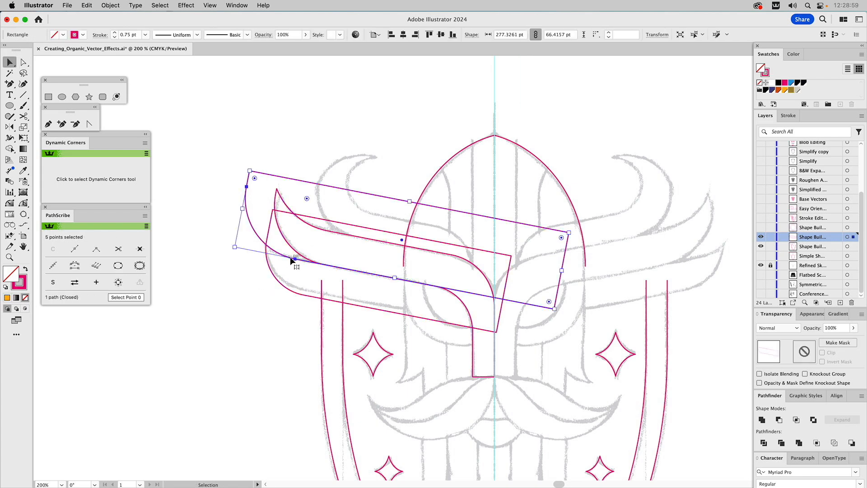
click(784, 90)
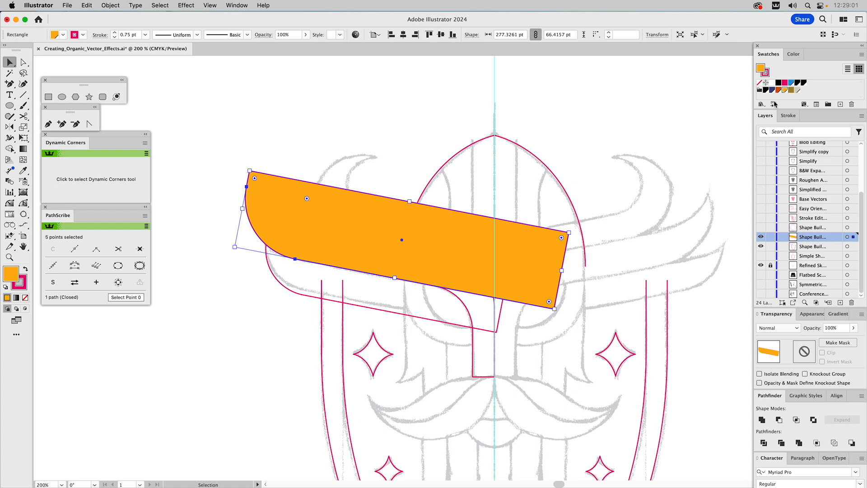
shift+click(285, 288)
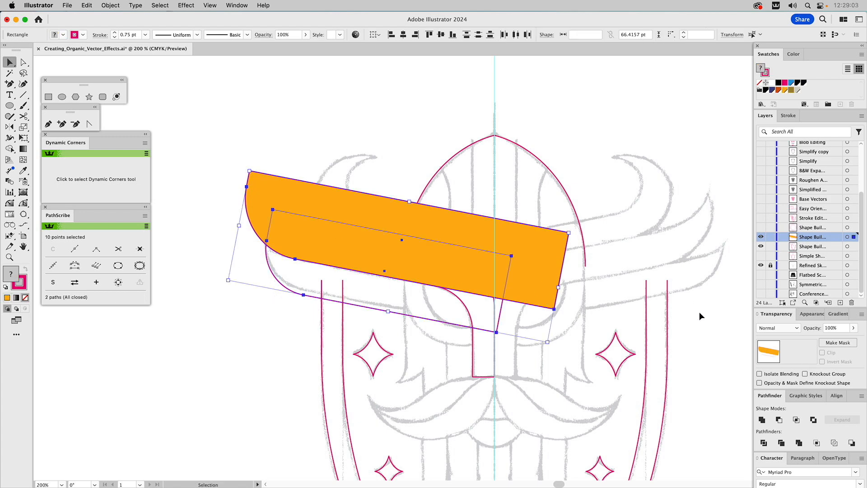
click(779, 420)
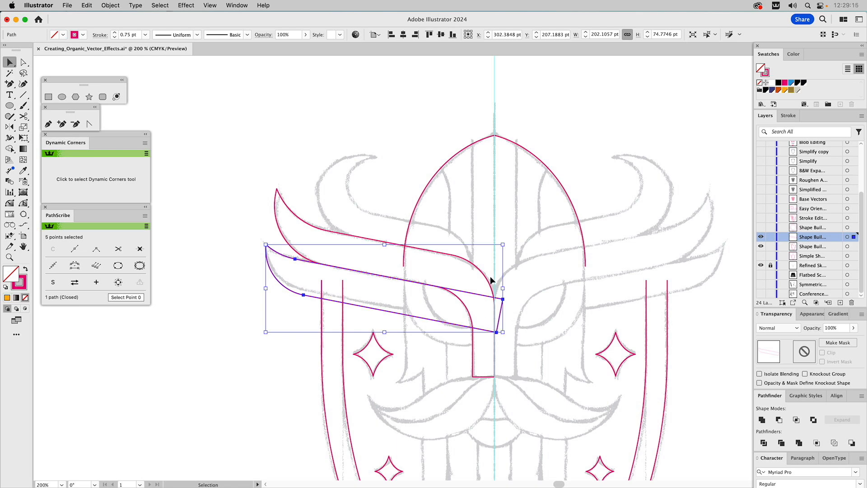
Isolate the rounded lower wing shape and cut its upper and lower long edges with Scissors before the centre line
click(296, 253)
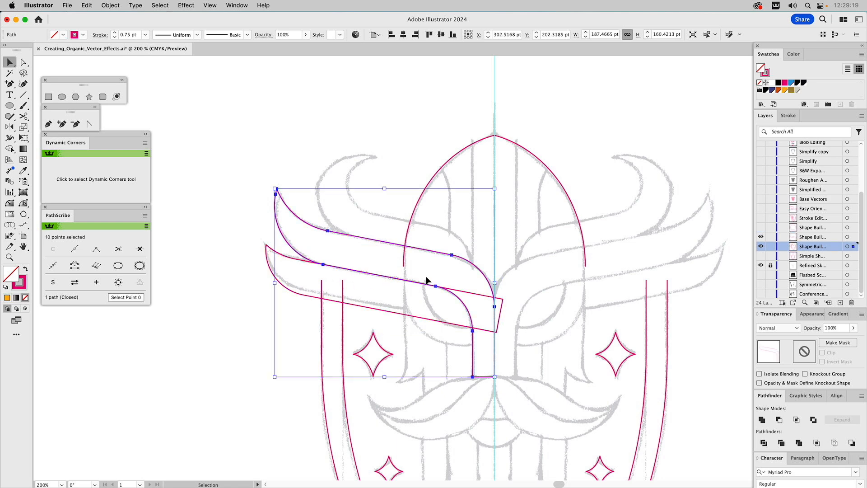
click(299, 263)
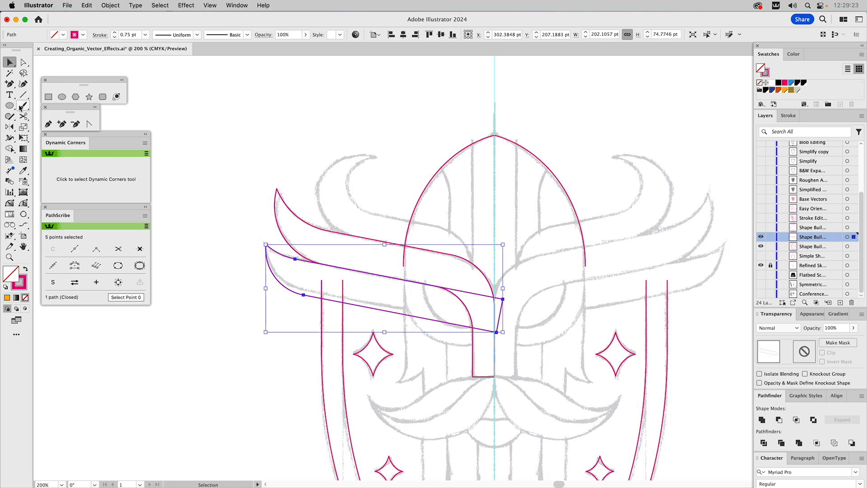
double_click(278, 256)
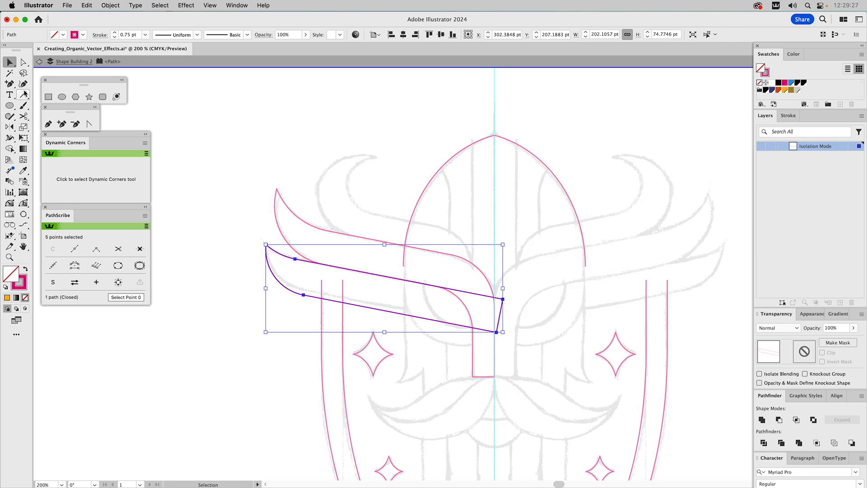
click(25, 116)
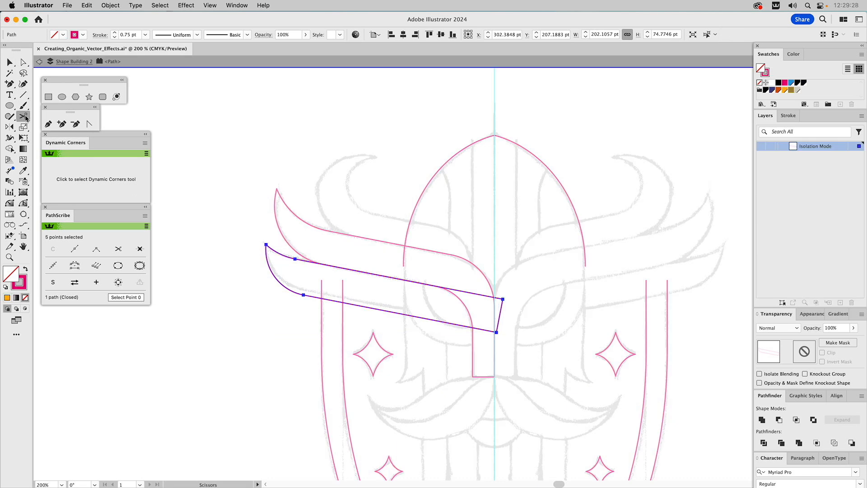
click(344, 268)
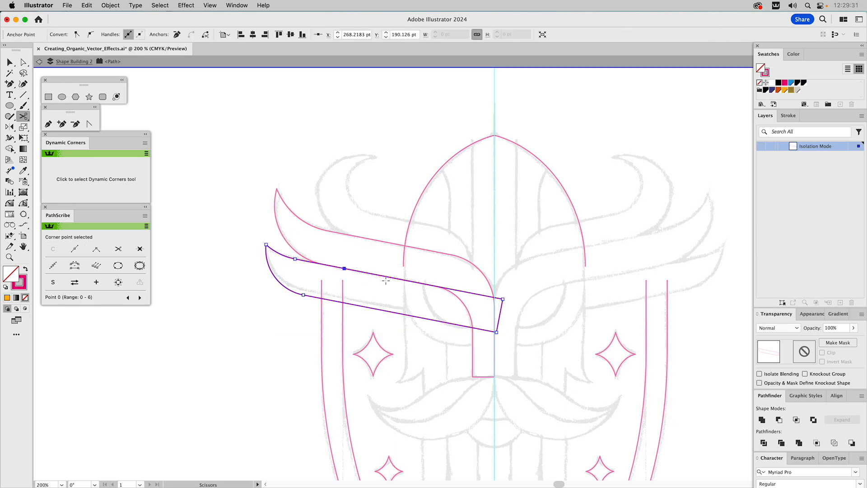
click(417, 317)
Delete the cut-off inner end of the lower wing shape and leave isolation
key(a)
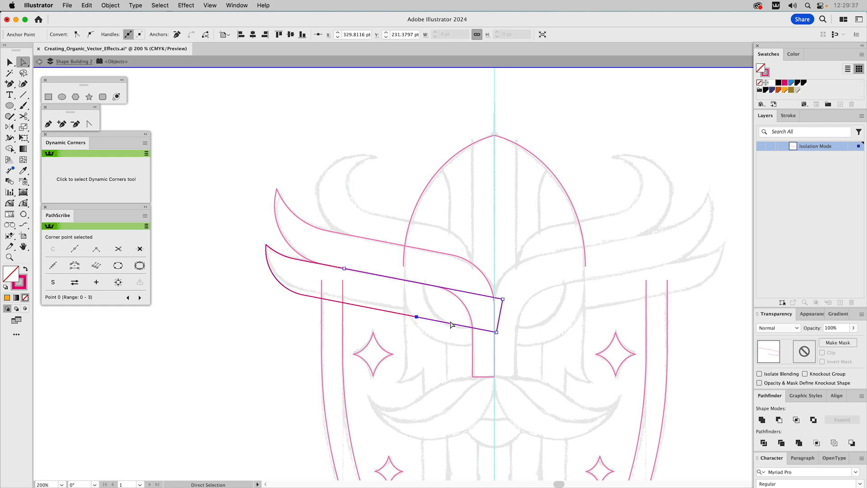
click(449, 324)
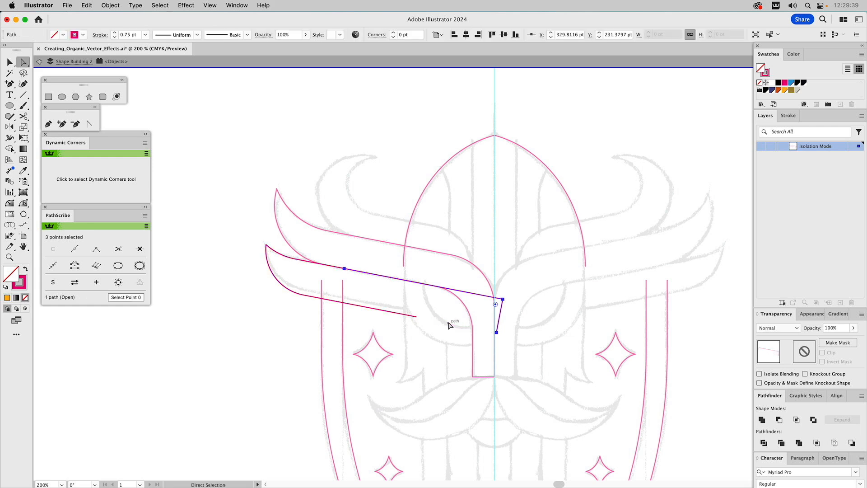
key(Delete)
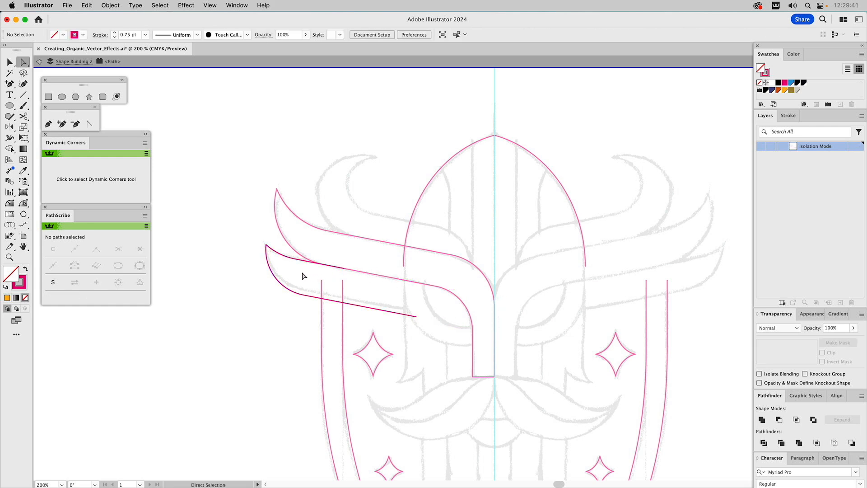
key(v)
key(Escape)
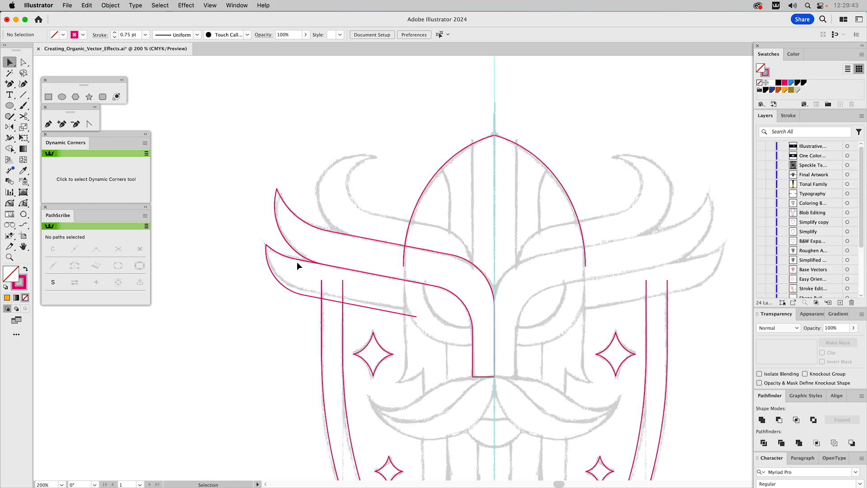
Stroke the open lower wing path in blue and snap its upper end anchor onto the upper wing's lower anchor point
click(299, 259)
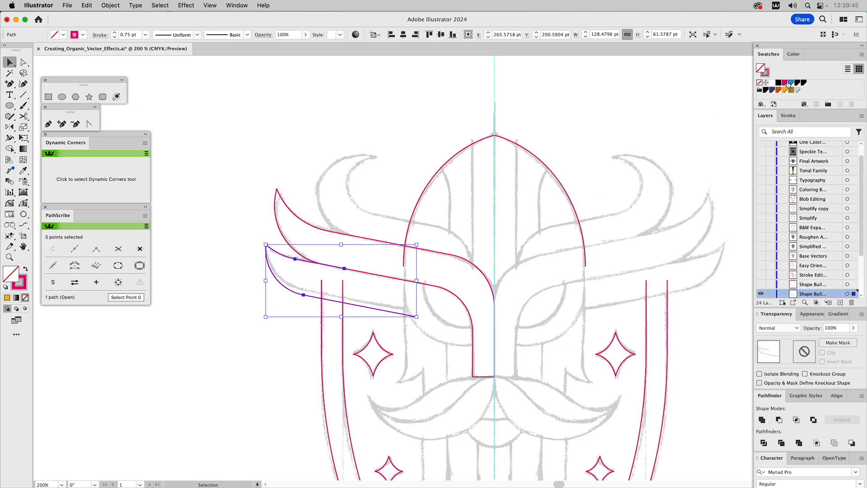
drag(768, 72, 765, 72)
key(a)
click(353, 253)
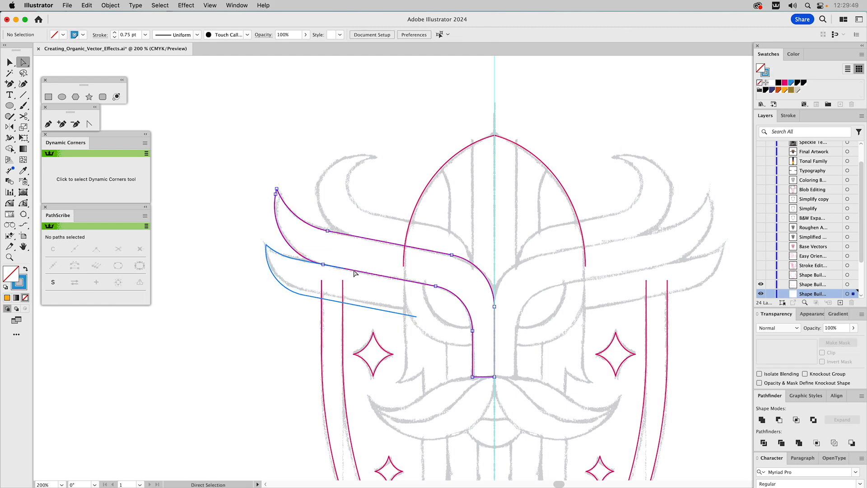
click(355, 271)
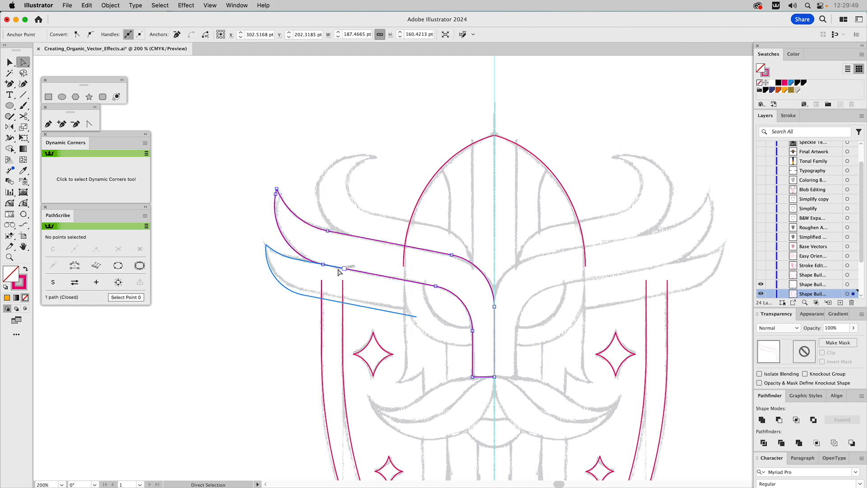
click(296, 259)
drag(343, 270, 325, 268)
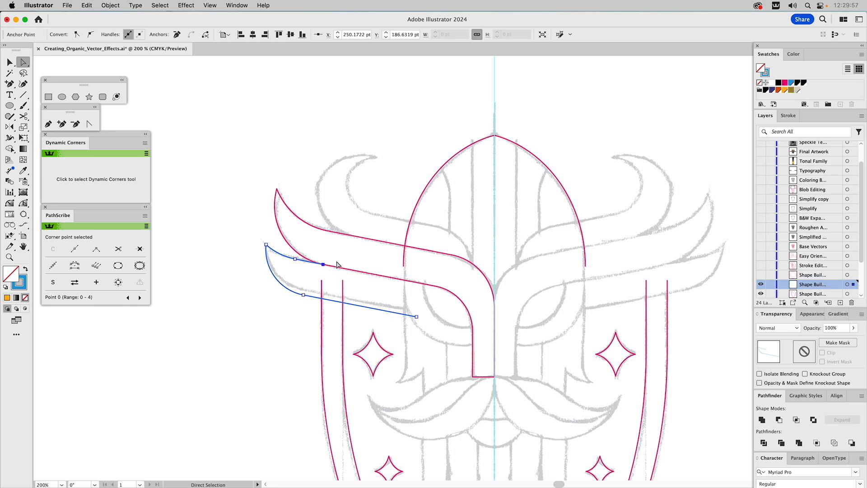
click(364, 251)
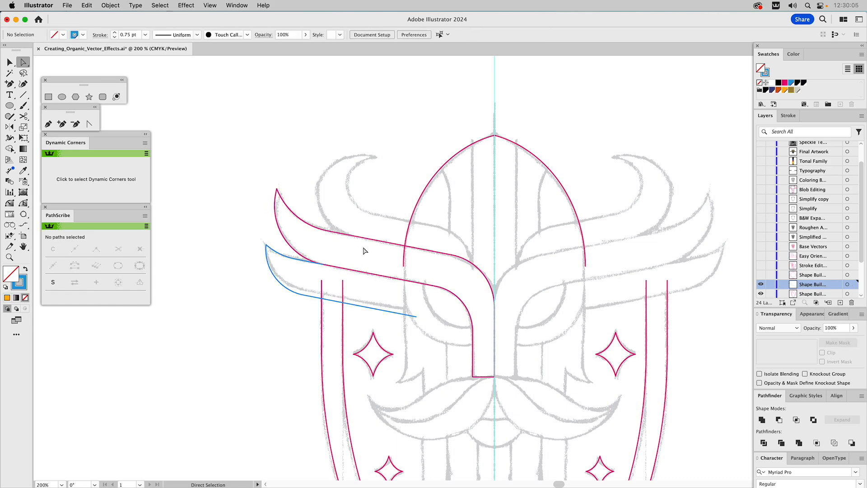
Copy the upper shape's magenta stroke to the lower wing path with the Eyedropper, and show the layer with the two concentric eye circles
key(v)
click(372, 307)
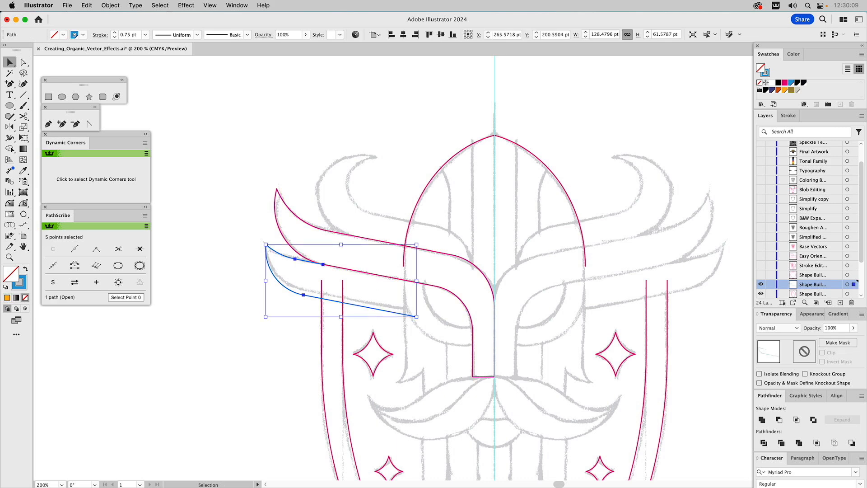
key(i)
click(427, 283)
super+click(432, 276)
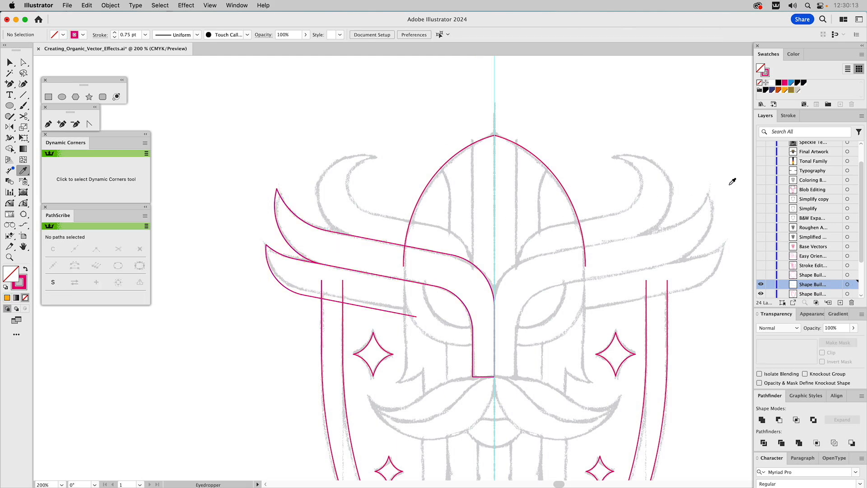
click(761, 274)
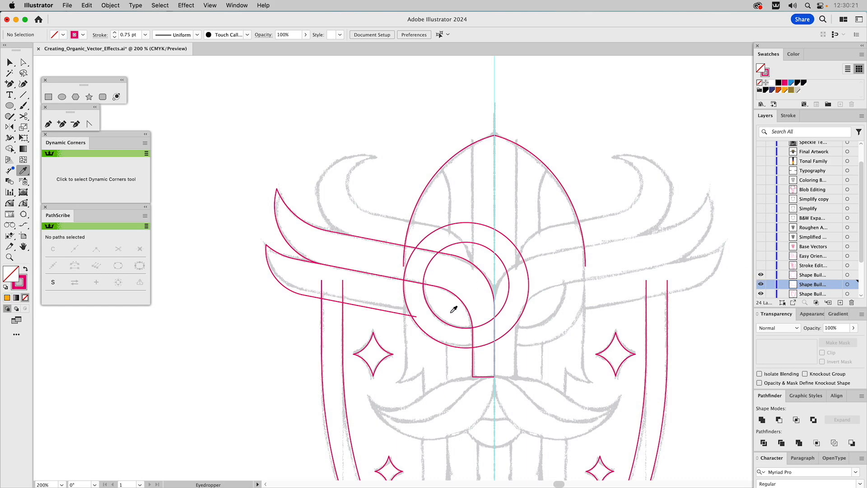
Move the top end anchors of the two vertical border lines on the left straight down onto the lower wing's edge
key(a)
click(10, 257)
drag(290, 259, 394, 333)
key(a)
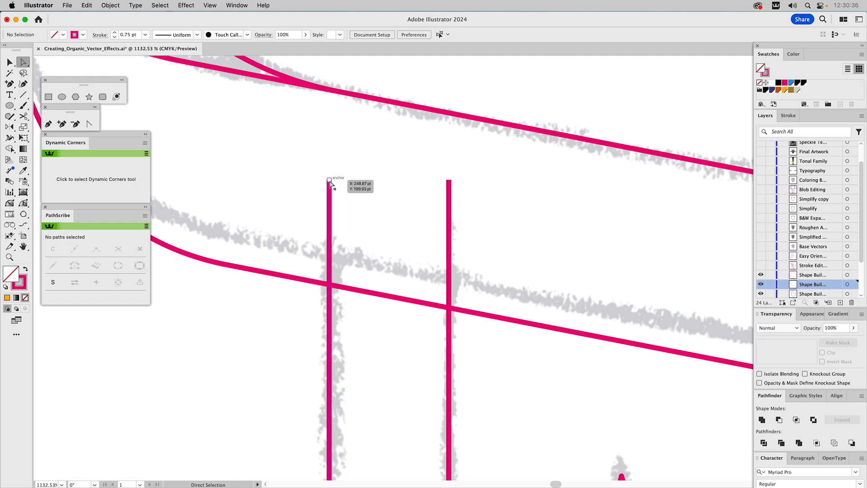
drag(330, 182, 330, 288)
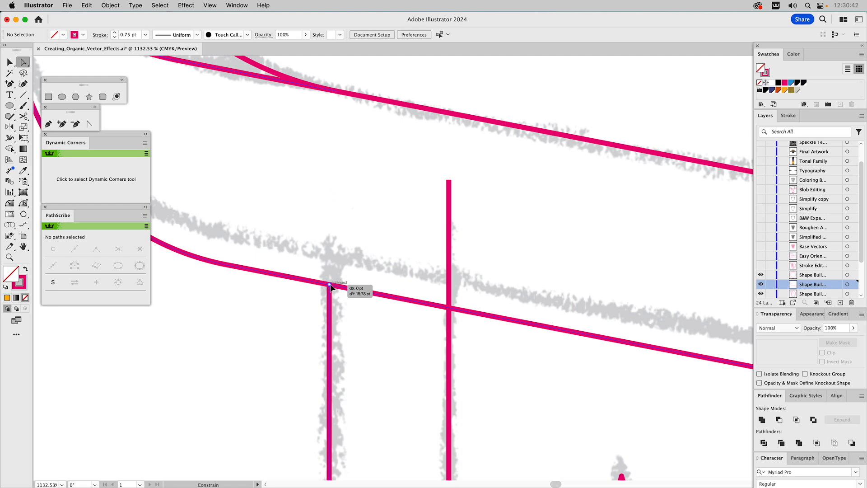
drag(330, 288, 330, 285)
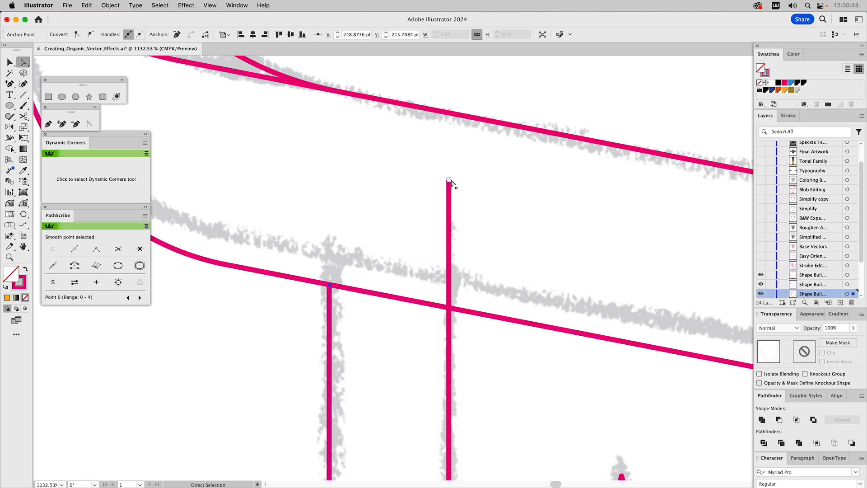
drag(450, 181, 449, 309)
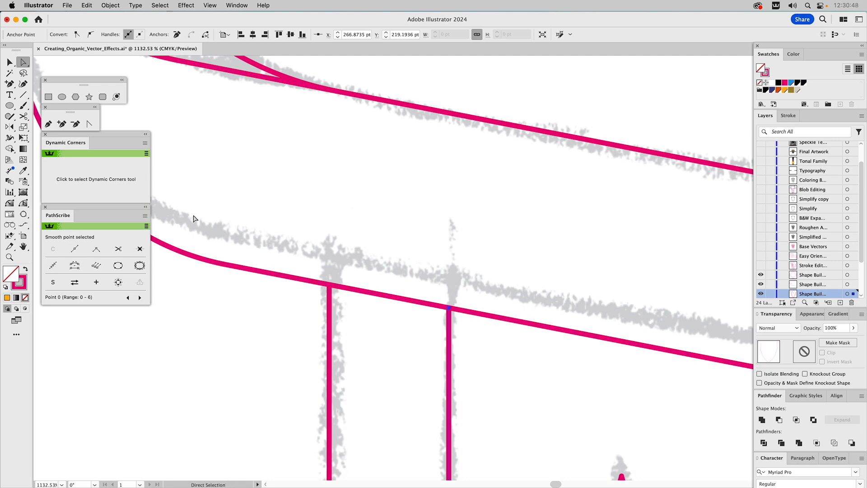
Examine up close where the lower wing line crosses the outer eye circle
click(9, 257)
alt+click(523, 279)
alt+click(524, 279)
alt+click(524, 279)
alt+click(524, 280)
alt+click(524, 279)
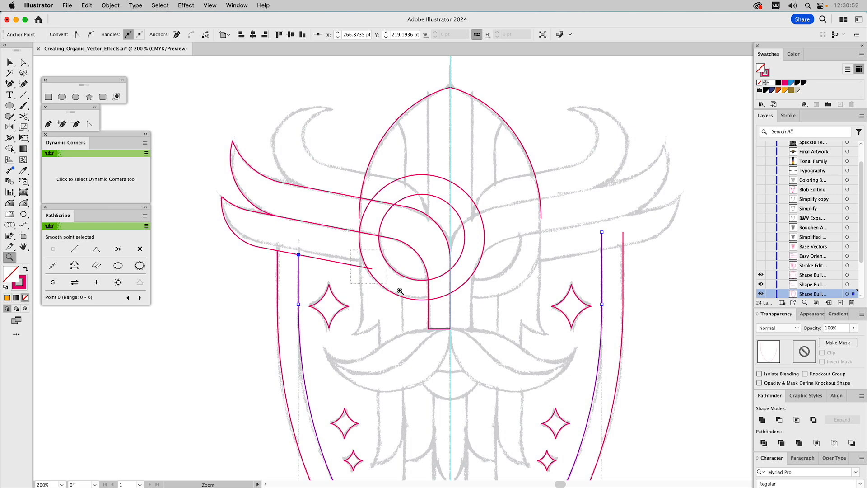
drag(382, 280, 402, 280)
key(a)
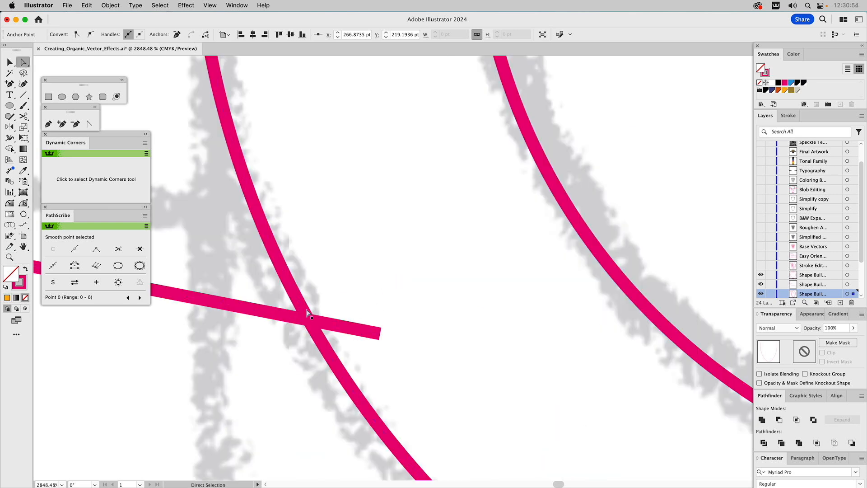
click(9, 257)
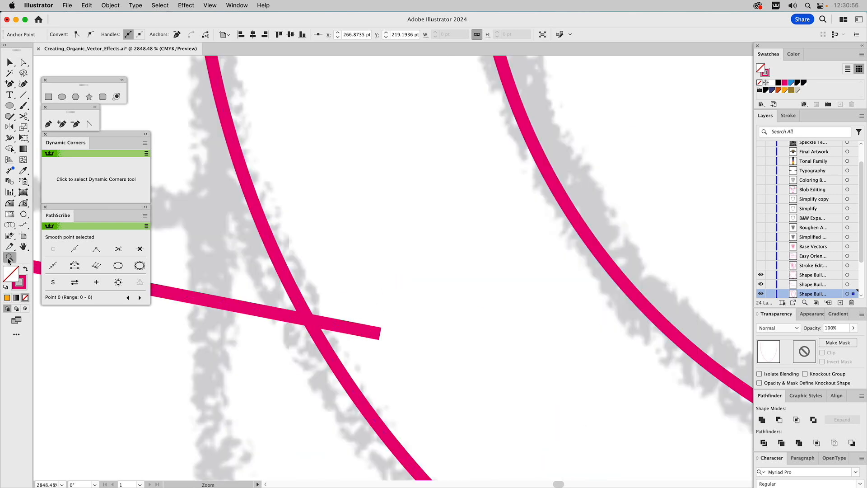
Select the upper wing and nose guard shape, both eye circles and the open lower wing path together
alt+click(468, 223)
key(space)
drag(481, 236, 522, 115)
key(v)
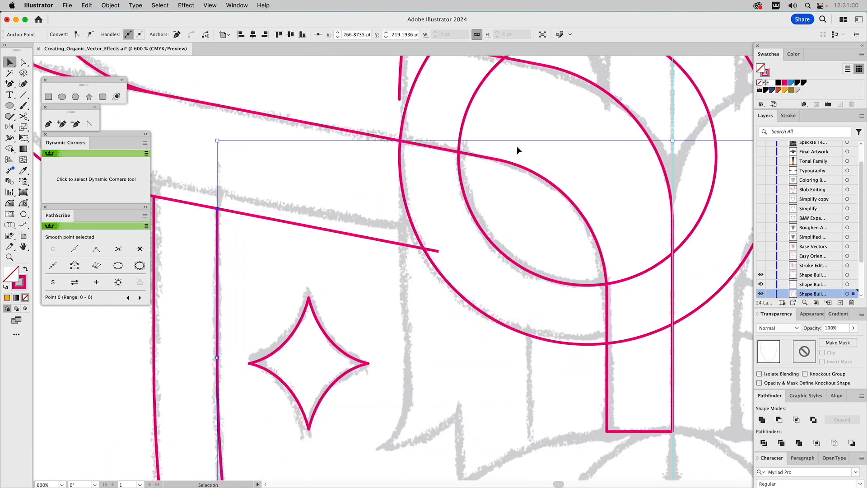
click(518, 167)
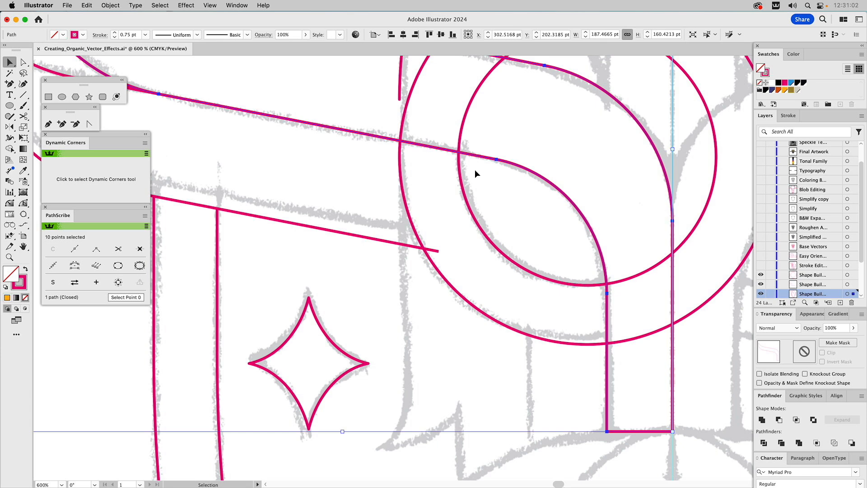
shift+click(461, 170)
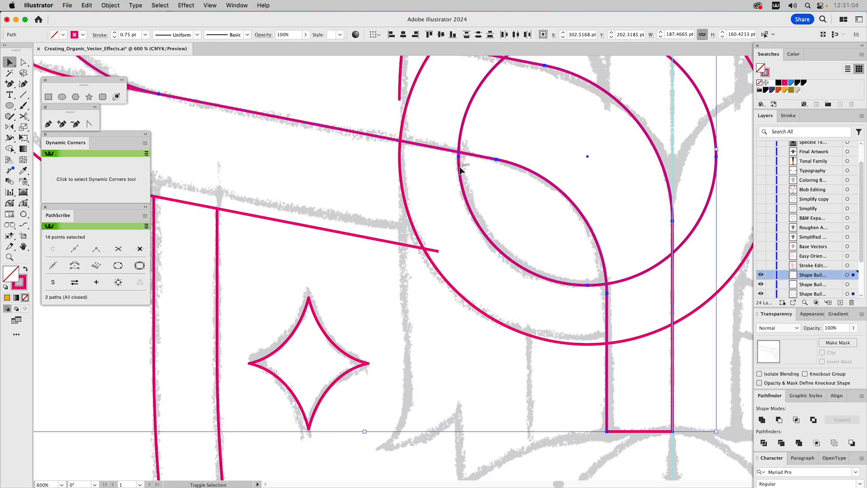
shift+click(402, 176)
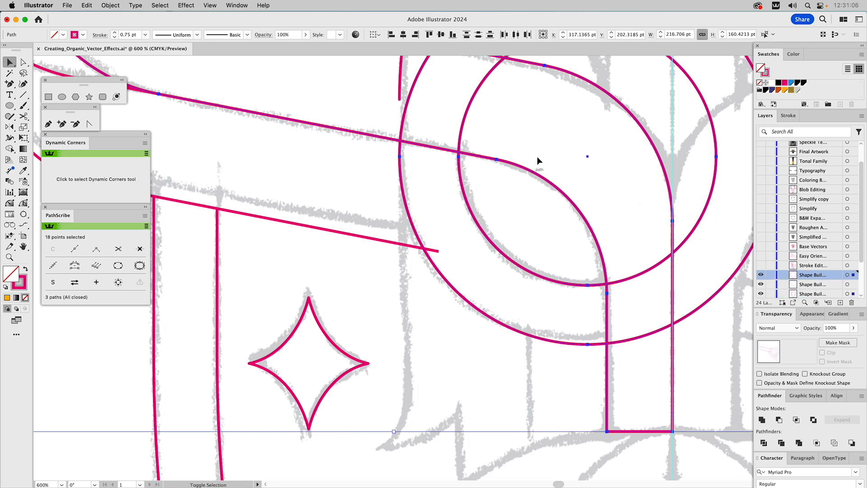
shift+click(438, 251)
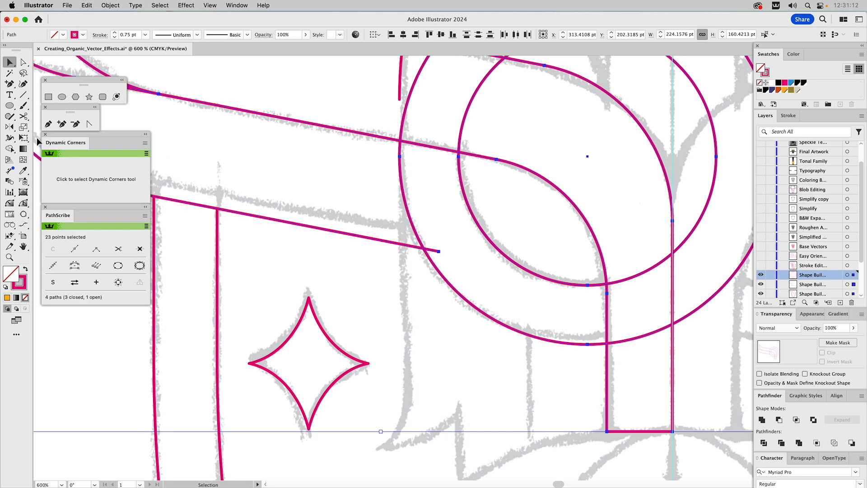
With Shape Builder, remove the lower wing line's overshoot past the outer circle and the circle segments crossing the brow and nose guard
click(9, 149)
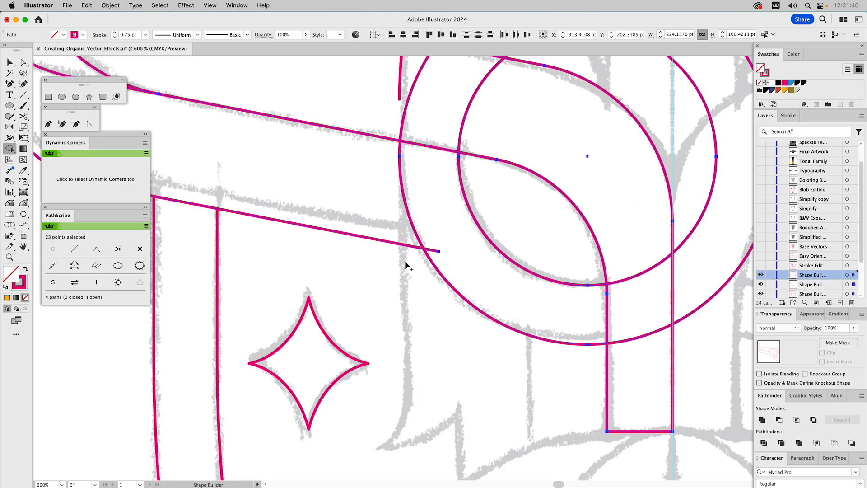
alt+click(433, 251)
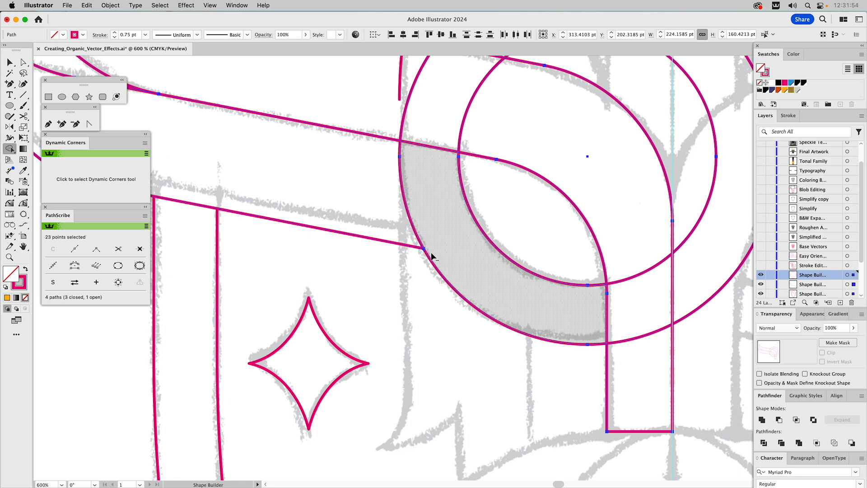
alt+click(402, 122)
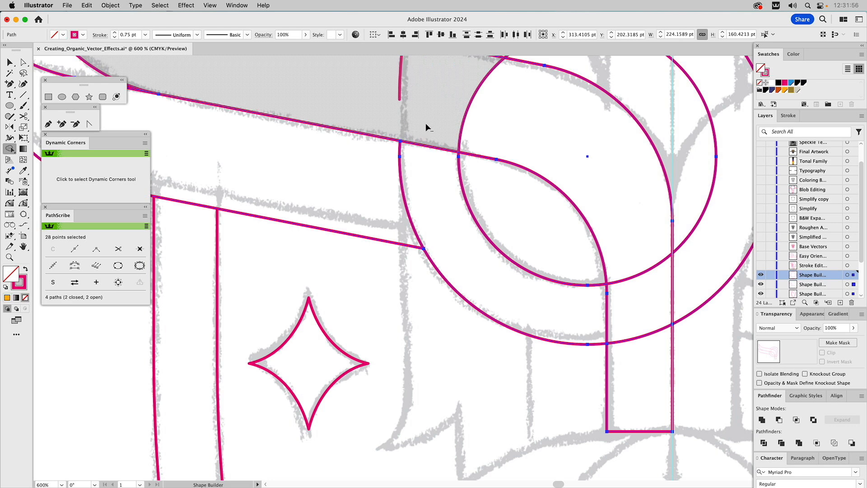
alt+click(461, 132)
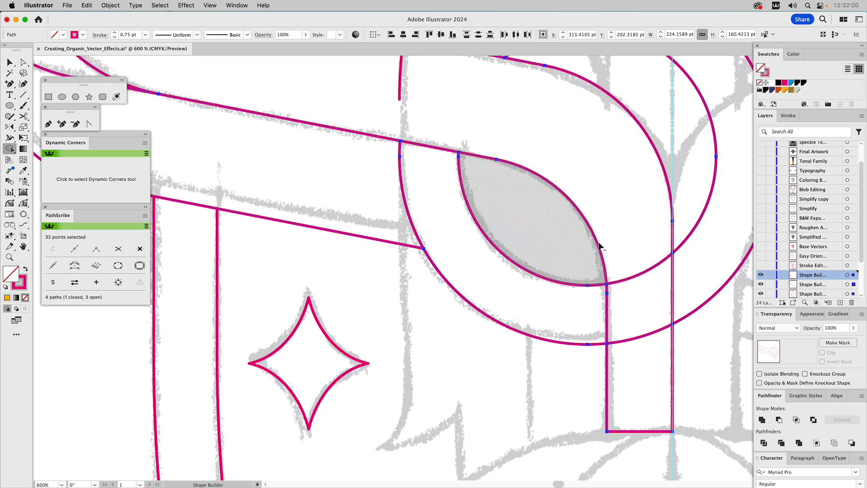
alt+click(621, 280)
Delete the leftover inner eye circle arc to the right of the nose guard
key(v)
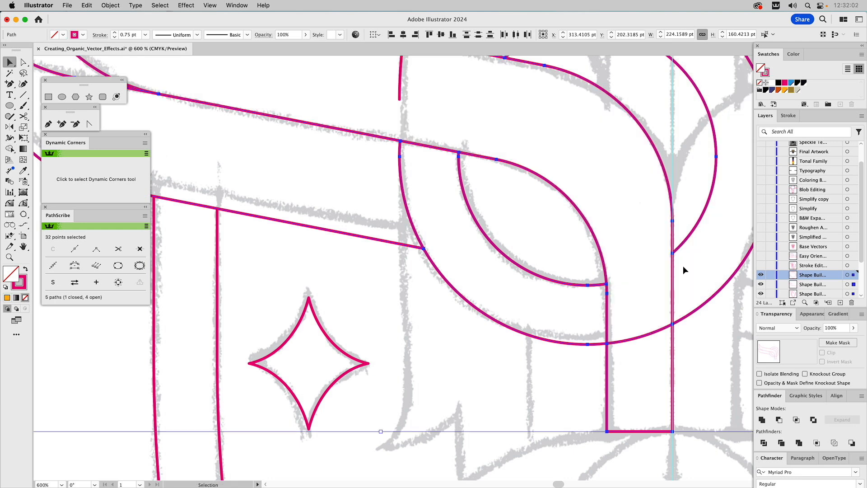
click(683, 270)
click(683, 246)
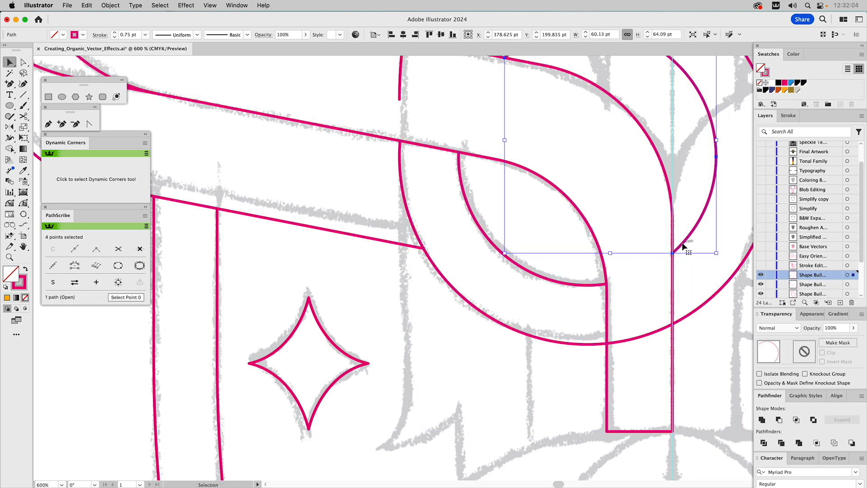
key(Delete)
With Shape Builder, remove the outer eye circle segment that crosses the nose guard, keeping the brow and nose guard shape
scroll(607, 195, up, 5)
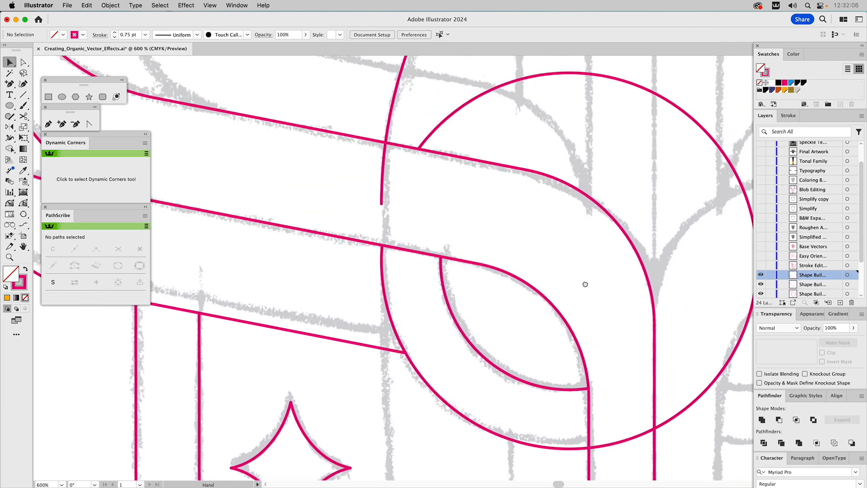
click(486, 94)
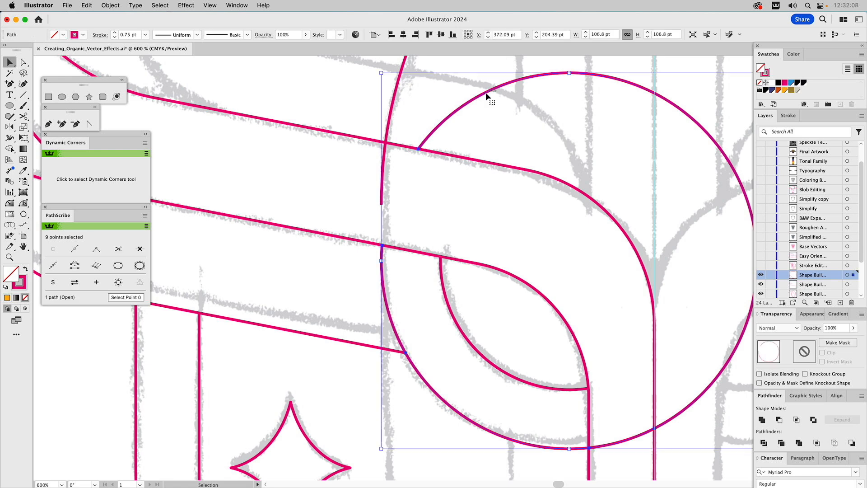
shift+click(589, 473)
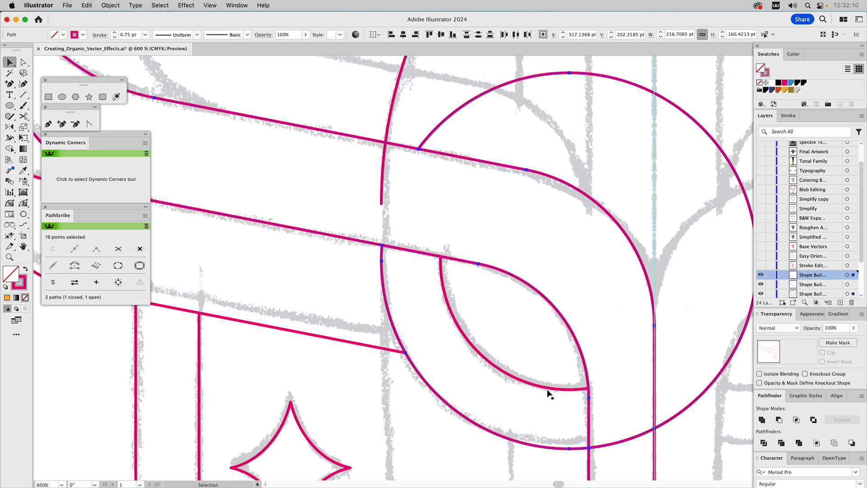
click(10, 149)
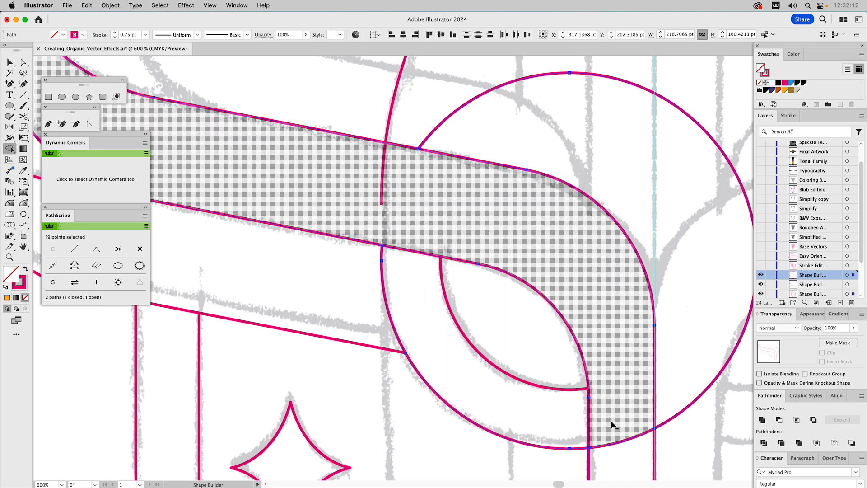
alt+click(613, 443)
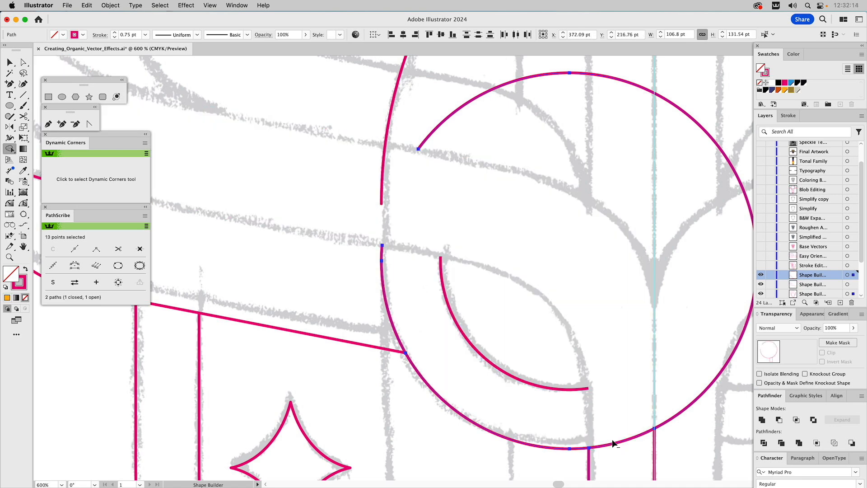
key(super+z)
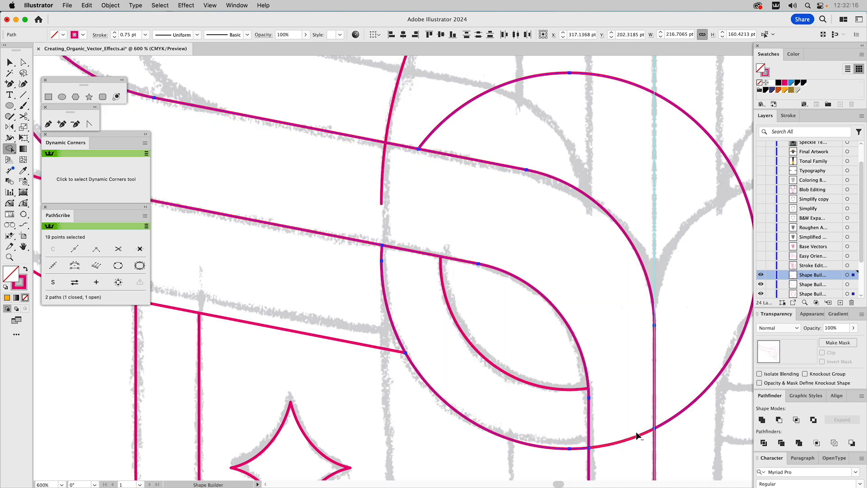
alt+click(602, 446)
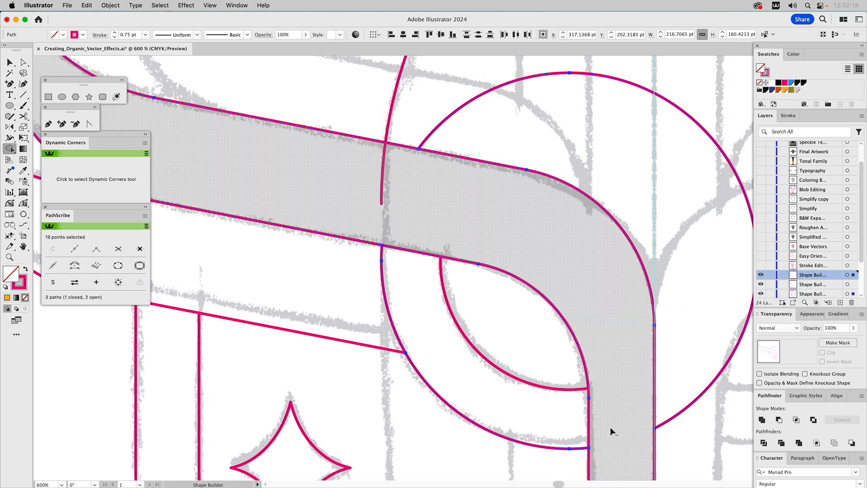
Delete the leftover outer eye circle arc above the brow and right of the nose guard
key(a)
drag(695, 364, 706, 404)
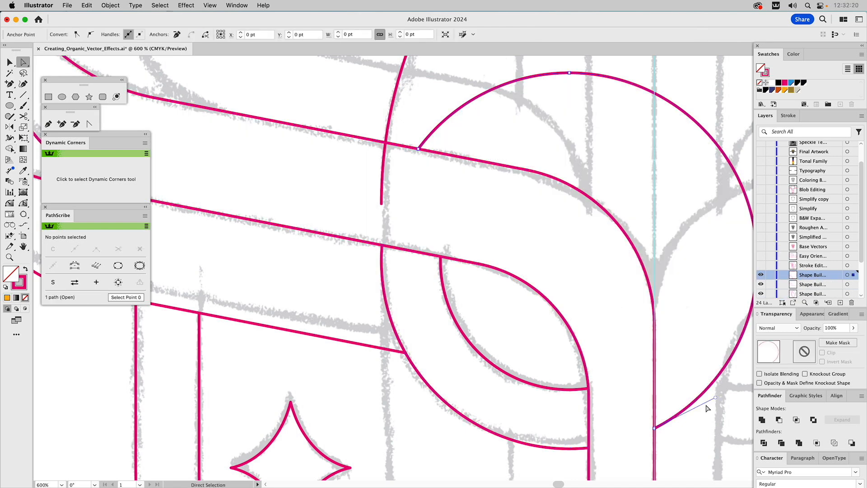
key(Delete)
key(Delete)
Extend the helmet outline's open left end straight down past the lower wing line with the Pen tool
drag(586, 405, 619, 354)
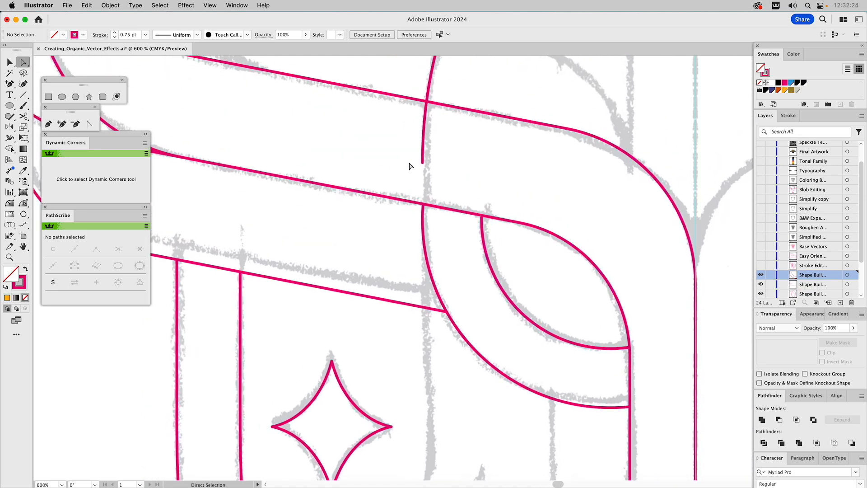
click(423, 163)
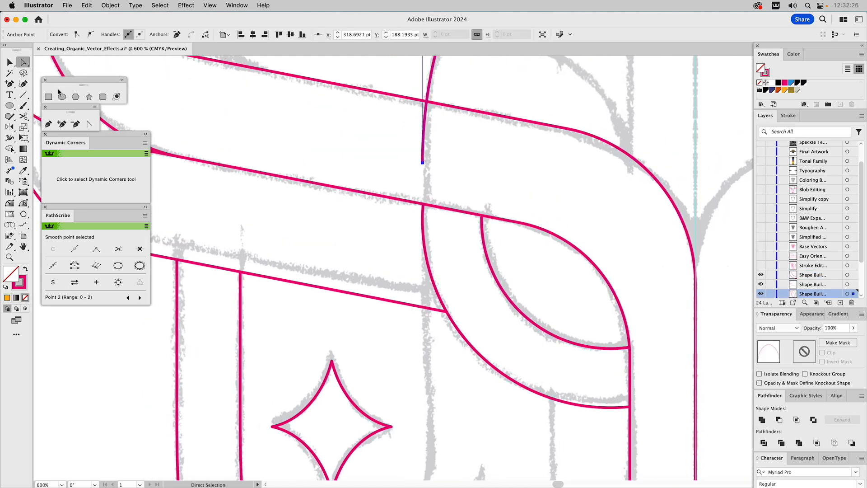
click(49, 124)
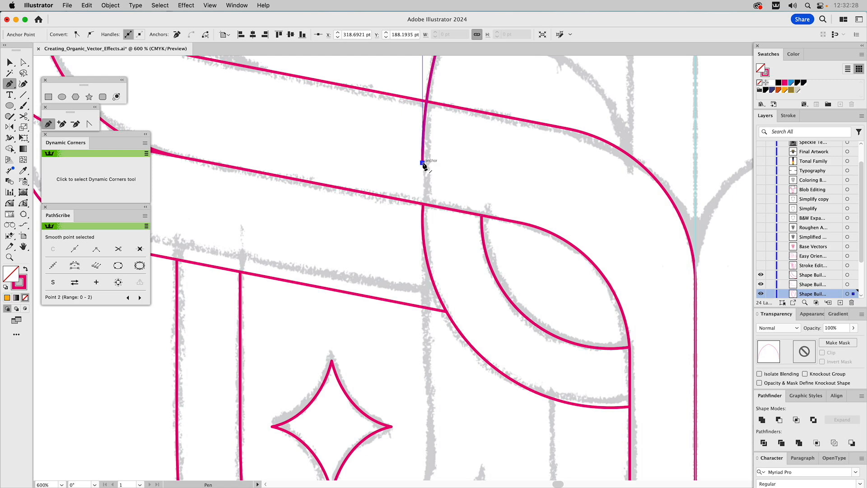
click(423, 163)
click(422, 186)
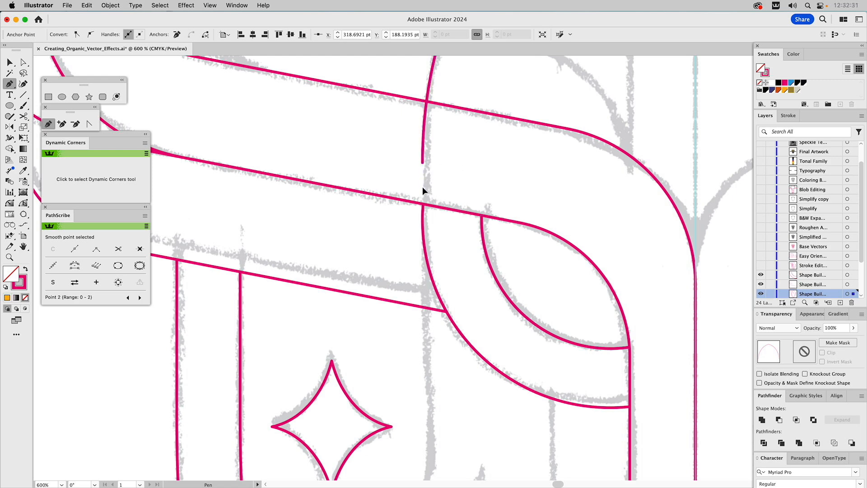
key(a)
click(454, 182)
drag(441, 184, 434, 308)
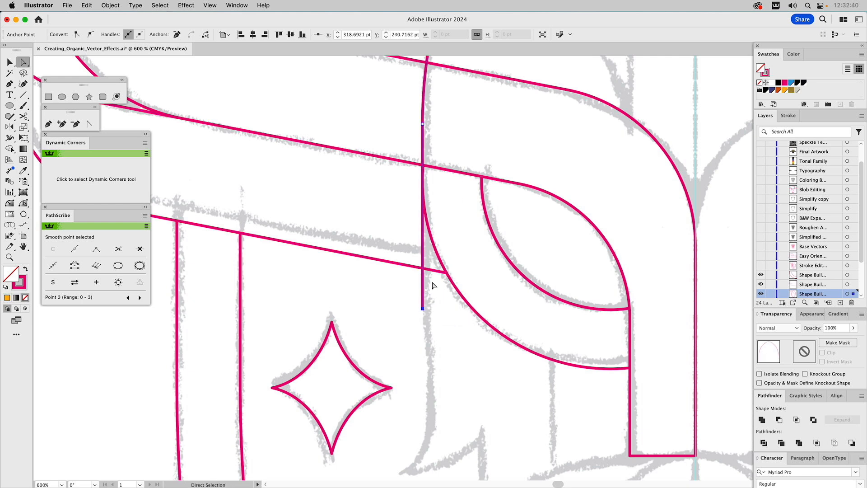
Move the lower wing line's end anchor back along the line onto the helmet's vertical edge
click(409, 266)
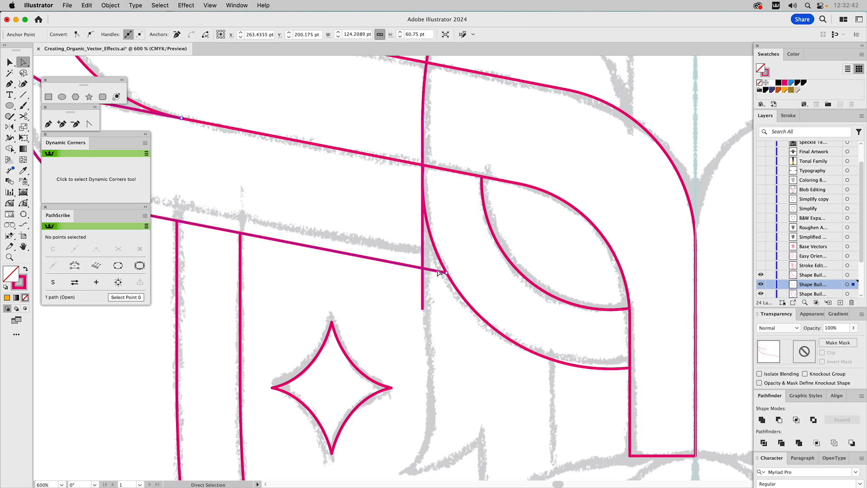
drag(446, 272, 422, 267)
click(304, 282)
Hide the three visible Shape Builder layers and show the Stroke Edit and Easy Orient layers instead
click(9, 256)
alt+click(497, 197)
alt+click(497, 197)
alt+click(423, 278)
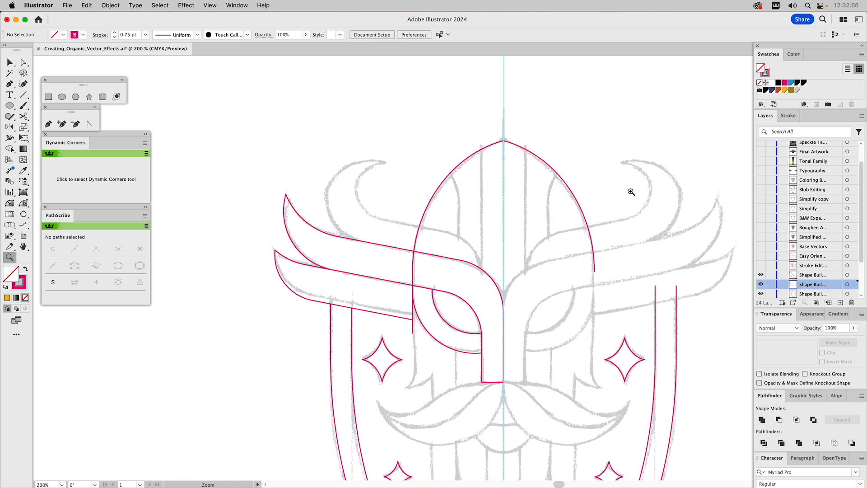
key(super)
key(super+0)
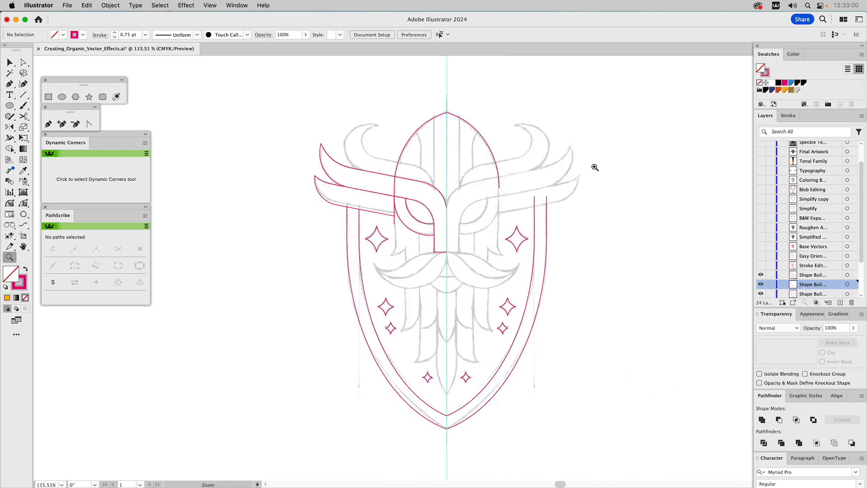
key(v)
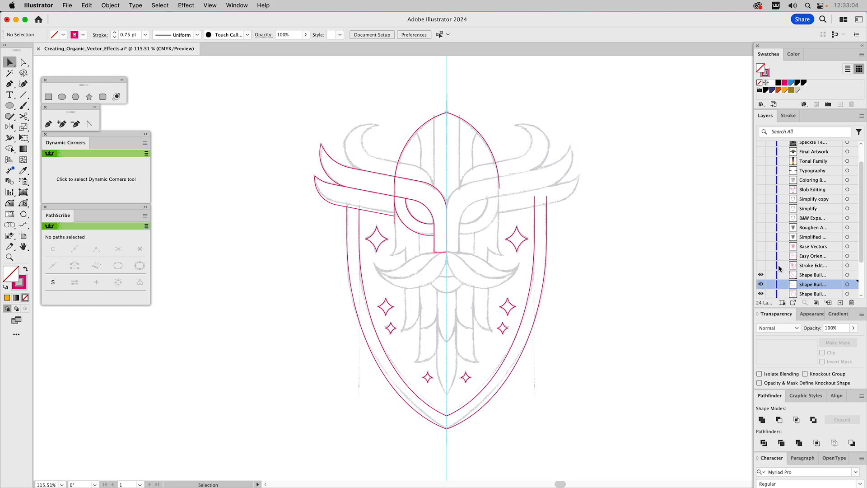
drag(761, 293, 761, 274)
click(761, 266)
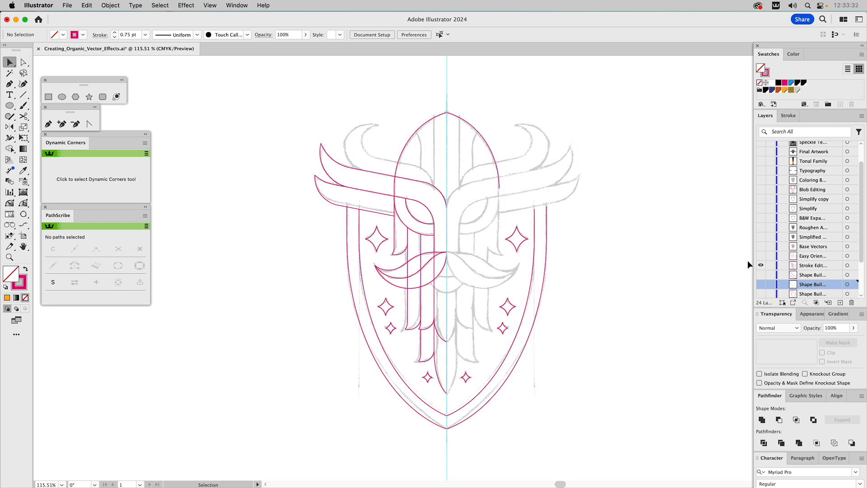
click(760, 256)
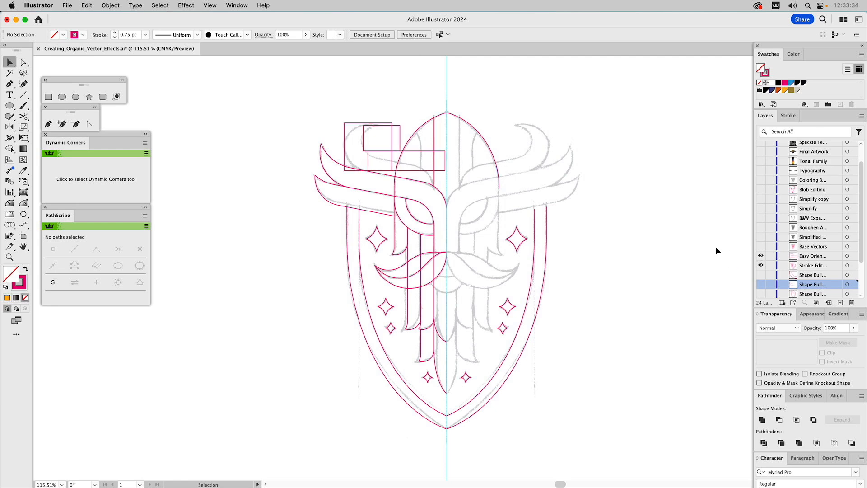
Round the large square's two upper corners and lower-left corner to the maximum radius, about 35.1 pt
key(z)
drag(333, 107, 466, 210)
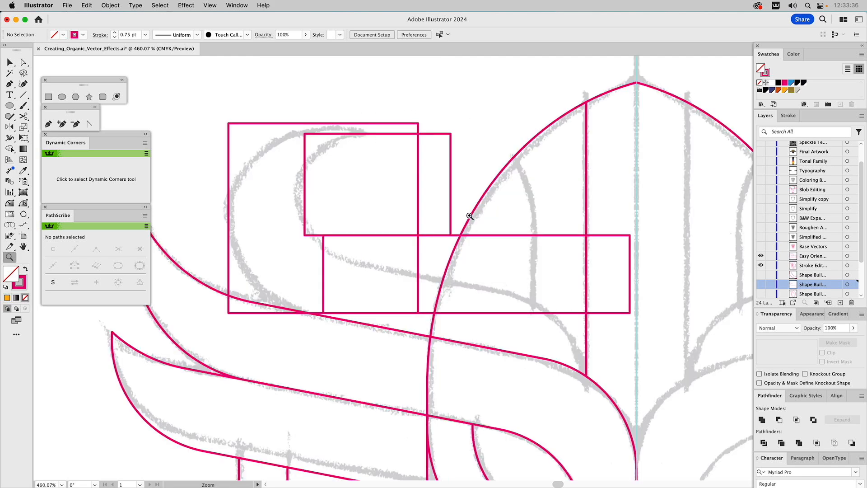
key(v)
click(269, 128)
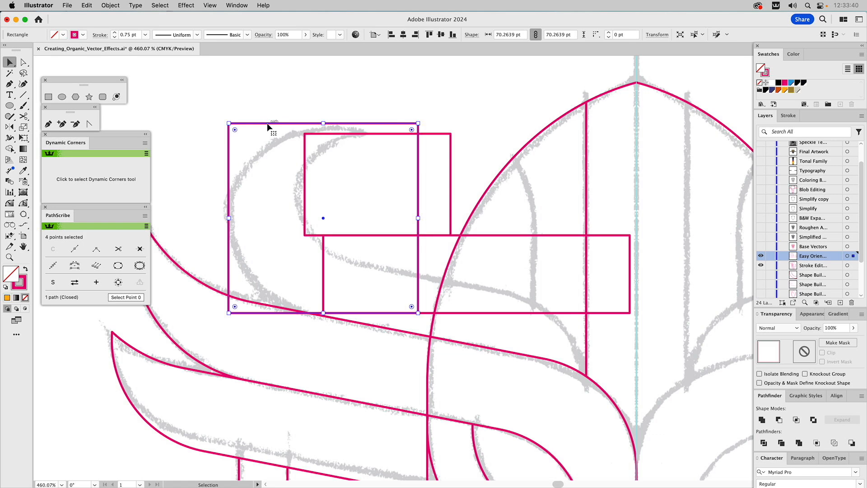
key(a)
click(230, 124)
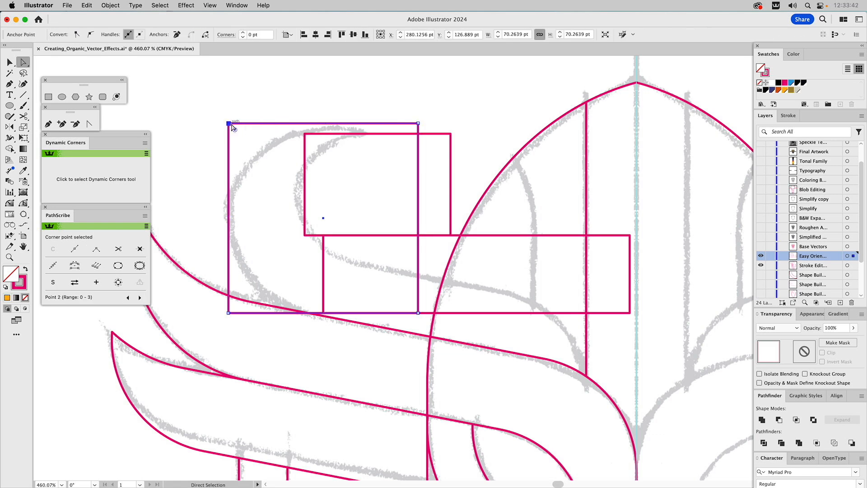
shift+click(417, 122)
shift+click(228, 312)
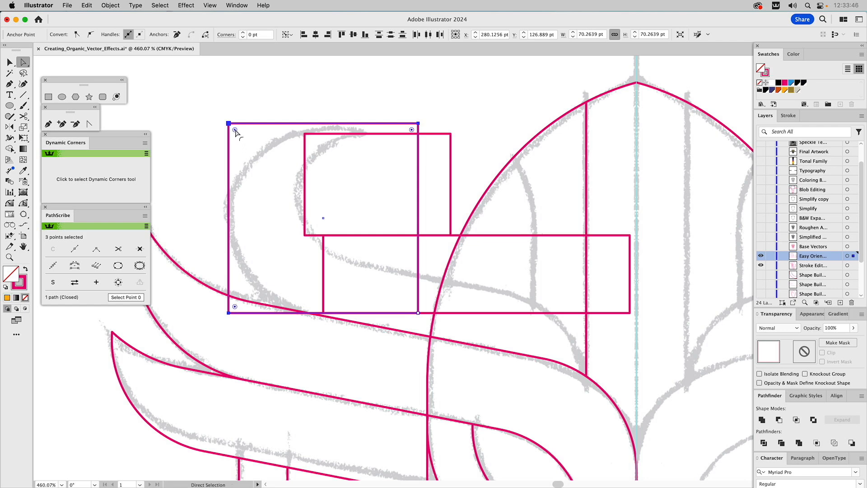
drag(235, 131, 408, 383)
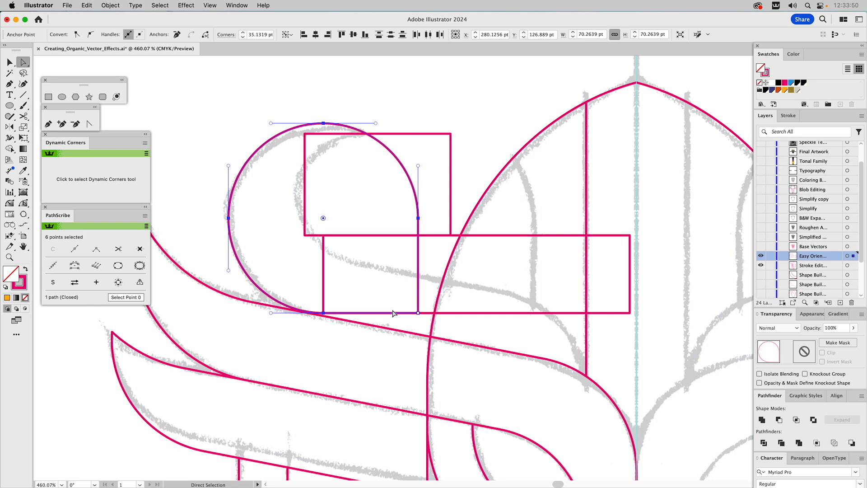
click(378, 274)
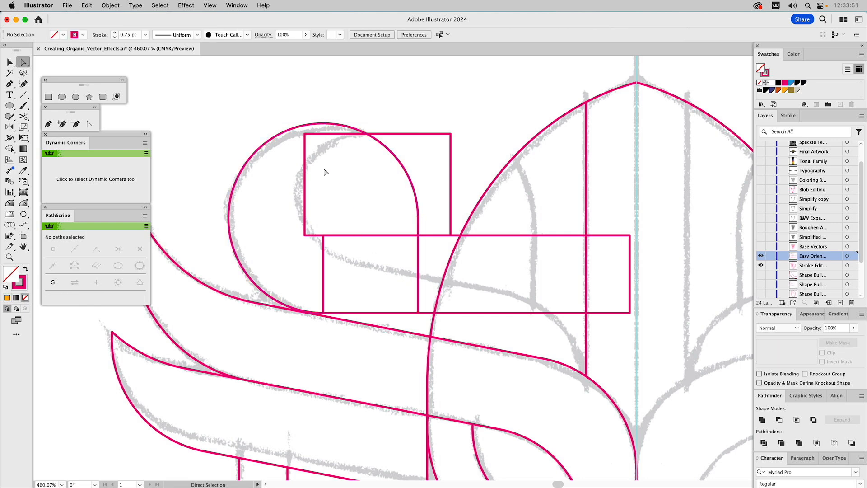
Round both left corners of the smaller upper rectangle to the maximum radius, about 18.8 pt
click(305, 134)
shift+click(304, 235)
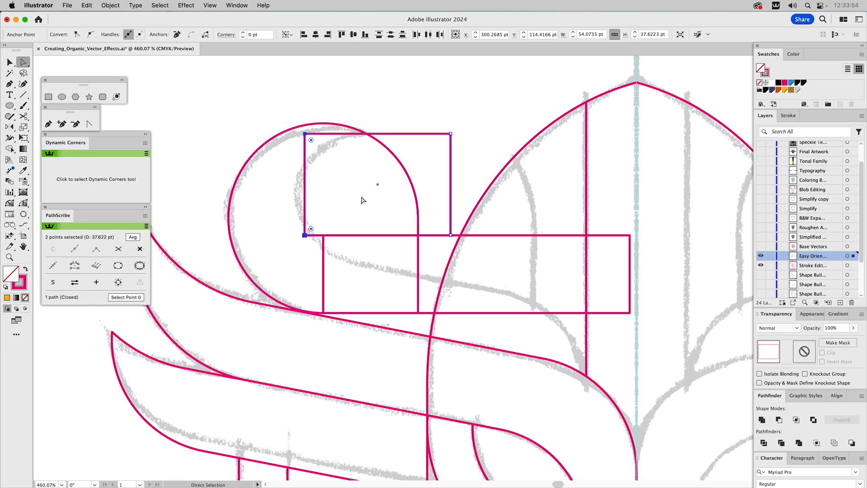
drag(311, 140, 524, 253)
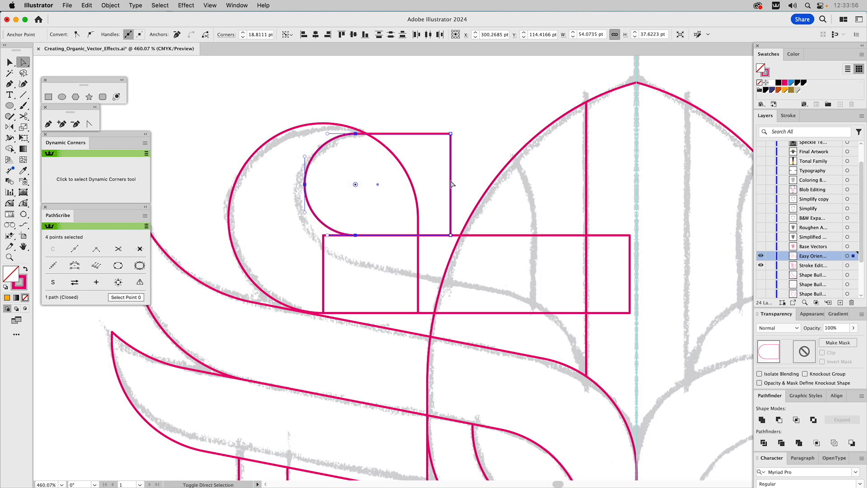
key(v)
click(373, 78)
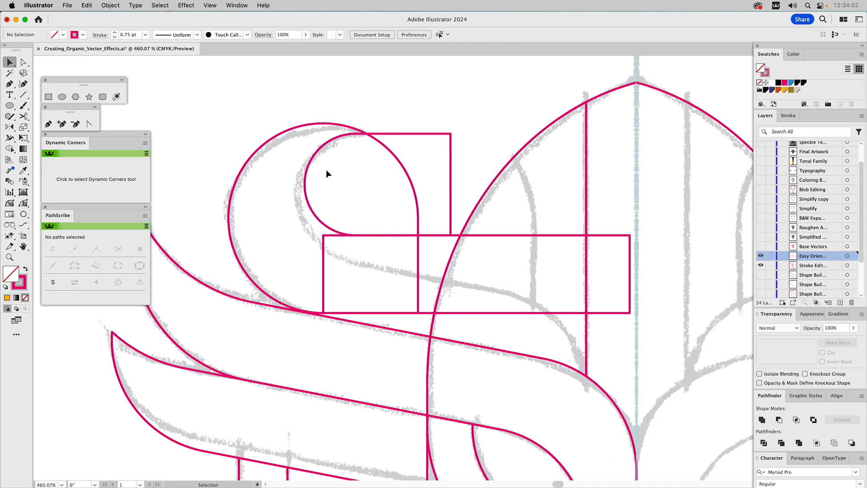
Unite the large rounded square with the long horizontal rectangle
click(415, 195)
shift+click(491, 234)
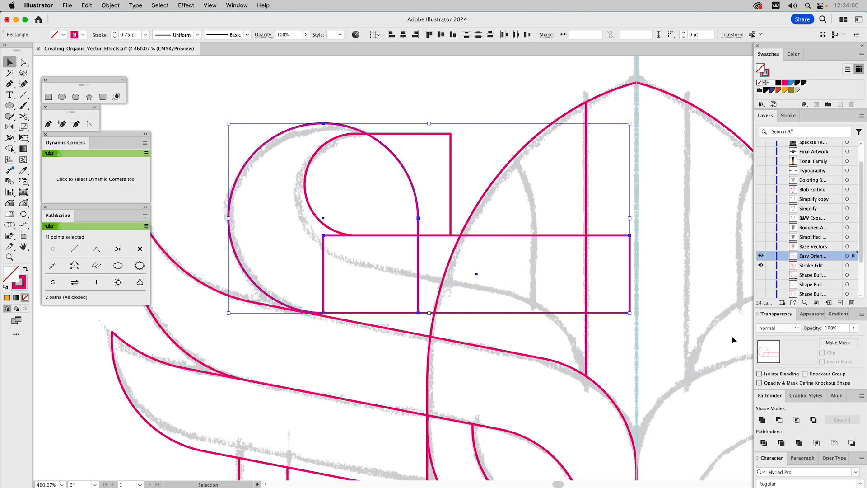
click(761, 420)
Fill the small rounded rectangle with orange and subtract it from the united shape to form the curled upper wing
click(445, 151)
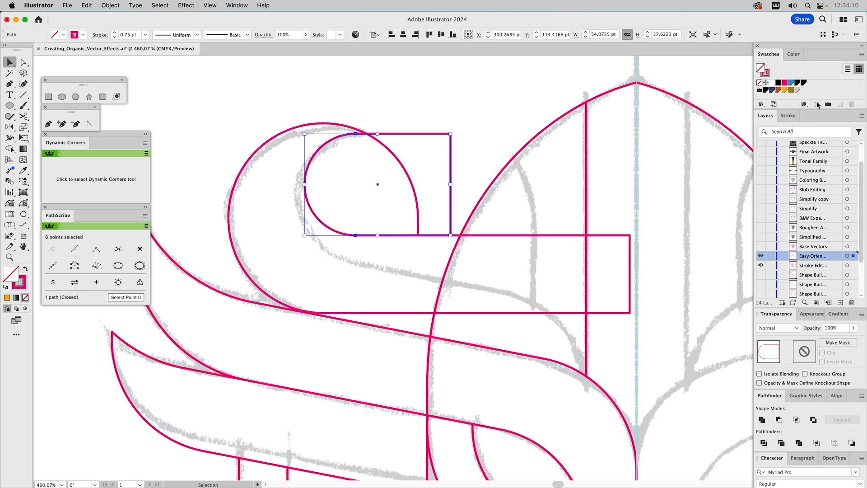
click(784, 90)
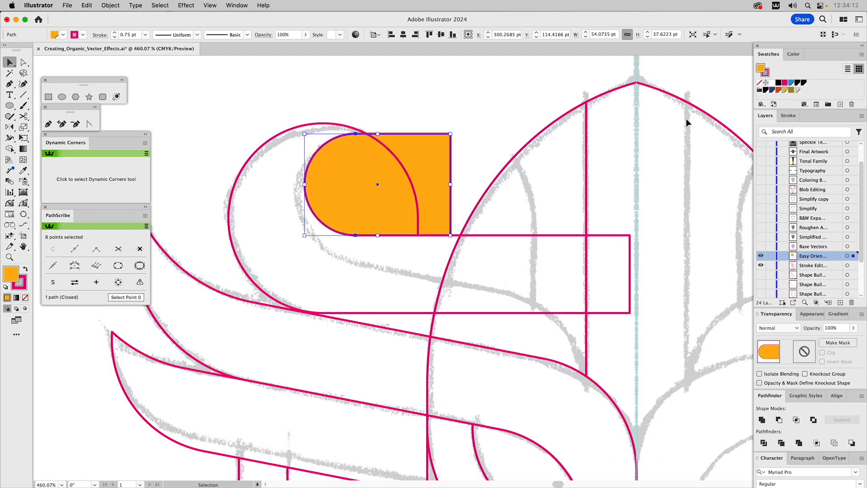
shift+click(320, 124)
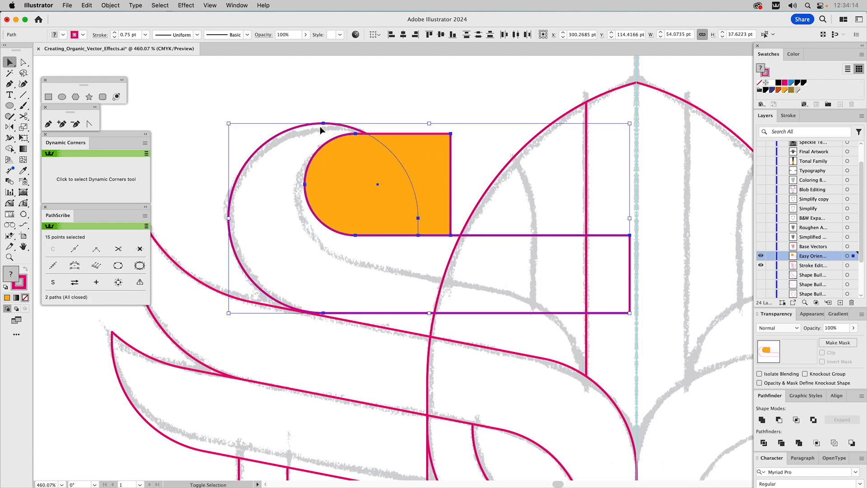
click(779, 420)
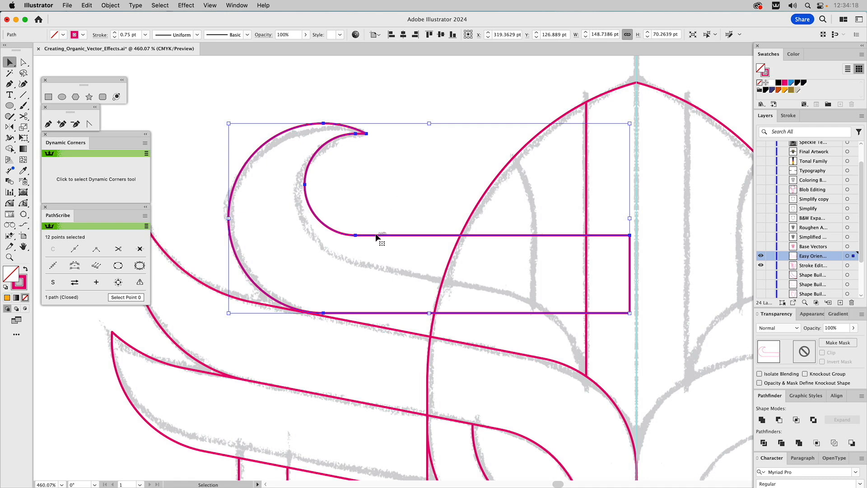
Move the curled upper wing shape so its bottom anchor snaps to the anchor on the upper edge of the wing below
drag(376, 236, 390, 165)
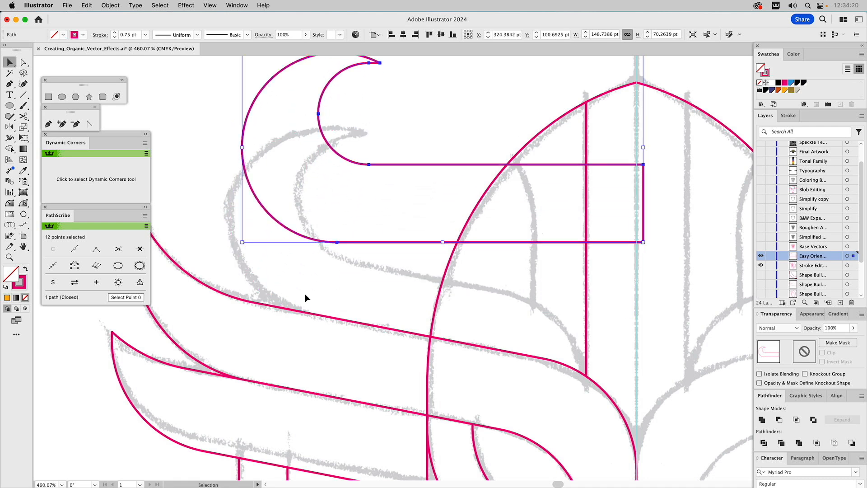
click(262, 306)
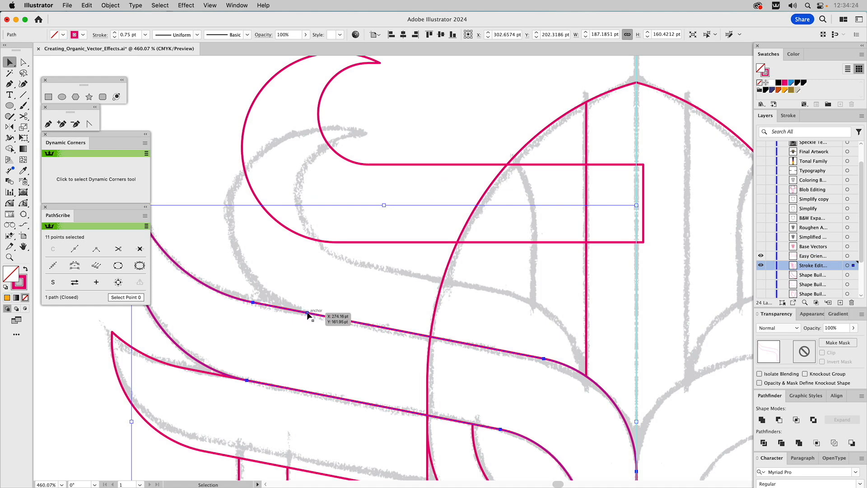
click(340, 244)
drag(337, 243, 308, 313)
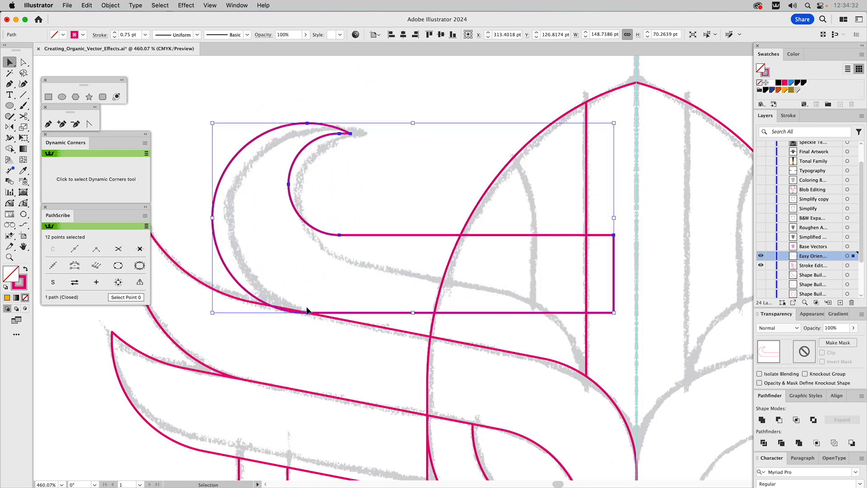
Rotate the curled wing about its snapped bottom anchor until its lower edge aligns with the sloping edge of the wing below
drag(13, 131, 38, 127)
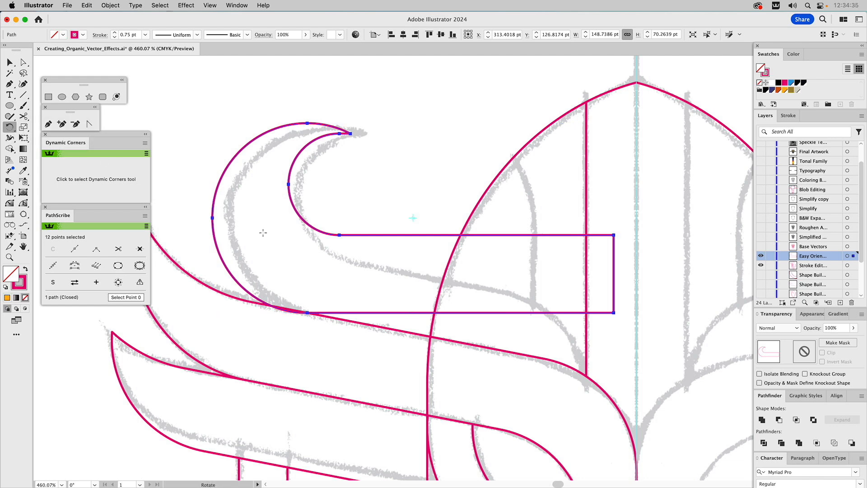
click(307, 312)
drag(516, 313, 511, 348)
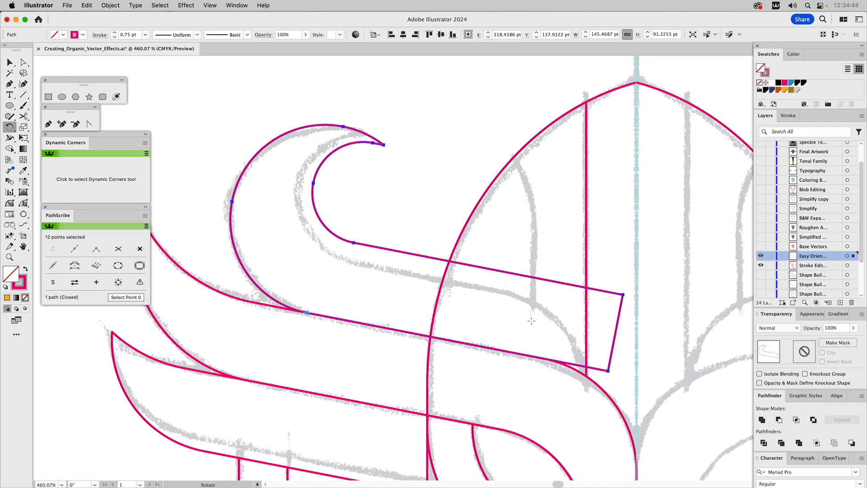
Isolate the curled wing, cut its path at the bottom anchor and lower-right corner, and delete the overlapping lower segment
drag(513, 266, 517, 198)
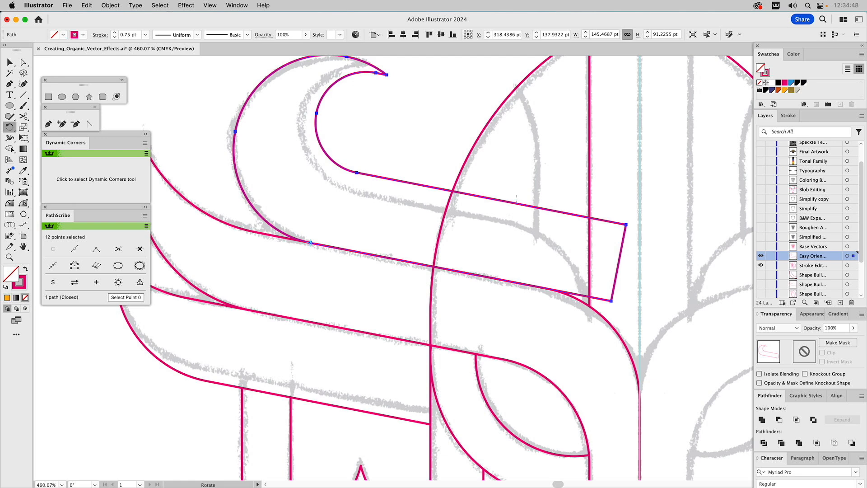
key(super)
double_click(334, 164)
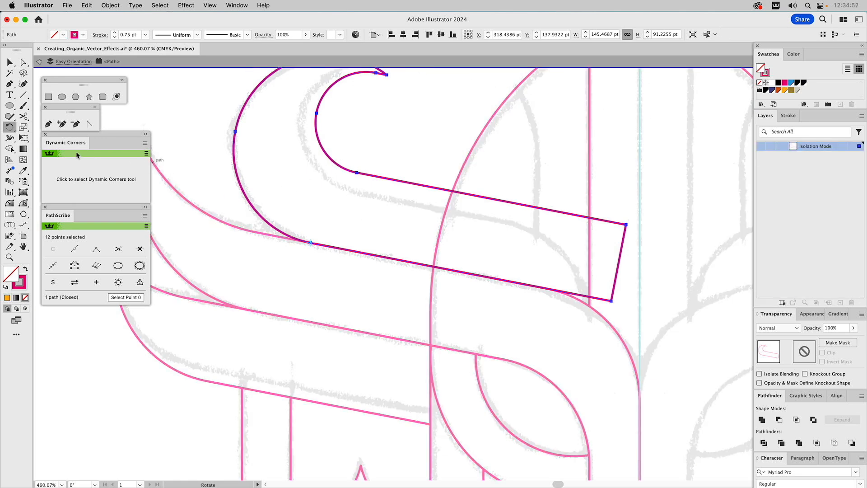
click(25, 117)
click(310, 242)
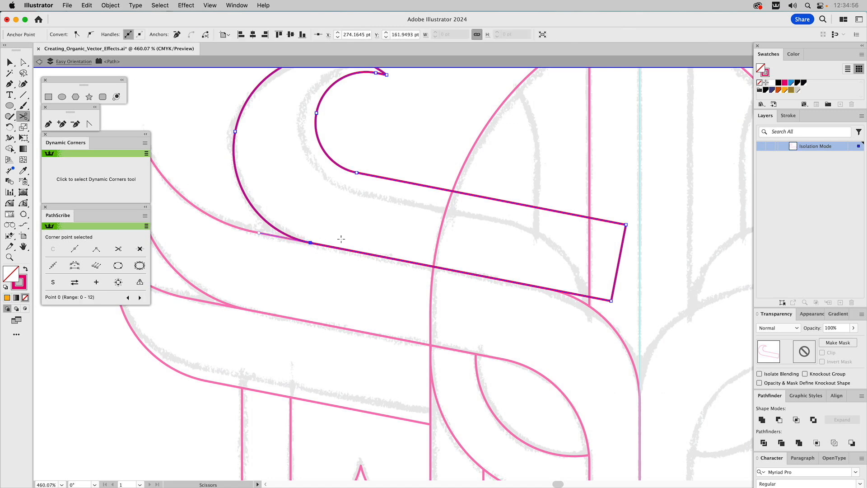
click(612, 301)
key(a)
click(631, 310)
click(605, 299)
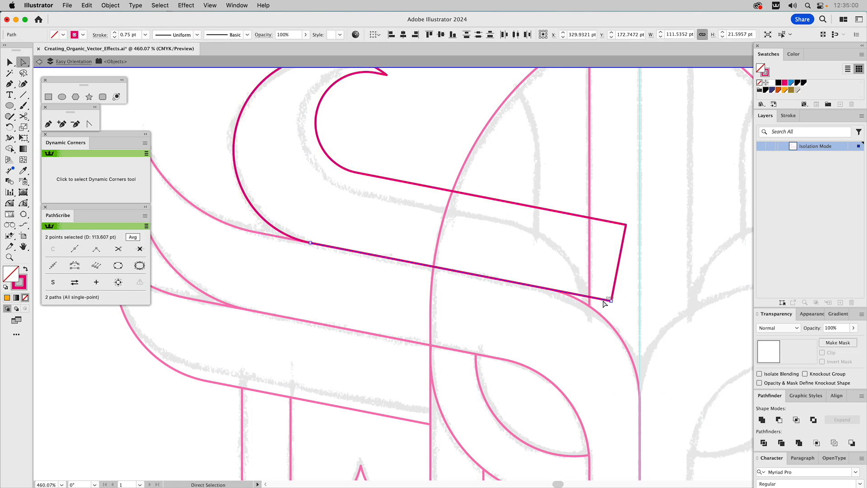
key(Delete)
double_click(632, 302)
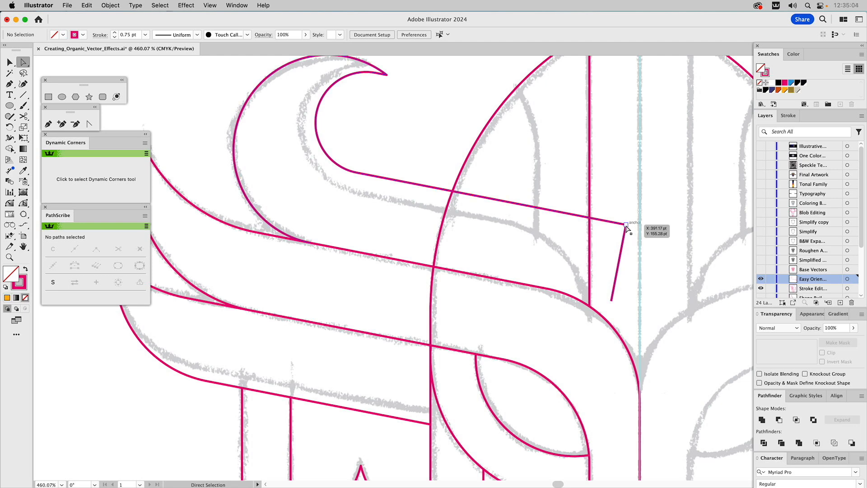
Snap the curled wing's two right-hand anchors to the vertical helmet line and round the upper corner to the maximum radius
drag(626, 224, 590, 218)
drag(613, 301, 590, 306)
click(591, 218)
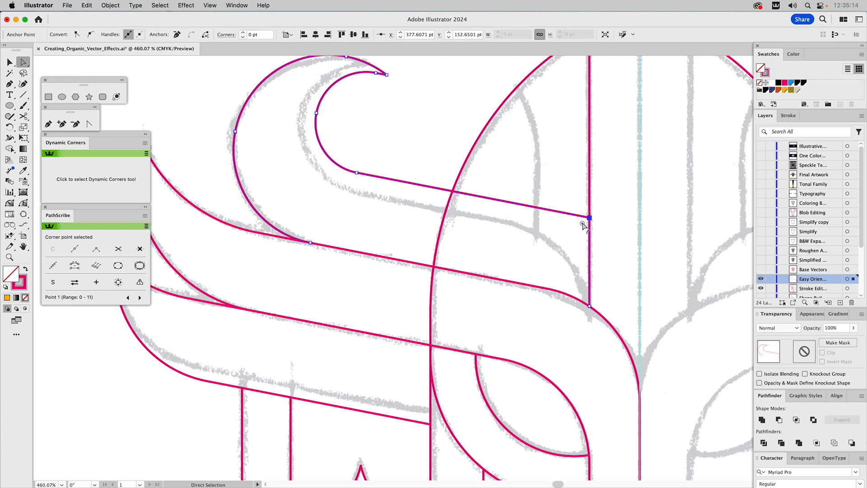
drag(583, 226, 480, 305)
key(v)
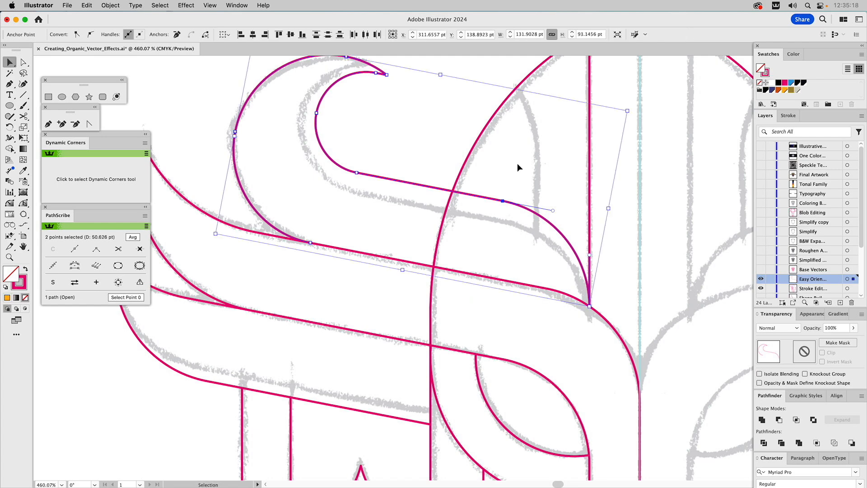
click(518, 165)
Select the left-half paths of the wings, eye, face, moustache and beard together, leaving out the stars and shield outlines
click(10, 257)
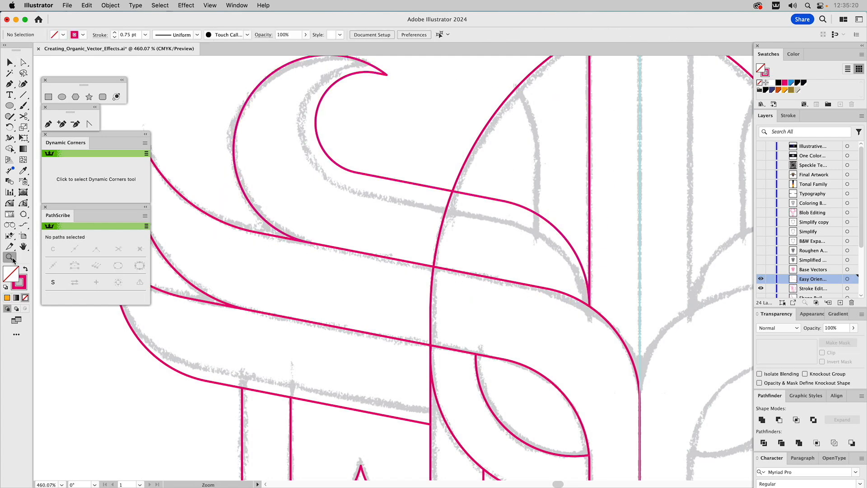
alt+click(513, 256)
alt+click(513, 257)
alt+click(478, 283)
scroll(465, 321, down, 5)
scroll(465, 320, left, 2)
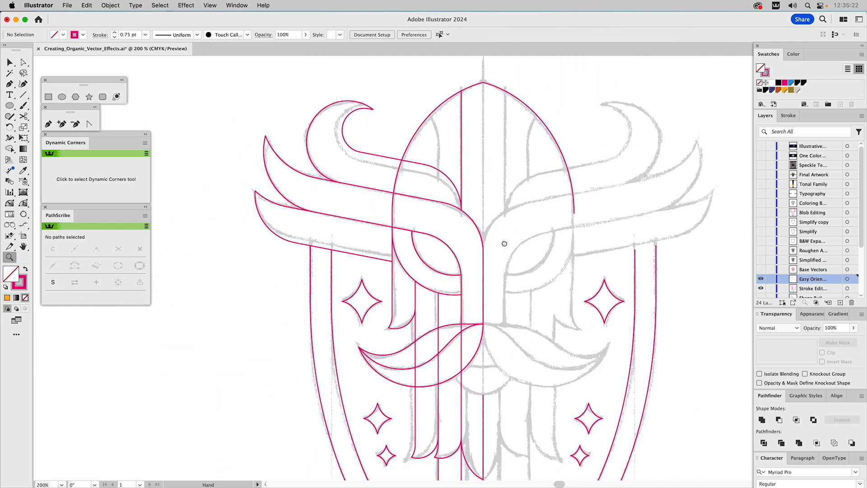
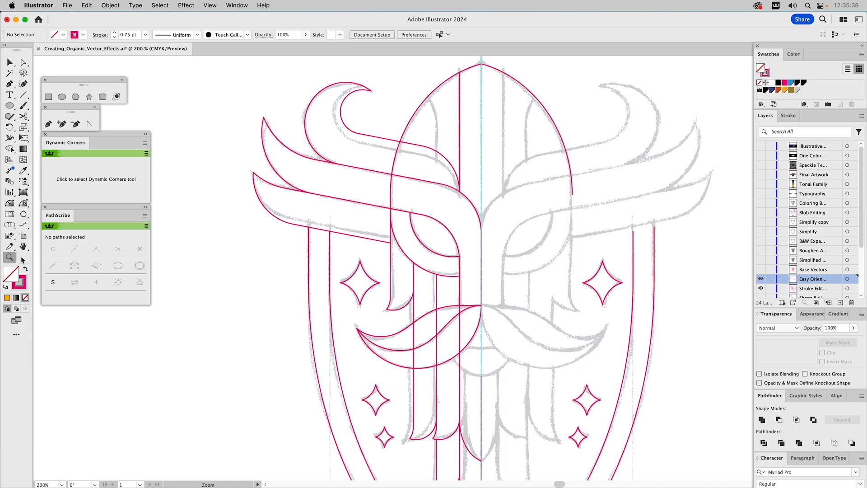
alt+click(439, 231)
drag(496, 254, 484, 180)
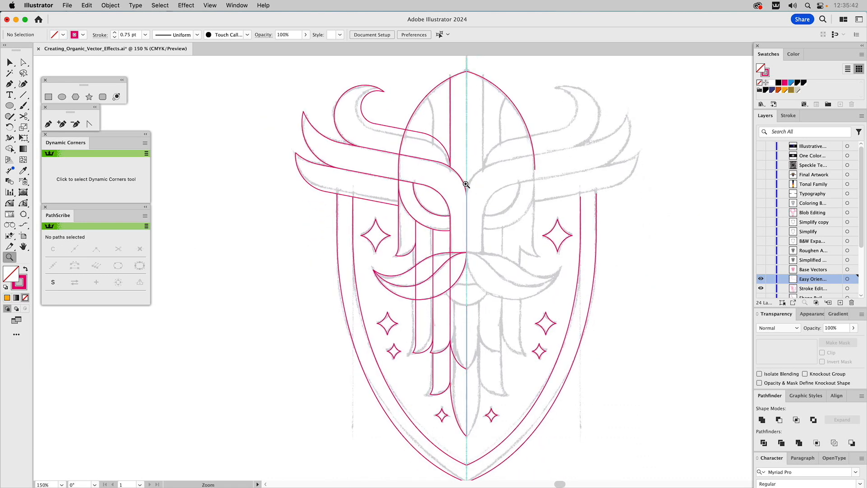
key(v)
drag(387, 107, 311, 175)
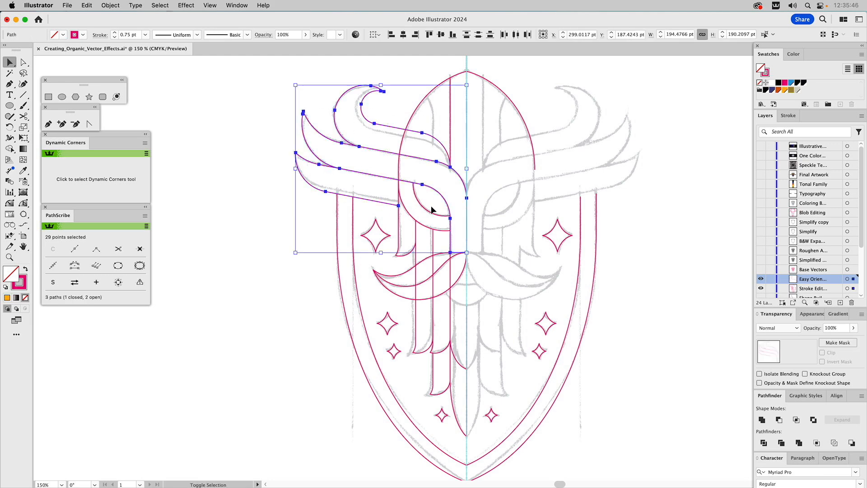
drag(438, 204, 406, 321)
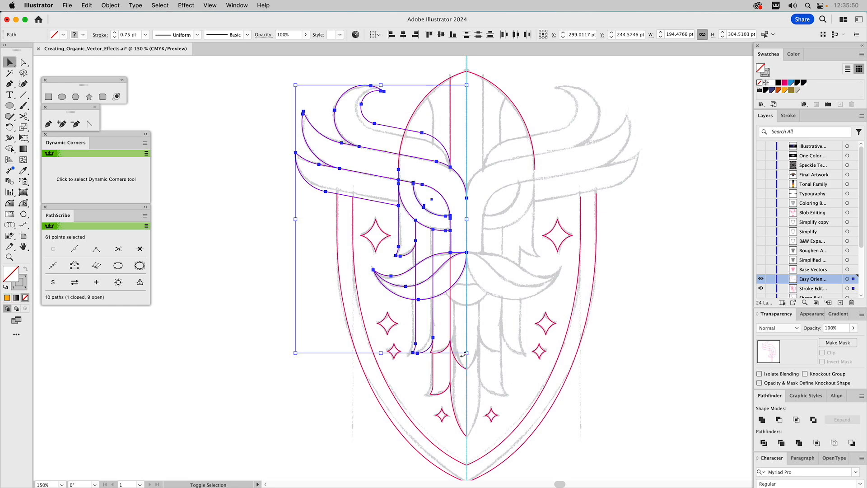
drag(459, 353, 445, 400)
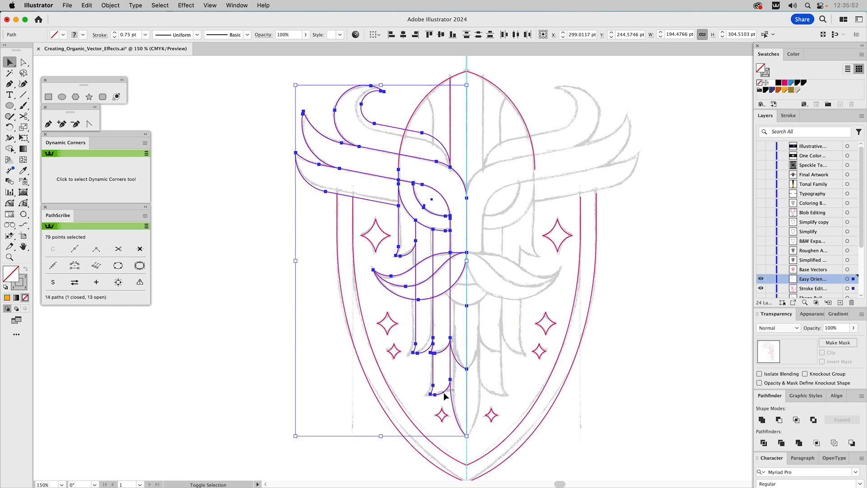
Add the straight helmet line to the selected left-half paths, reflect a copy across the vertical centre guide, and deselect everything
shift+click(451, 102)
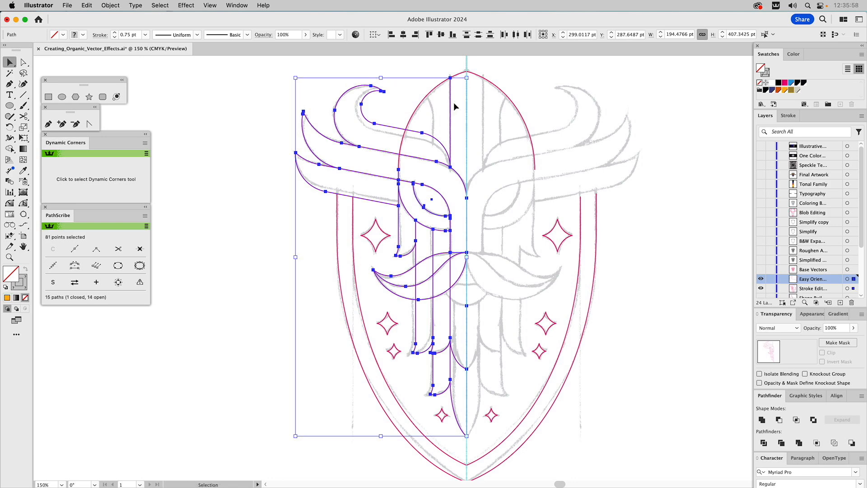
click(11, 129)
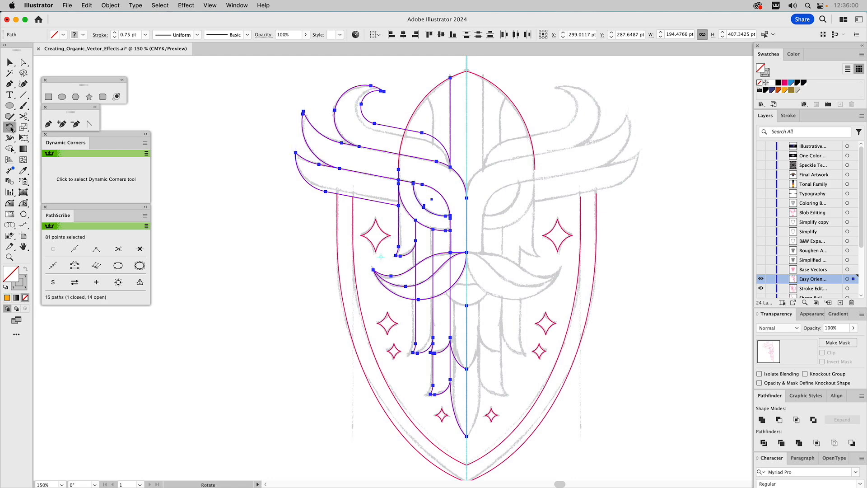
drag(11, 129, 54, 139)
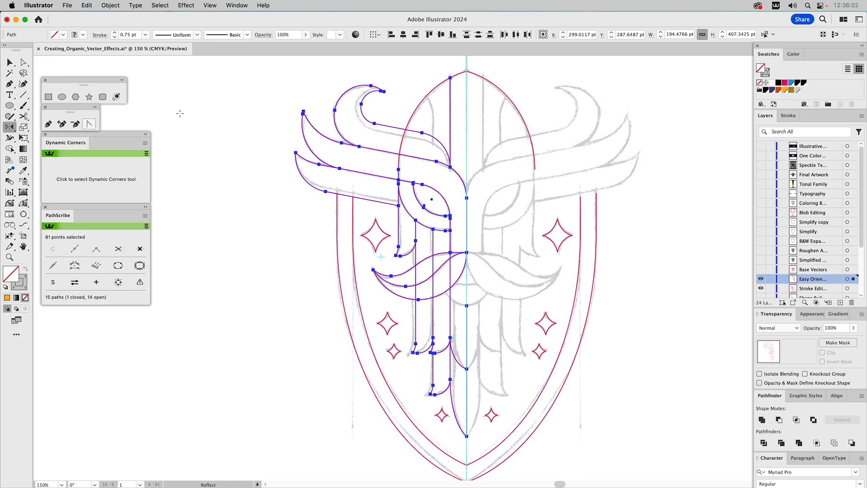
click(466, 72)
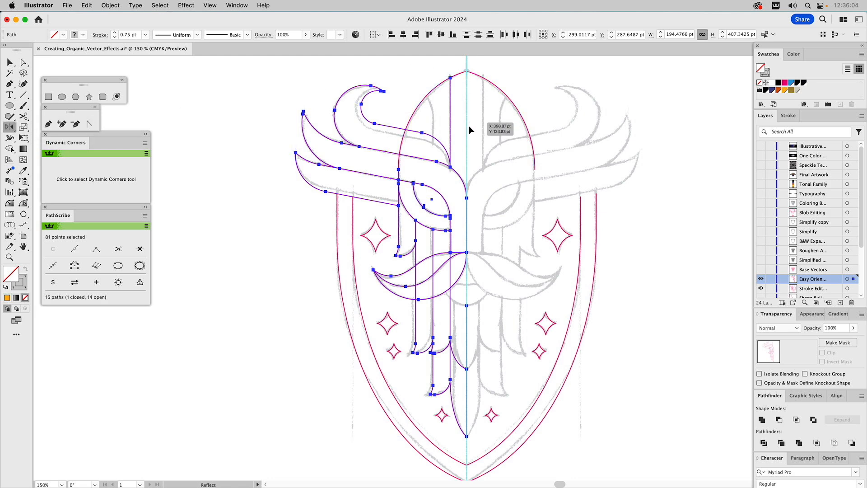
alt+shift+click(471, 141)
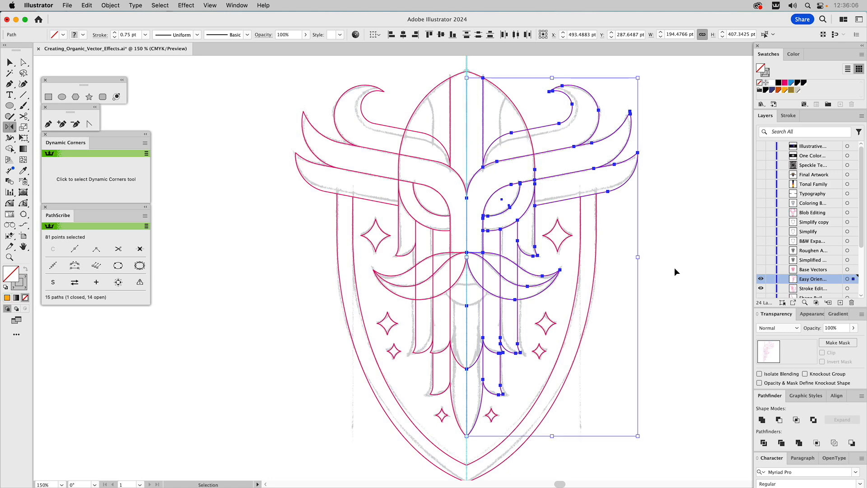
key(super+shift+a)
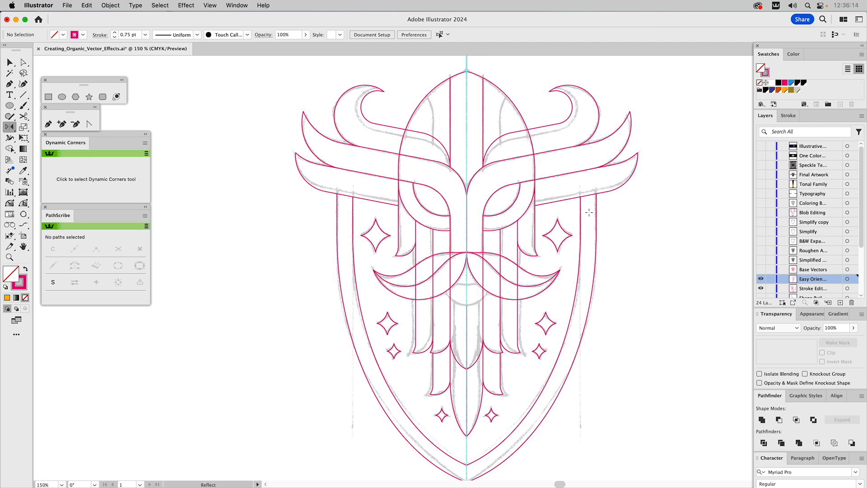
Show the Base Vectors layer, hide the "Easy Orien..." and "Stroke Edit..." layers, and make Base Vectors the active layer
click(761, 270)
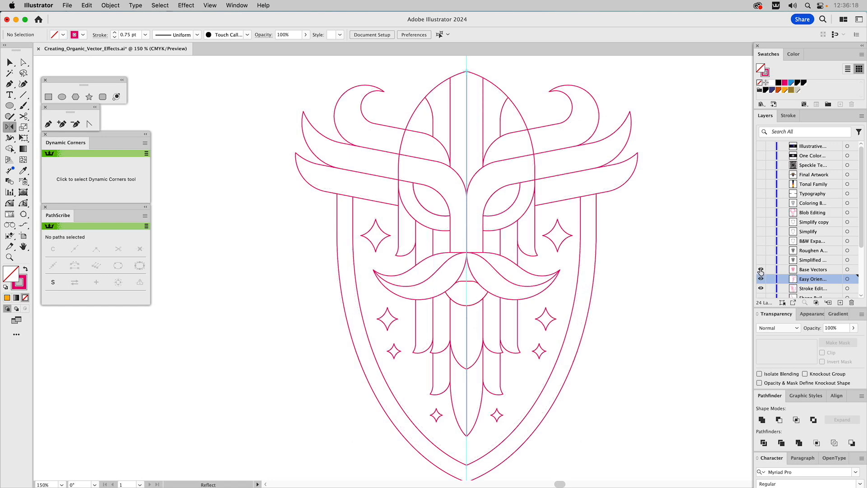
scroll(791, 278, down, 3)
click(761, 241)
click(761, 250)
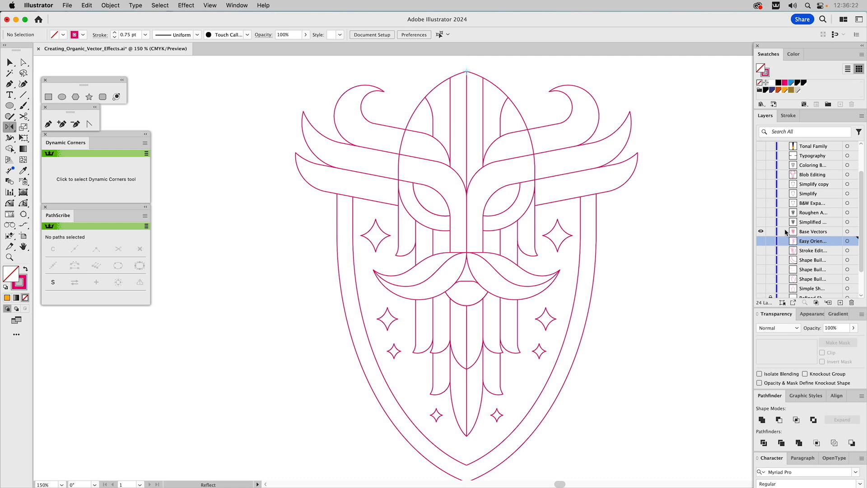
click(804, 232)
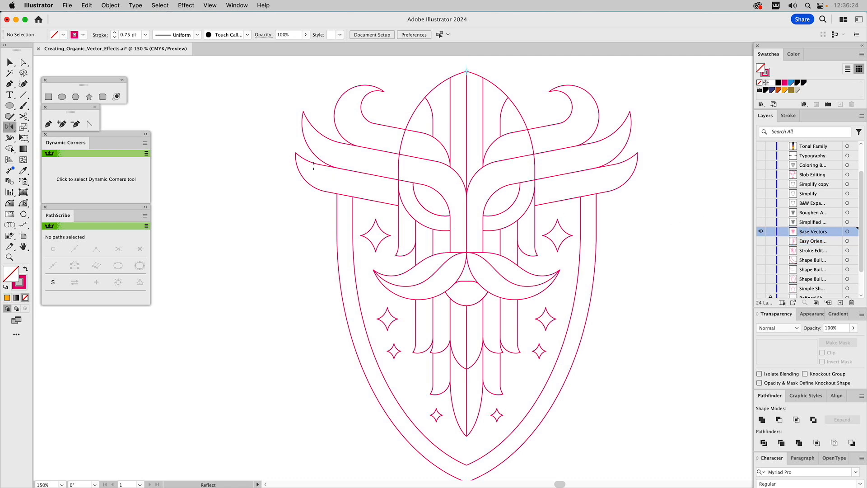
Select the entire Viking shield artwork on the Base Vectors layer and colour its strokes black
key(super+0)
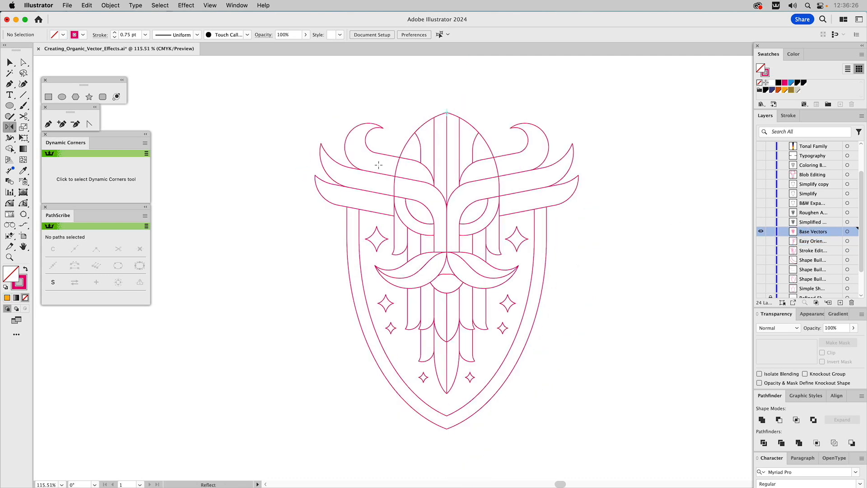
key(v)
drag(290, 90, 615, 418)
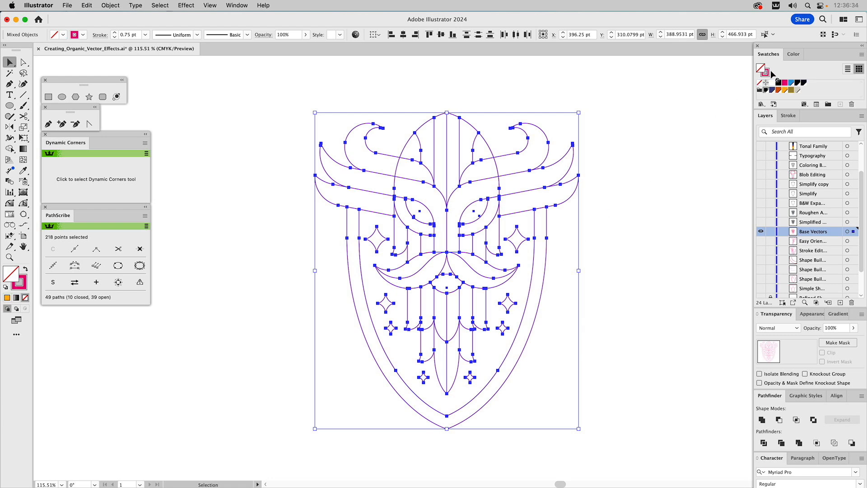
click(778, 83)
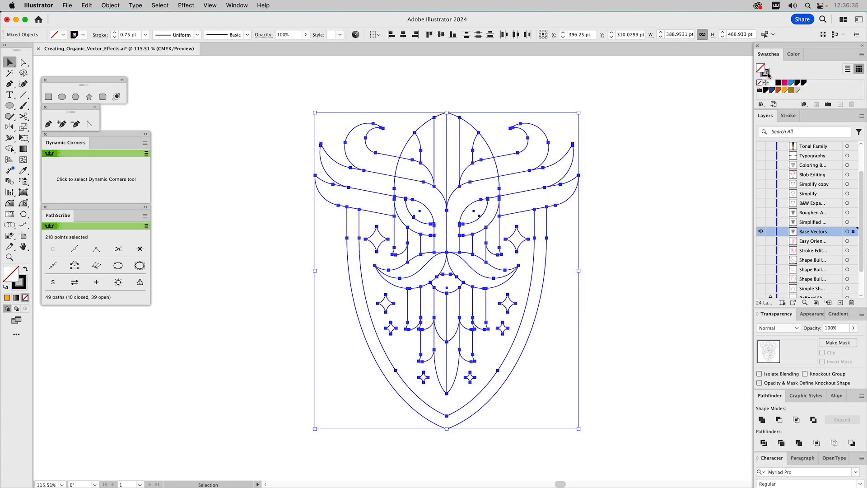
Set the stroke weight of all the selected Viking shield paths to 6 pt and deselect them
click(789, 116)
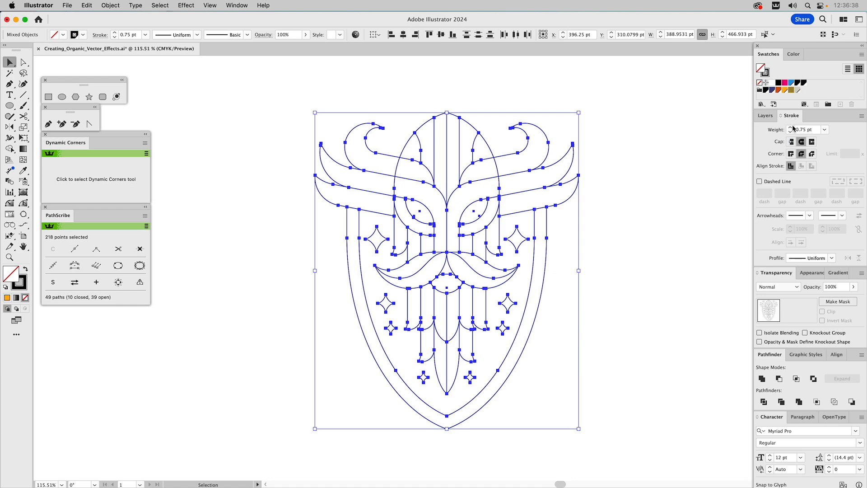
click(799, 129)
text(8)
key(Return)
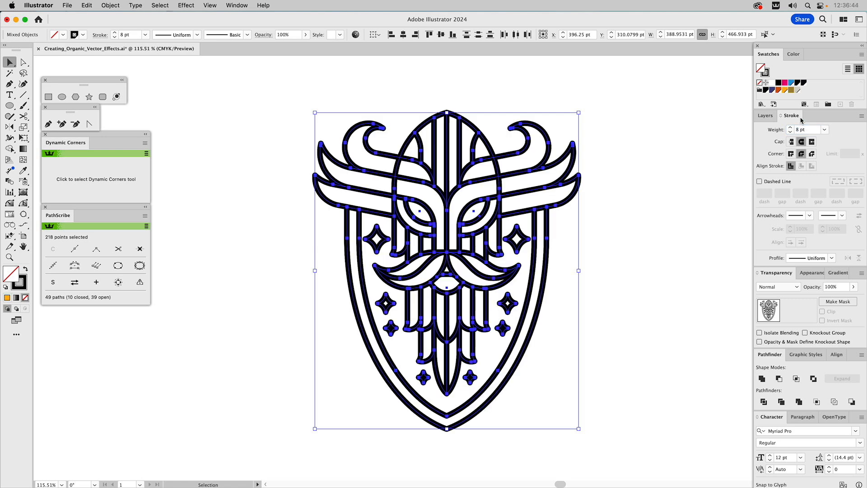
click(791, 132)
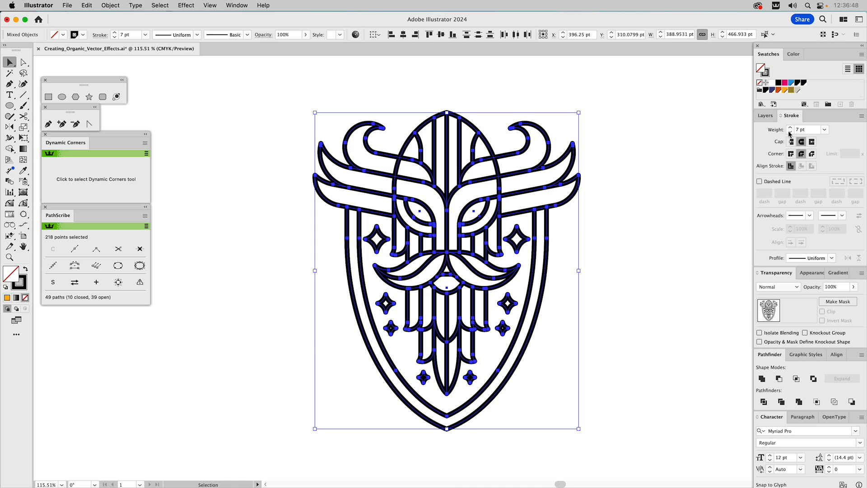
click(790, 132)
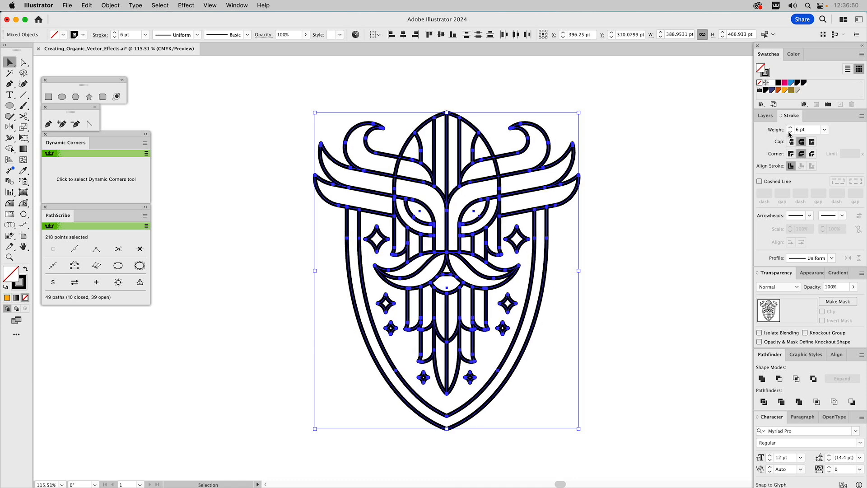
click(652, 238)
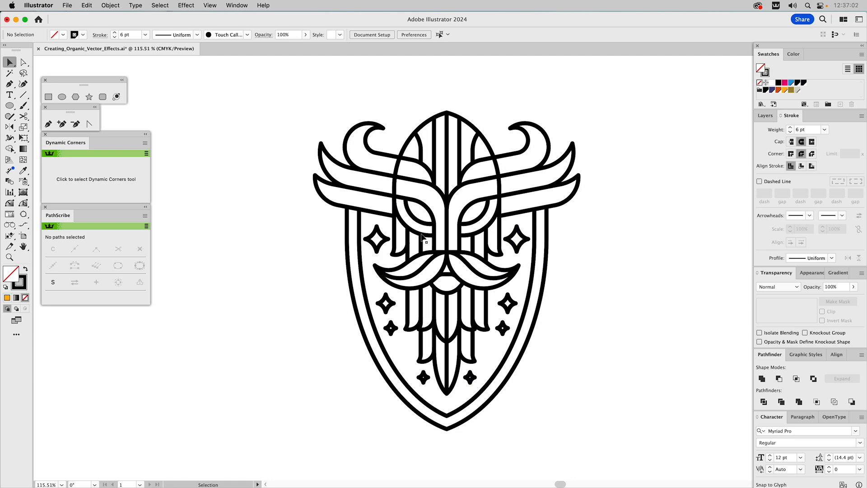
Show the "Simplified ..." layer in the layer list and hide the Base Vectors layer
click(765, 115)
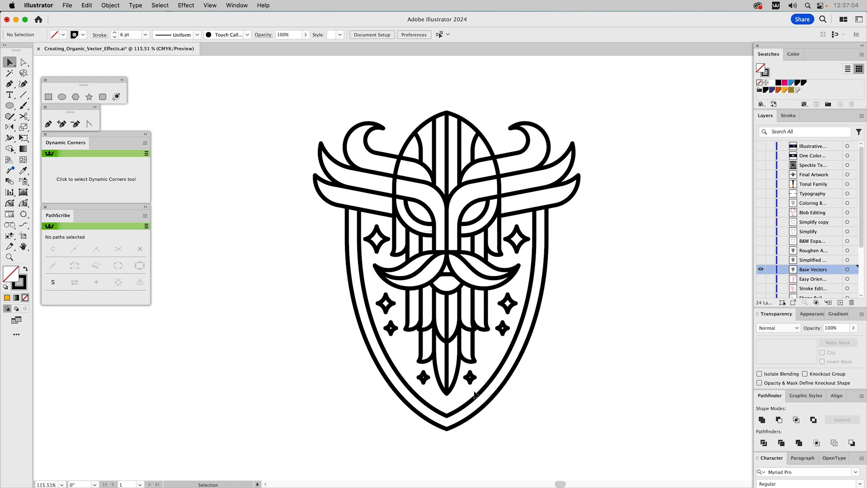
click(761, 261)
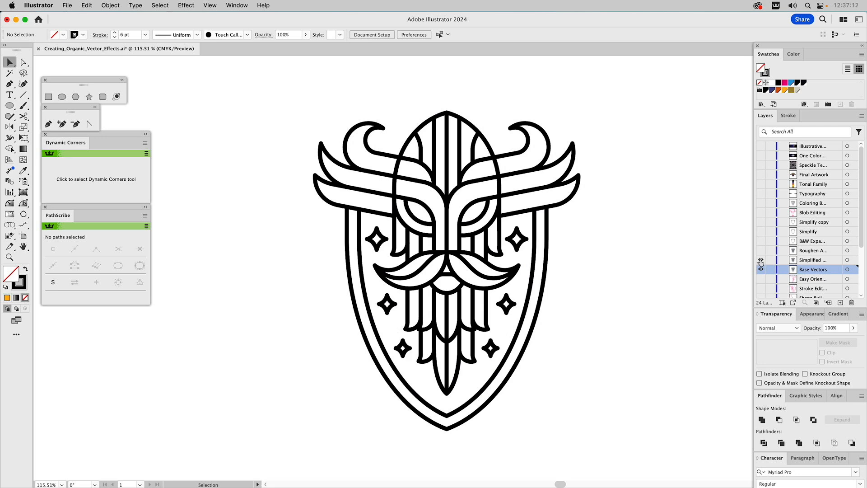
click(761, 269)
Examine the simplified artwork's paths in Outline view and return to Preview view
key(a)
key(super+y)
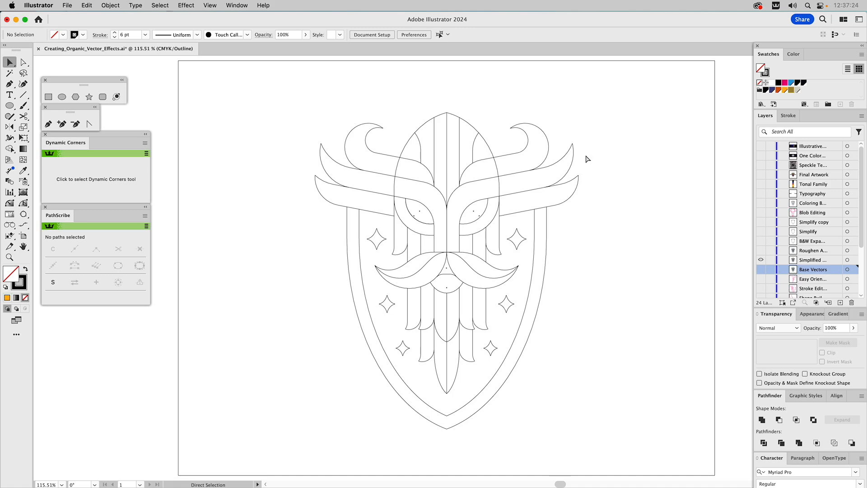
key(super+y)
key(v)
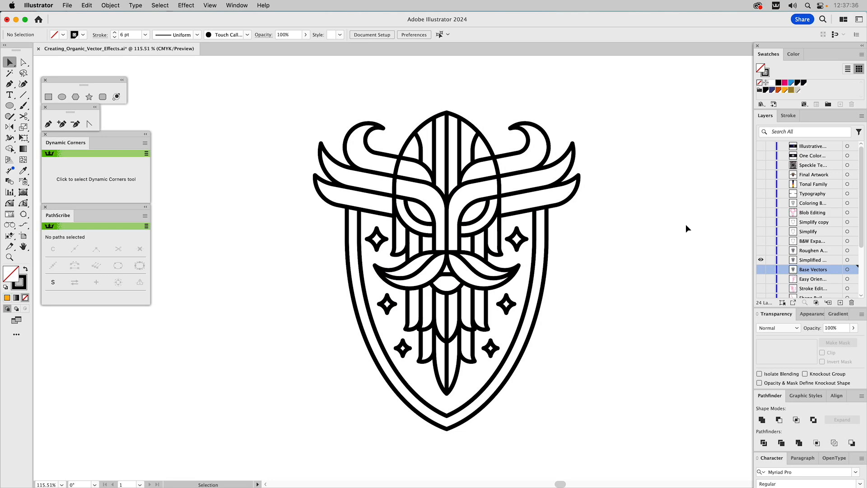
Switch visibility to the "Roughen A..." layer, make it active, and select all of its Viking shield artwork
click(760, 250)
click(804, 252)
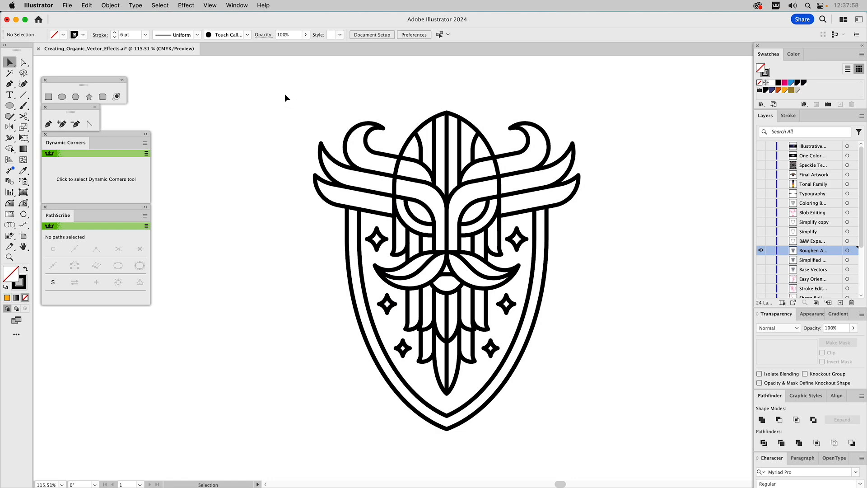
drag(281, 93, 643, 455)
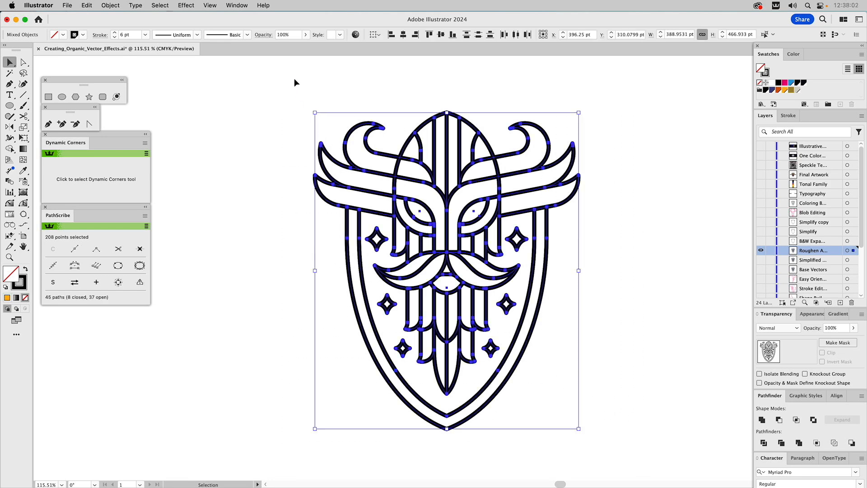
Start a Roughen effect on the selected artwork with an absolute size of 1.25 pt and smooth points
click(190, 5)
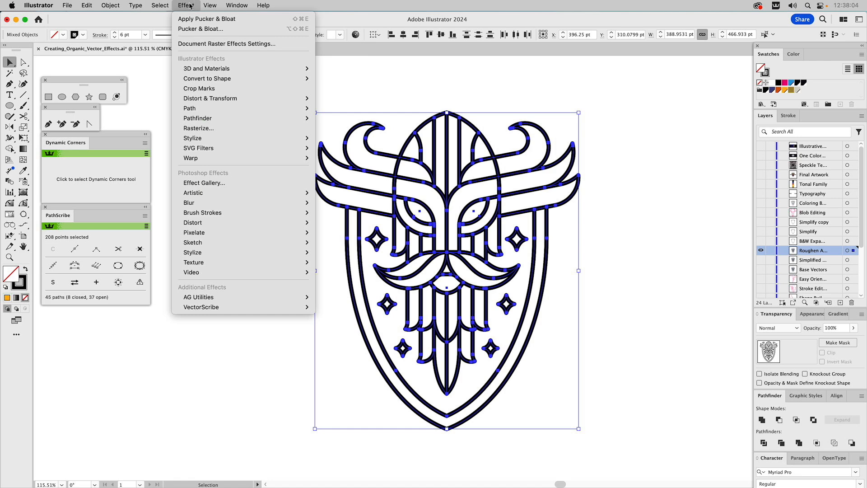
mouse_move(207, 99)
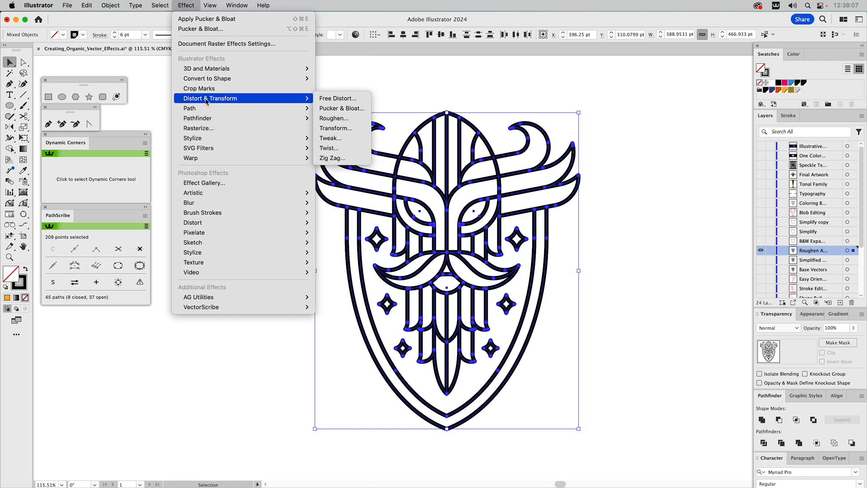
click(334, 119)
drag(590, 225, 629, 229)
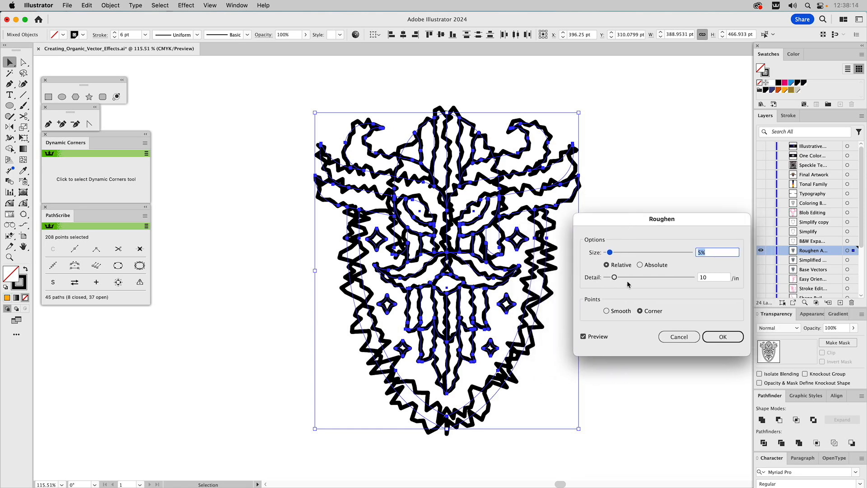
click(640, 266)
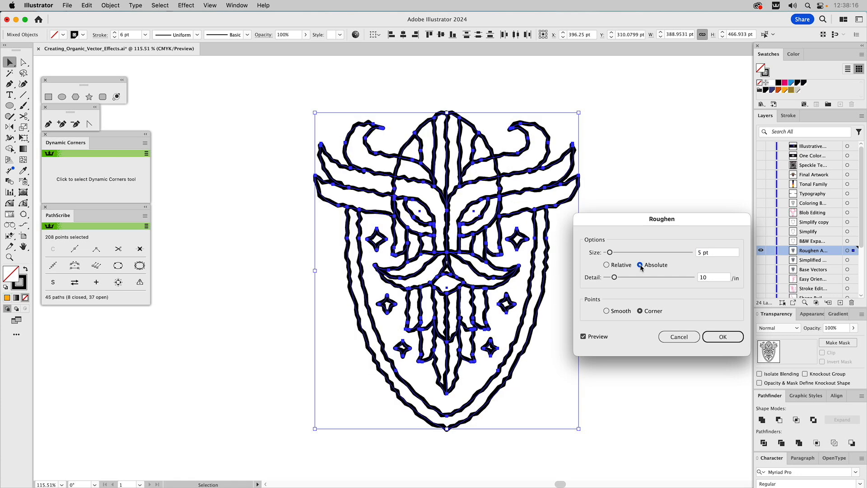
click(607, 311)
double_click(695, 253)
text(1.25)
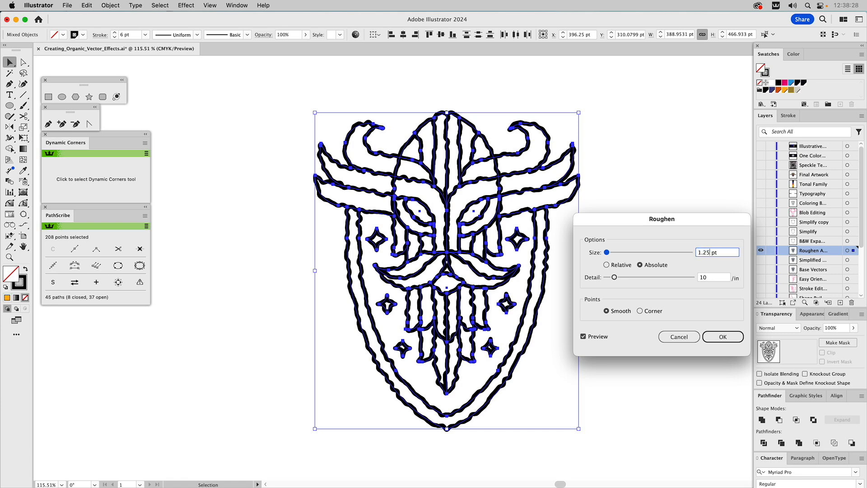
Set the Roughen detail to 25 per inch, compare the preview on and off, apply the effect, and deselect the artwork
click(713, 275)
drag(712, 276, 699, 277)
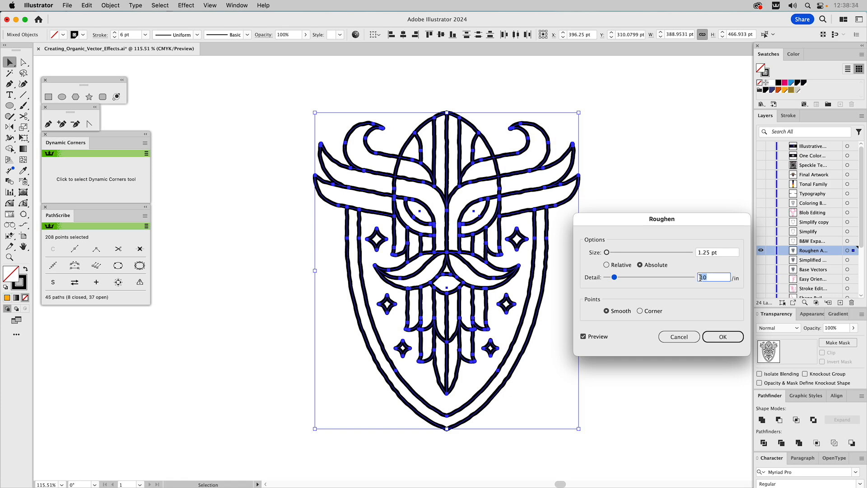
text(25)
click(720, 254)
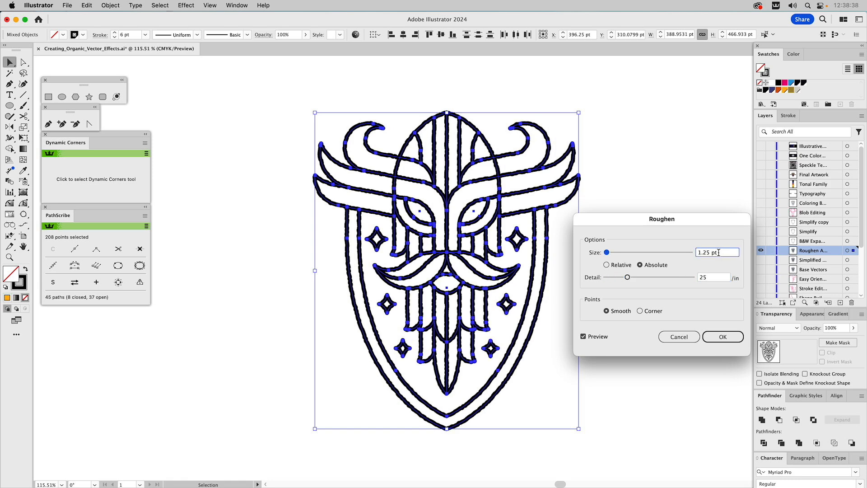
click(605, 337)
click(605, 337)
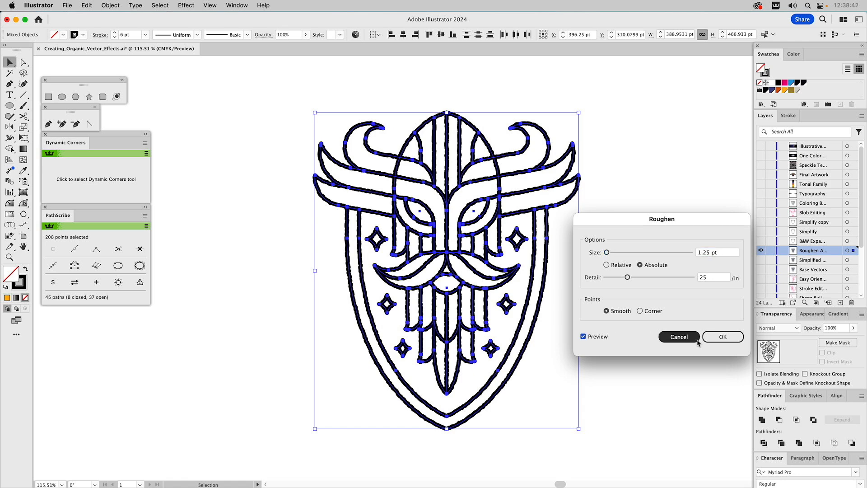
click(722, 337)
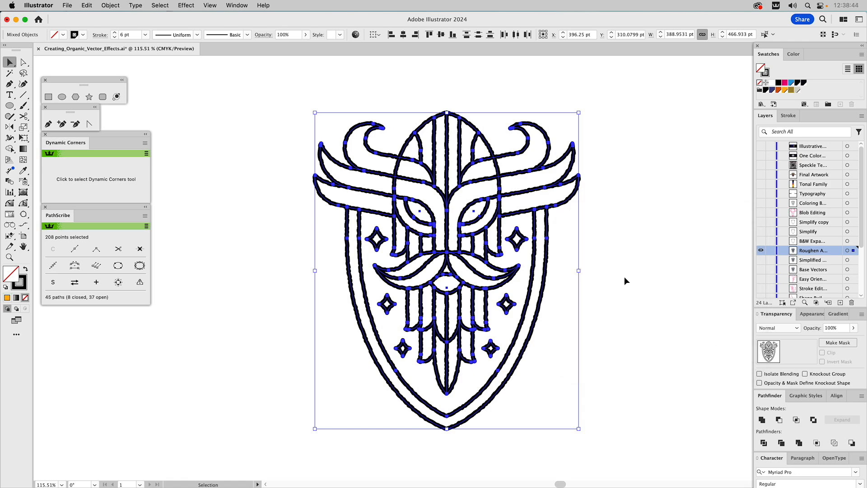
click(624, 276)
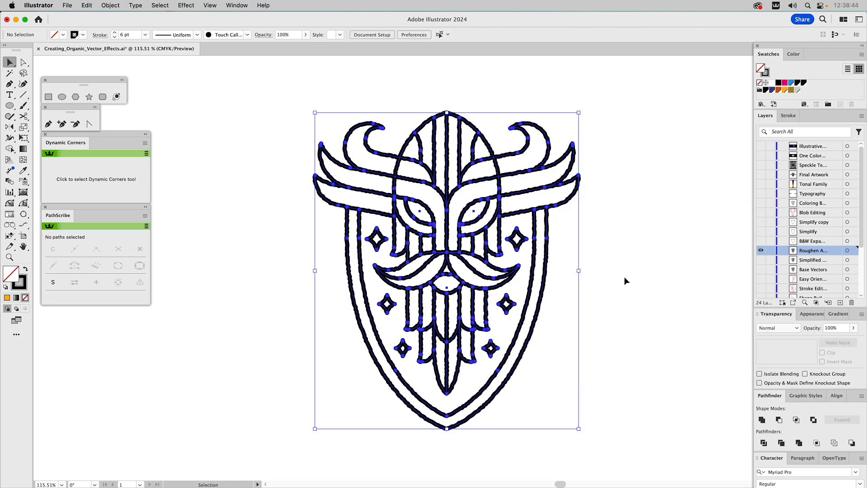
Show the "Simplified ..." layer along with the roughened one and examine their paths in Outline view
click(761, 259)
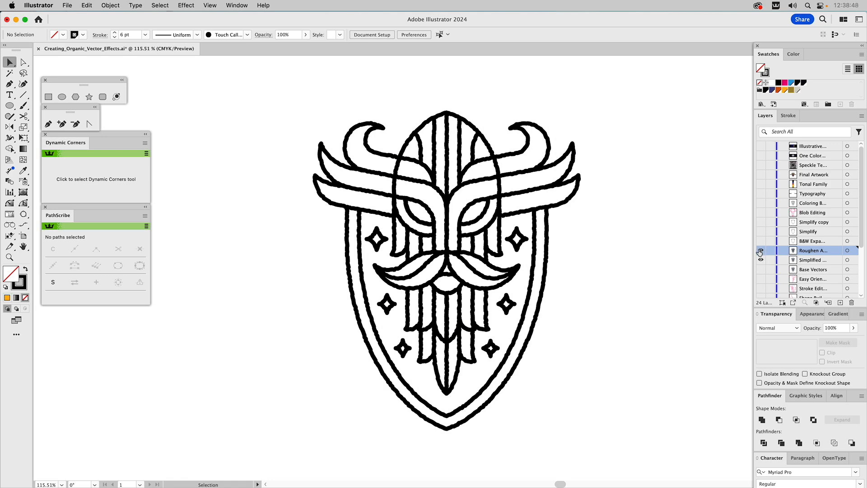
key(a)
key(super+y)
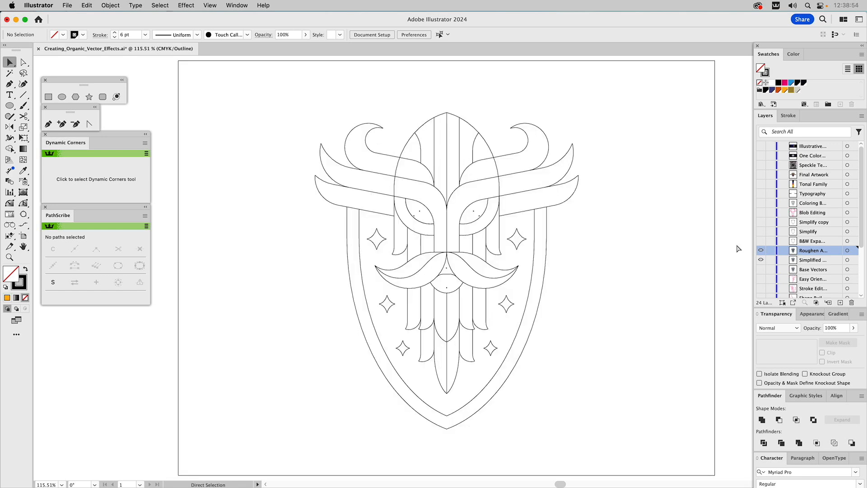
Back in Preview, select the right upper wing's path, turn its Roughen effect off and on for comparison, and deselect it
key(super+y)
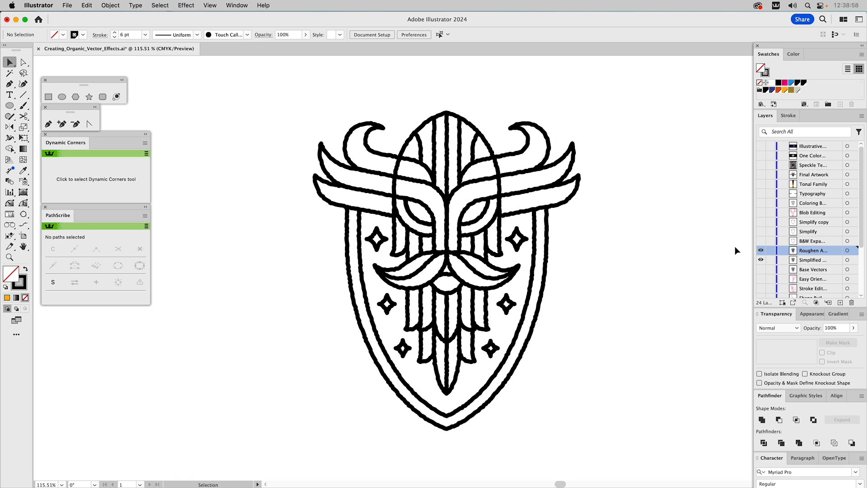
click(574, 169)
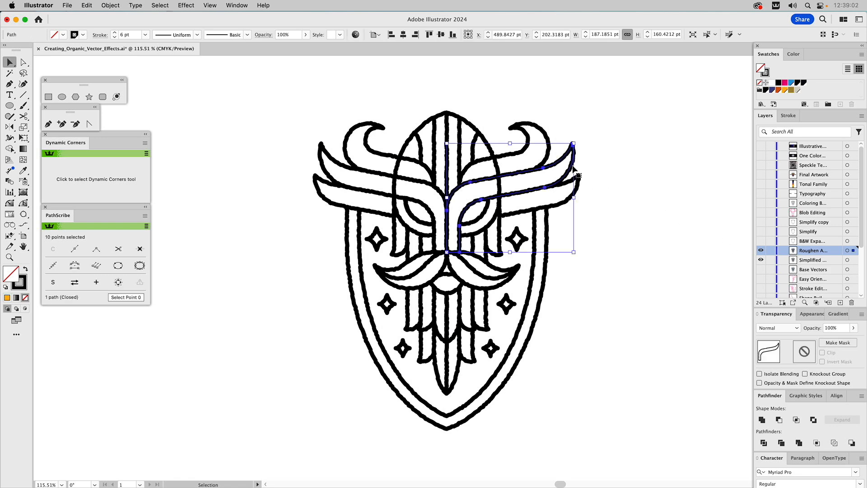
click(815, 315)
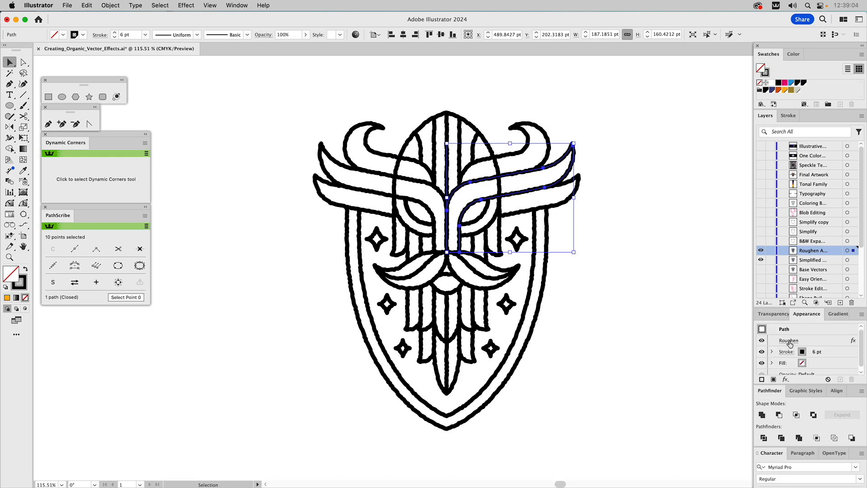
click(761, 341)
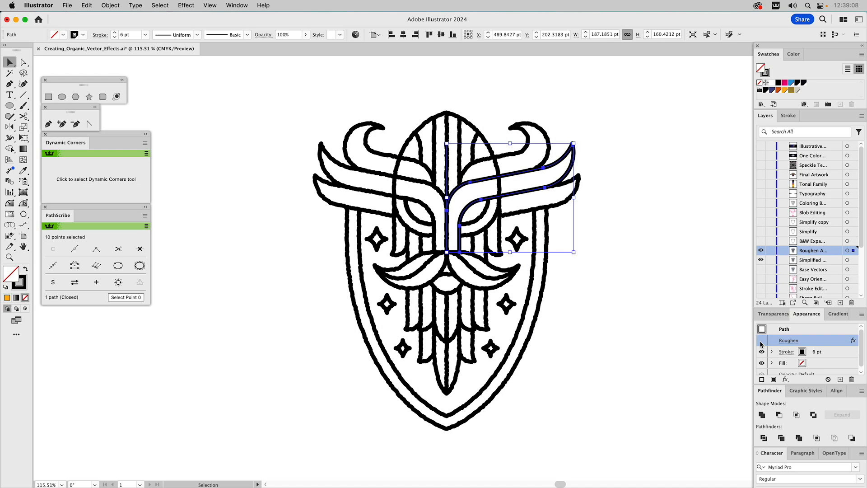
click(762, 341)
click(669, 240)
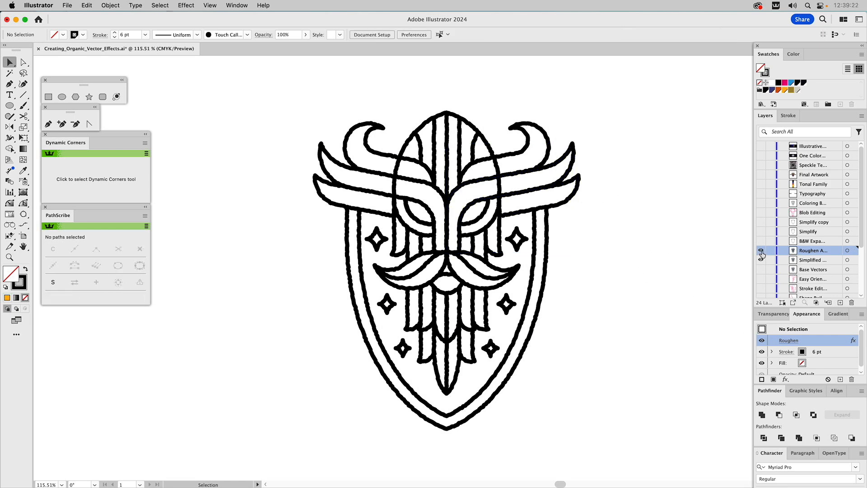
Compare the "Roughen A..." layer with the "Simplified ..." one, leaving only the roughened layer visible
click(761, 252)
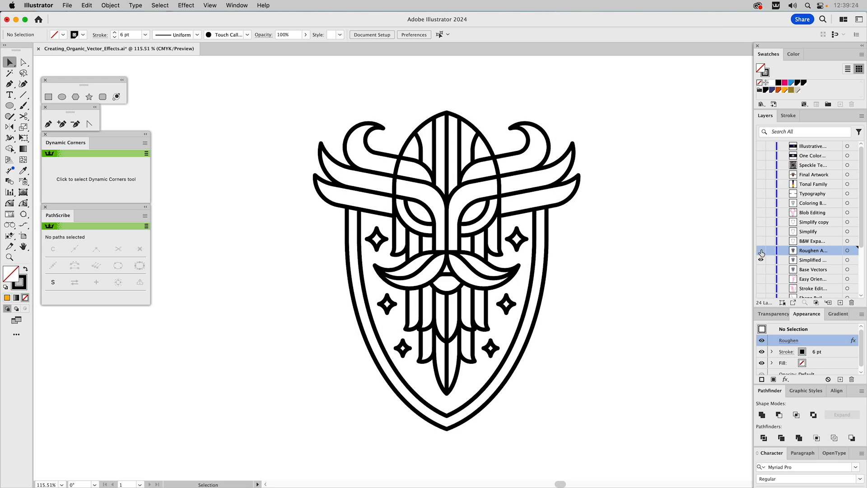
click(761, 251)
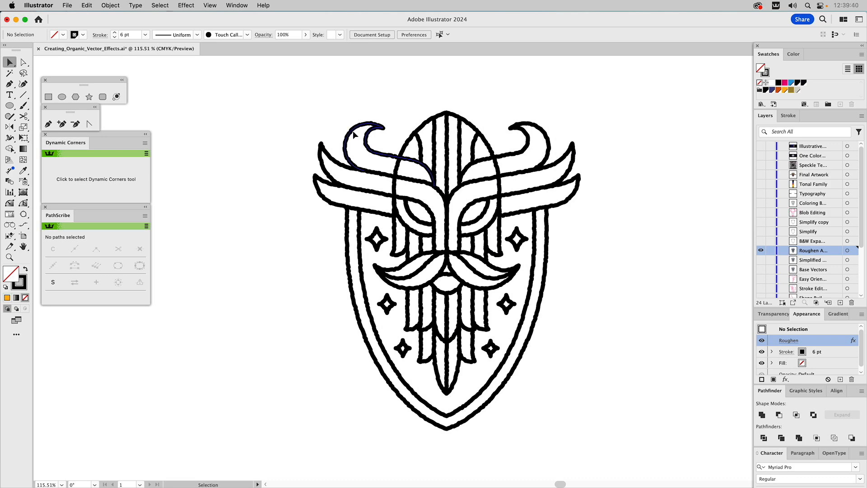
Expand the appearance of all the roughened artwork and examine the resulting paths in Outline view
drag(297, 99, 620, 438)
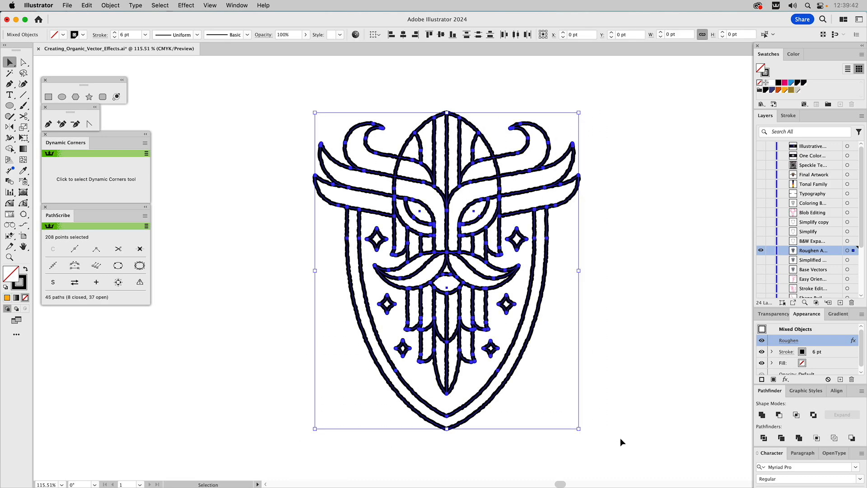
click(111, 6)
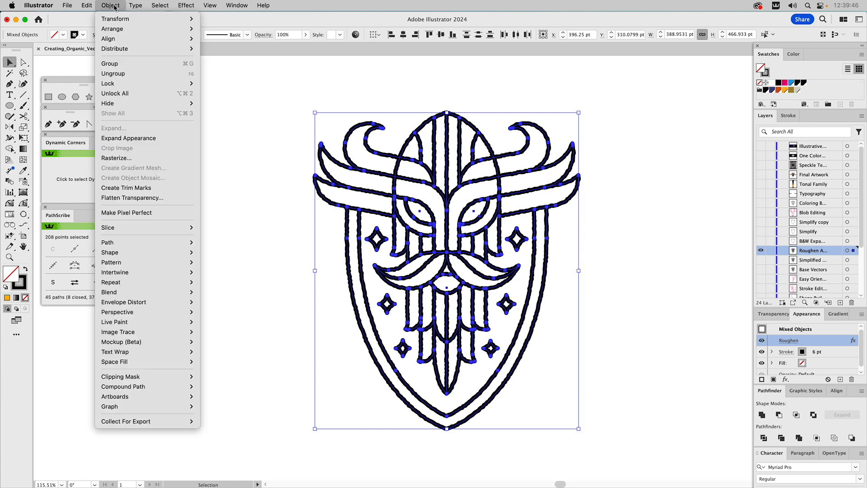
click(117, 138)
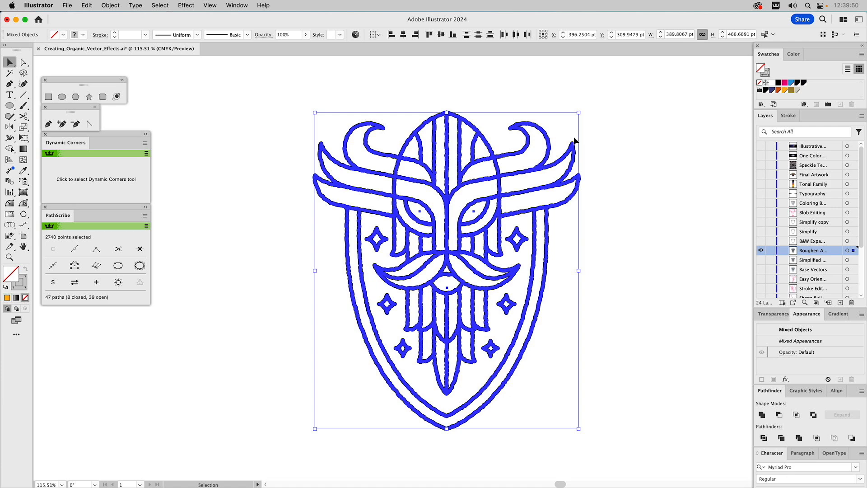
click(651, 180)
key(super+y)
key(super+y)
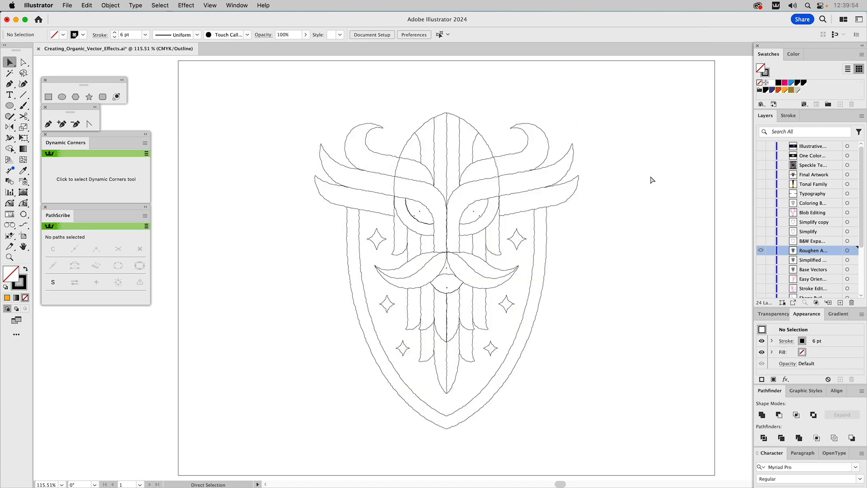
Select the right horn to inspect its expanded path, undo the appearance expansion of the artwork, and deselect everything
click(522, 151)
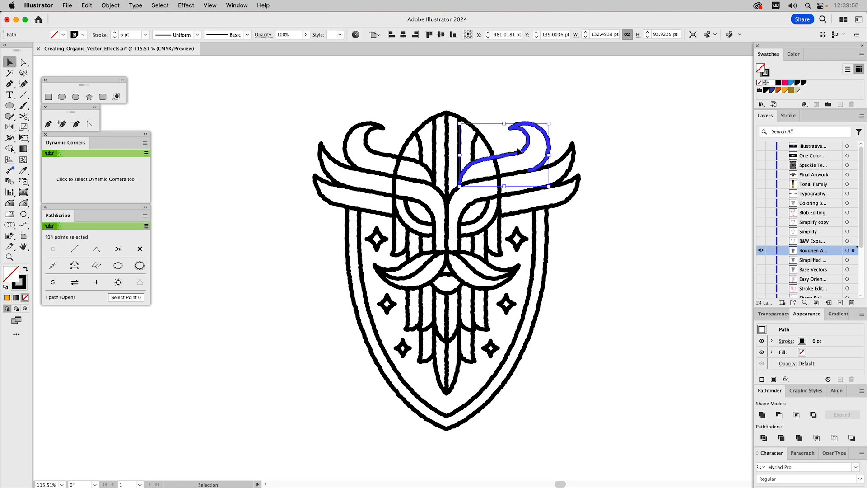
key(super+a)
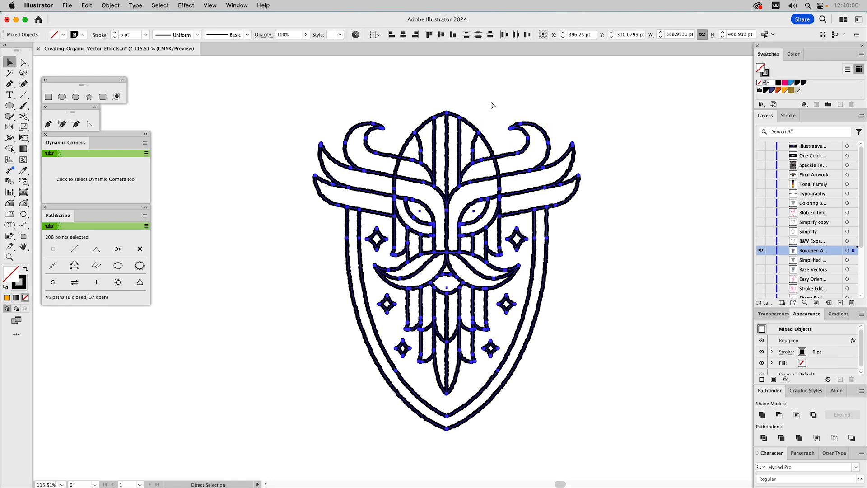
click(384, 105)
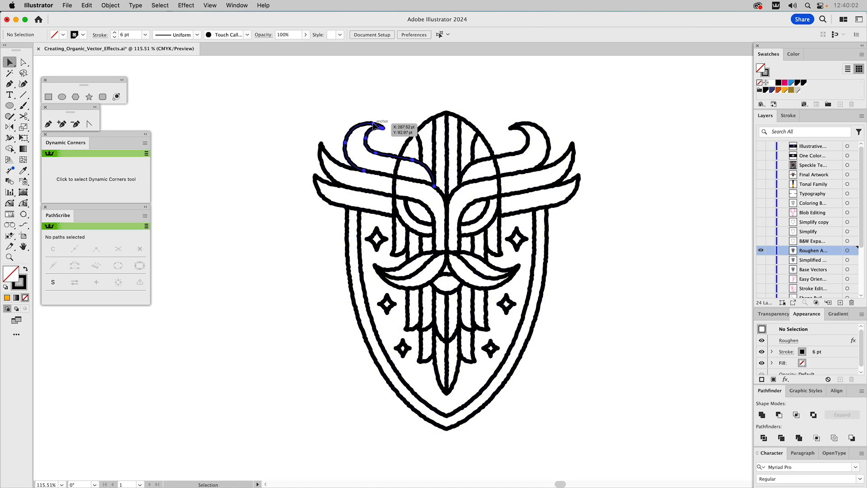
Expand the left horn's appearance, convert it to outlined shapes by expanding its fill and stroke, and inspect the result
click(376, 130)
click(110, 6)
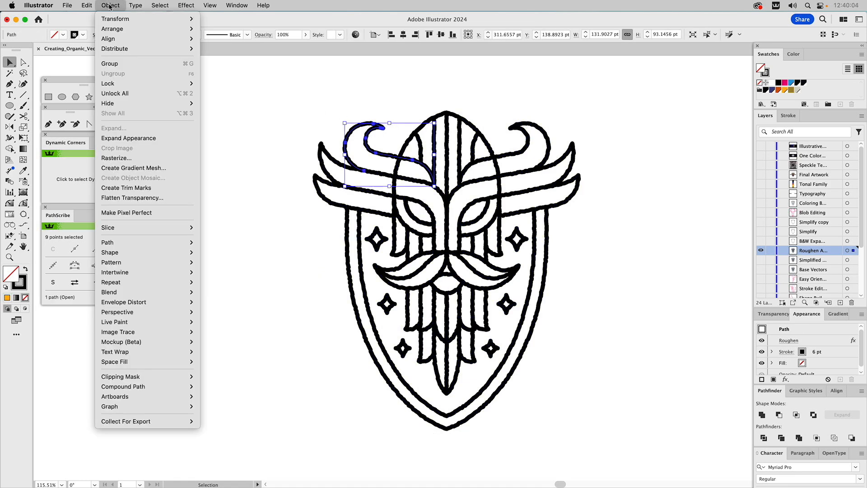
click(117, 138)
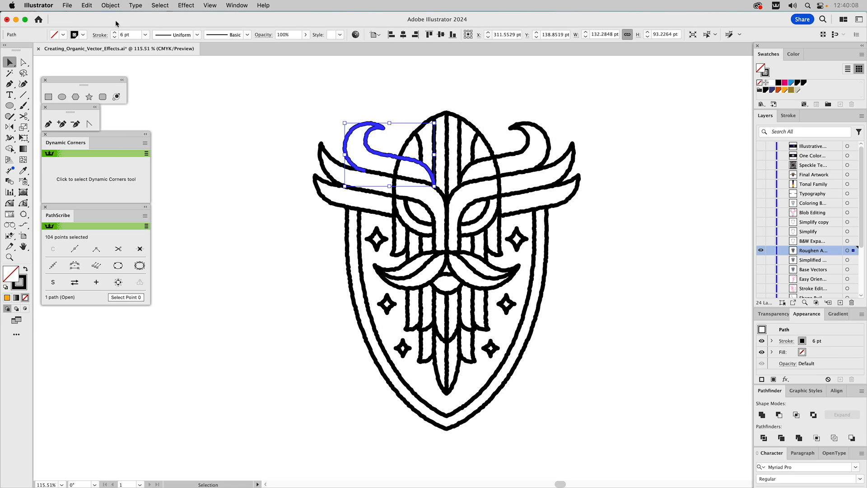
click(100, 5)
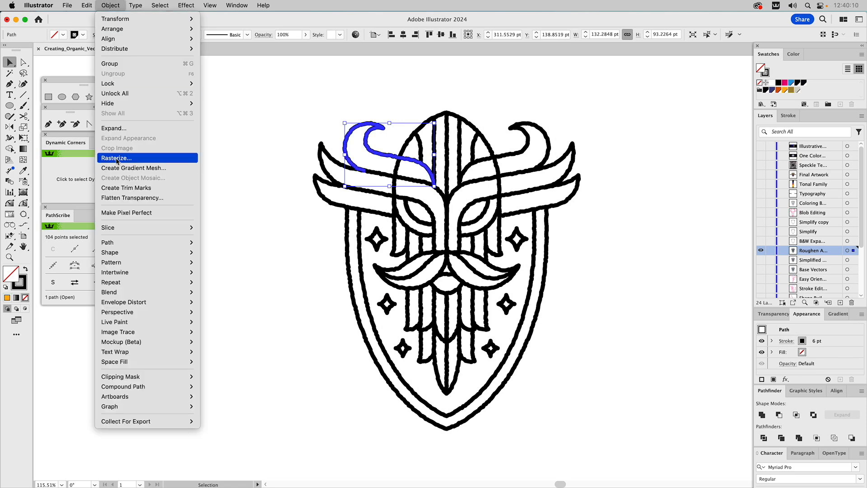
click(111, 129)
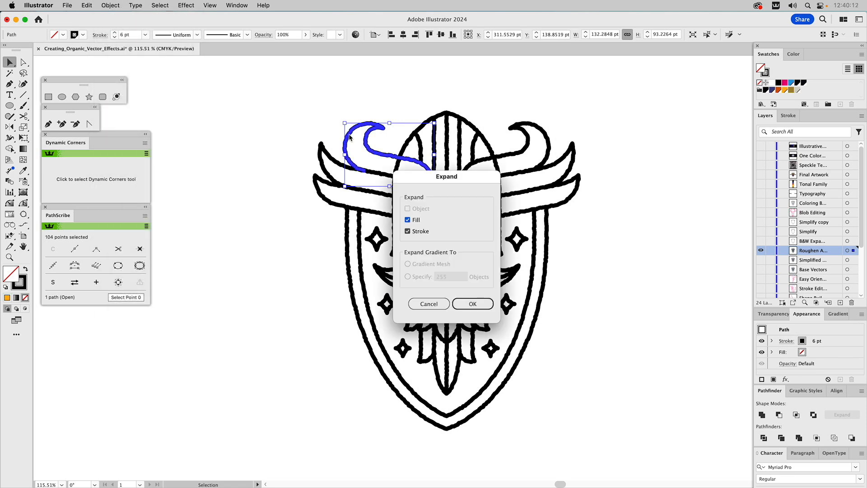
click(473, 304)
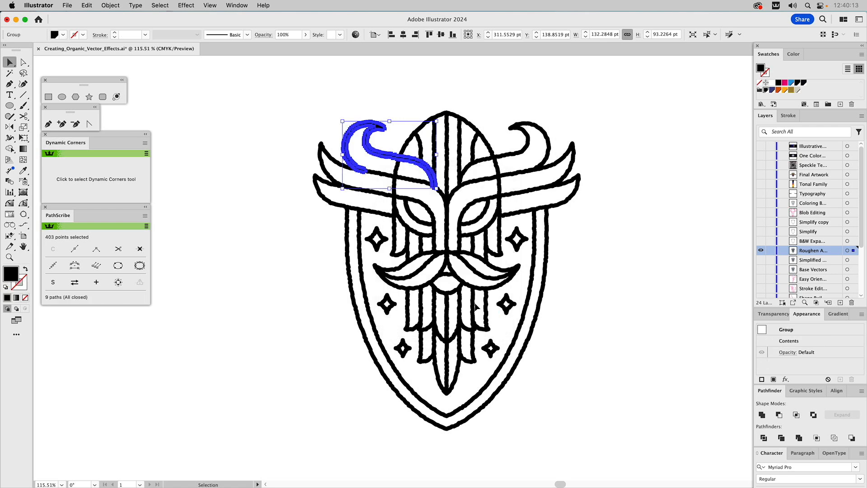
click(392, 101)
click(384, 127)
Select all remaining artwork except the left horn, expand its appearance, and expand its fill and stroke
drag(304, 89, 653, 441)
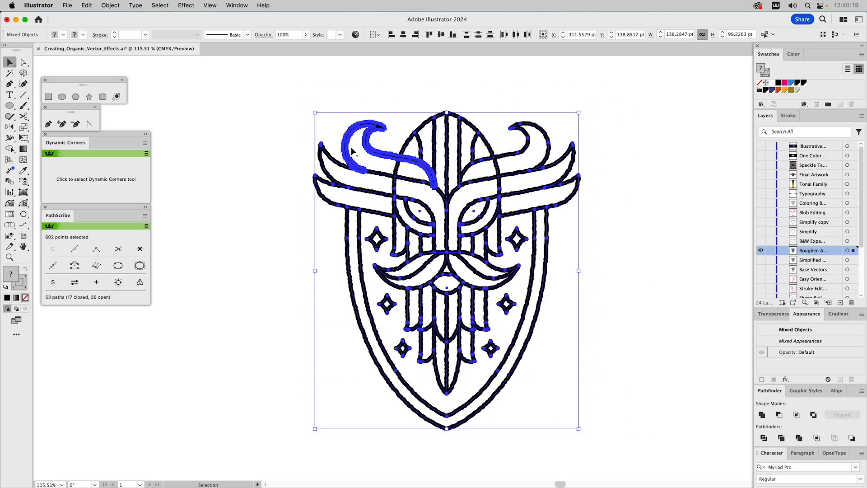
shift+click(377, 126)
click(111, 5)
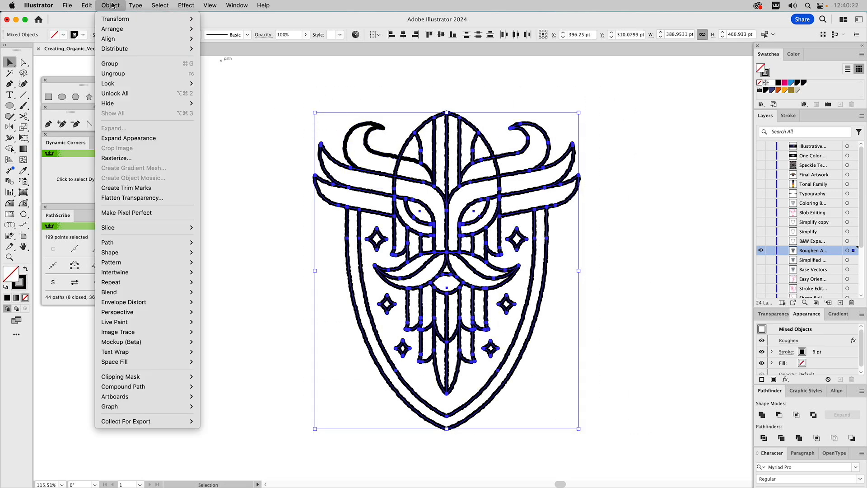
click(119, 138)
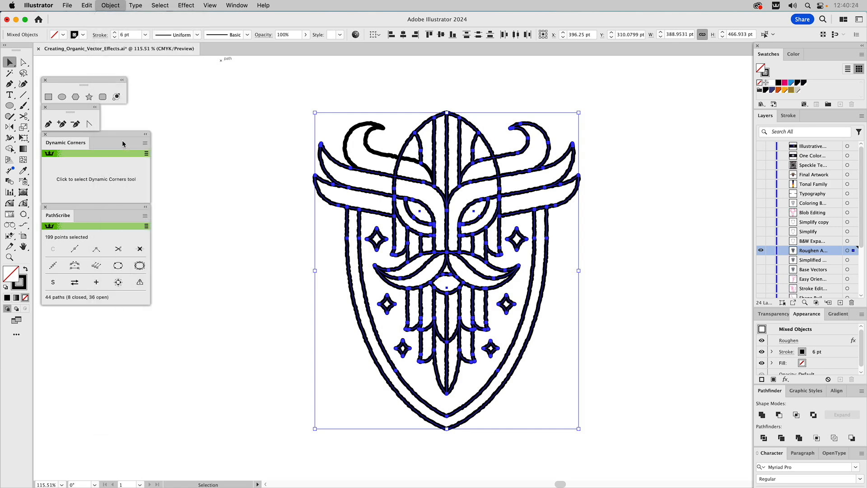
click(112, 5)
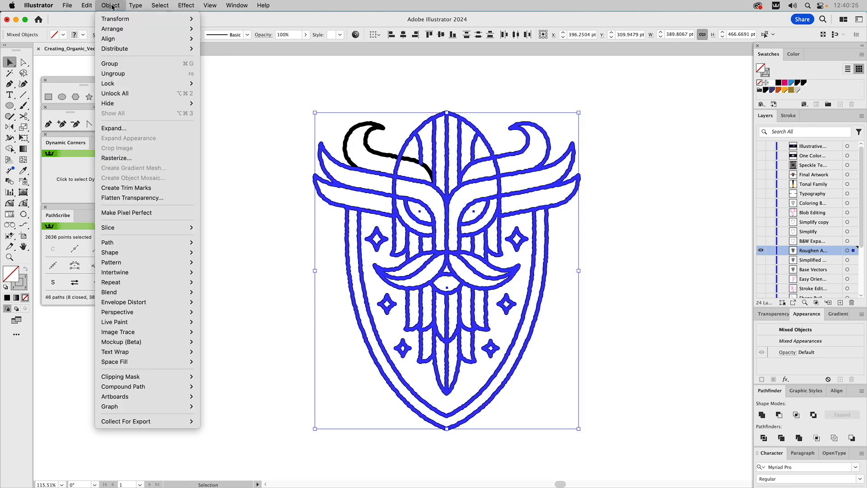
click(113, 129)
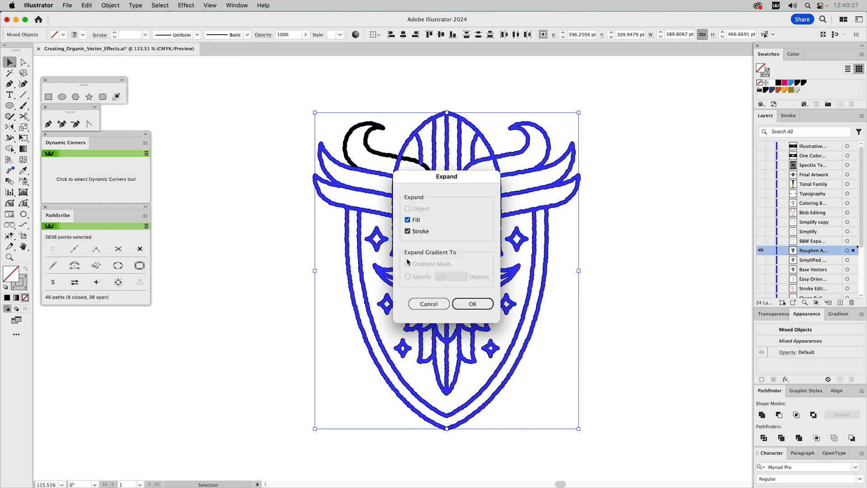
click(473, 303)
click(652, 246)
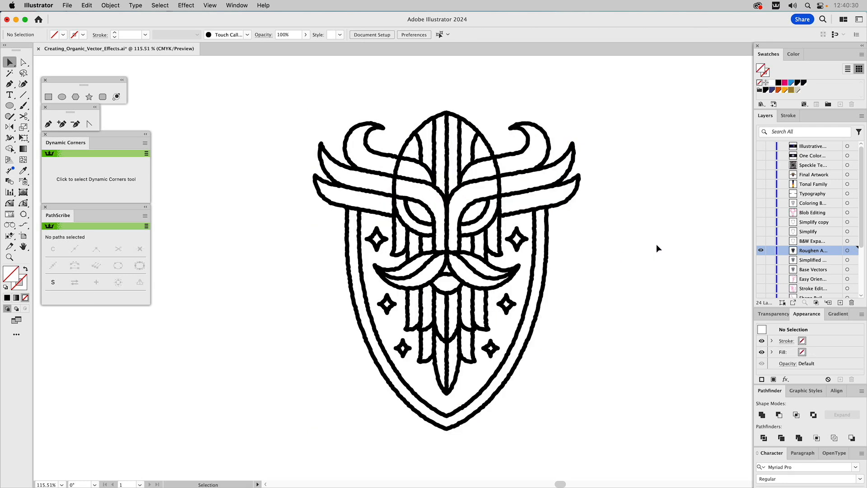
Examine the expanded artwork's overlapping shapes in Outline view, return to Preview, and select the left horn group
key(super+y)
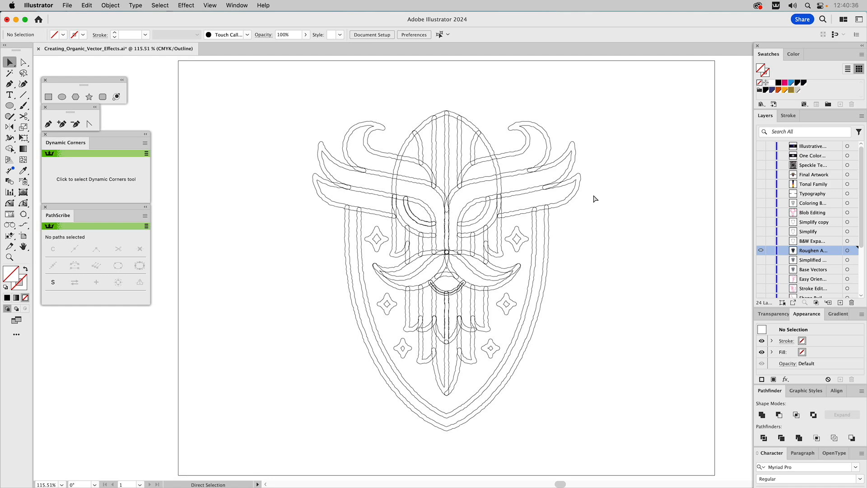
key(super+y)
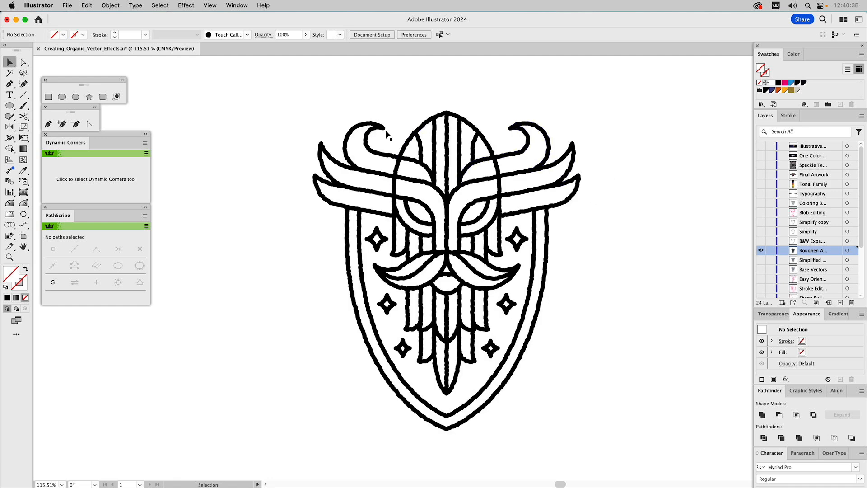
click(375, 131)
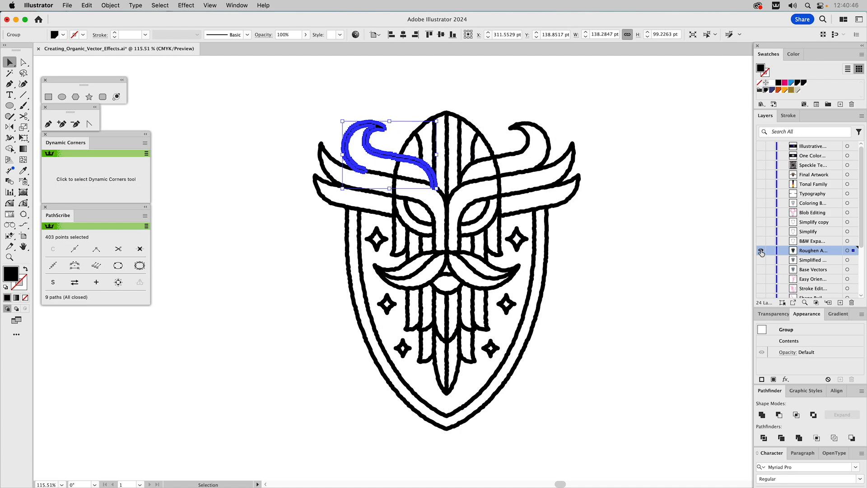
Hide the "Roughen A..." layer and show the "B&W Expa..." layer in its place
click(762, 252)
click(761, 241)
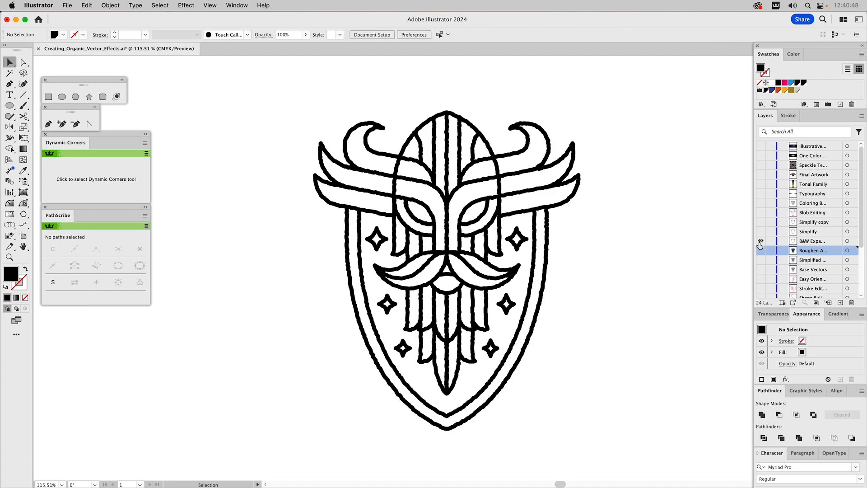
Move the black backing silhouette and the white compound path aside in turn to examine the artwork's construction, undoing each move
click(513, 128)
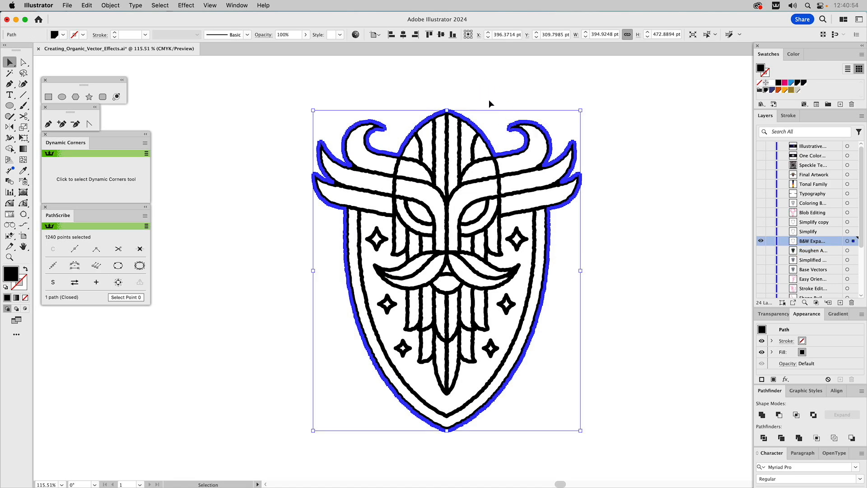
drag(514, 130, 654, 113)
click(622, 138)
click(467, 147)
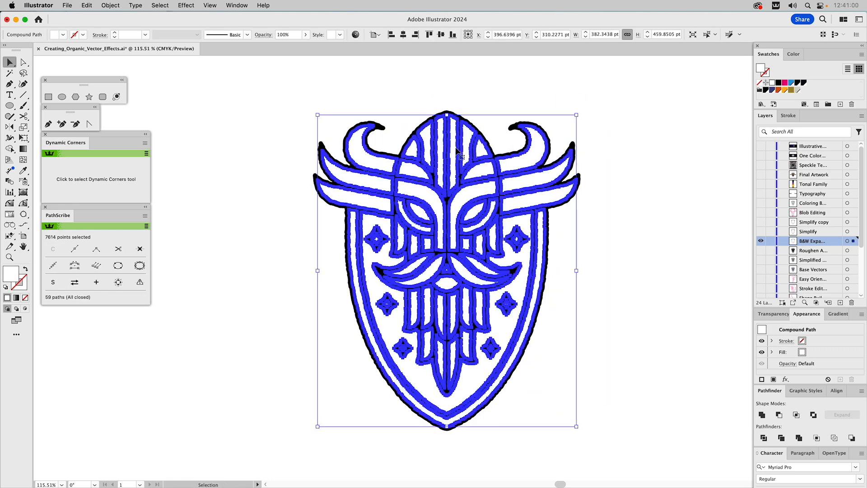
drag(465, 149, 555, 157)
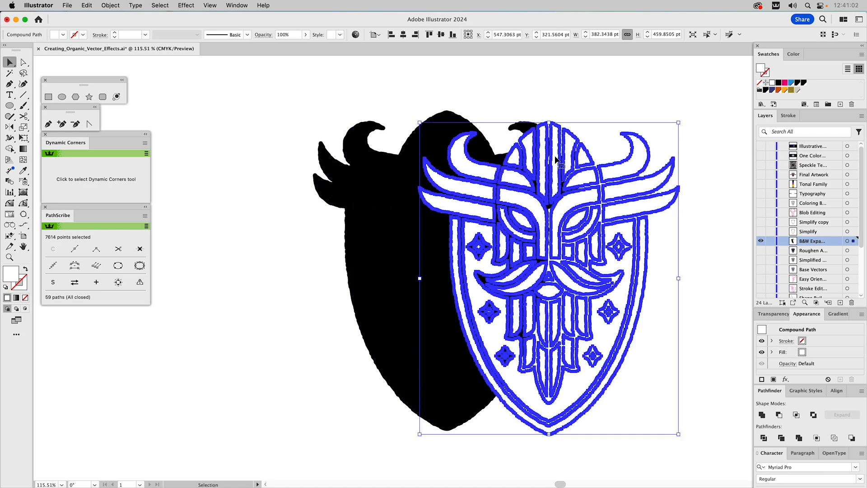
key(super+z)
click(619, 146)
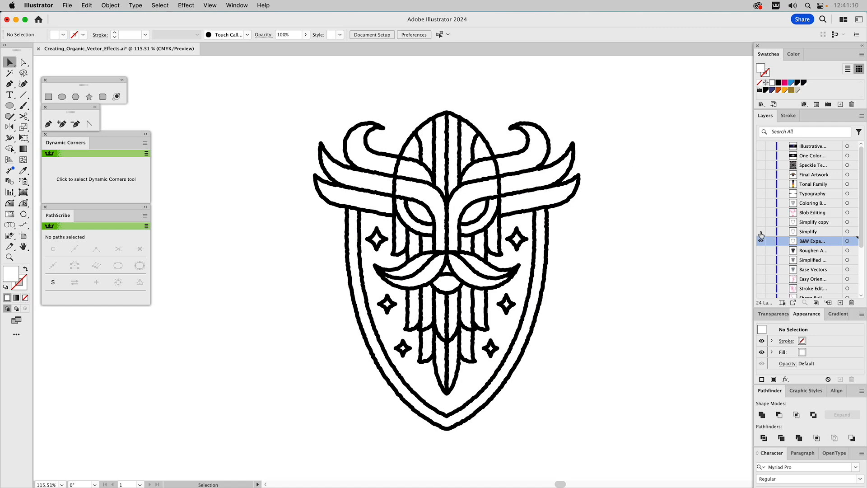
Select all the "B&W Expa..." artwork to check its number of anchor points, and deselect it
key(super+a)
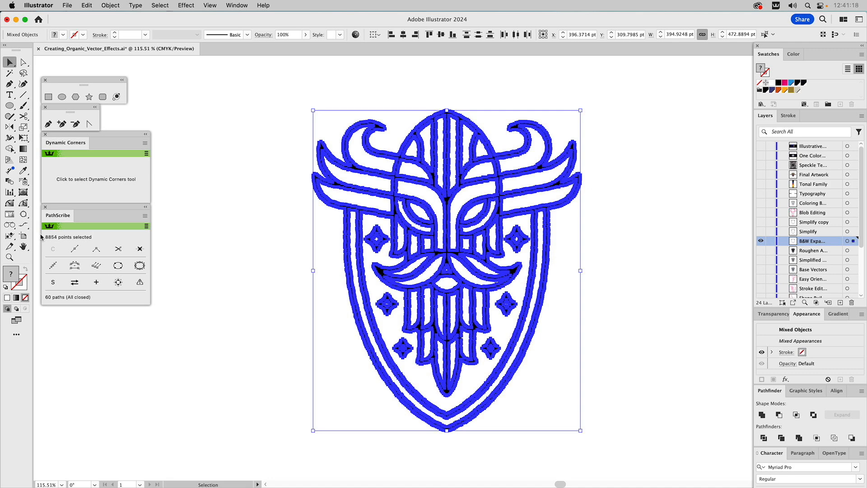
click(616, 199)
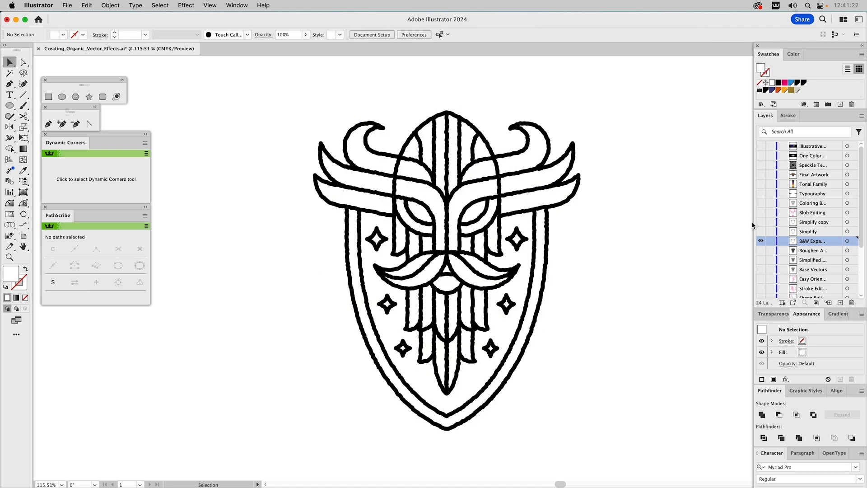
Show the "Simplify" layer in place of "B&W Expa..." and select all of its artwork
click(761, 241)
click(761, 241)
click(761, 232)
click(761, 241)
click(810, 231)
drag(284, 94, 620, 440)
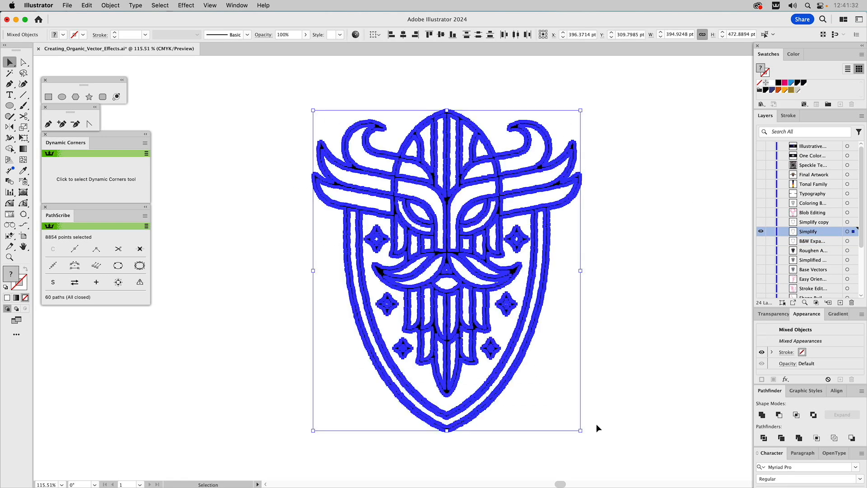
Start Simplify on the selected paths, open its full options, and retain the latest settings so this dialog opens directly
click(110, 5)
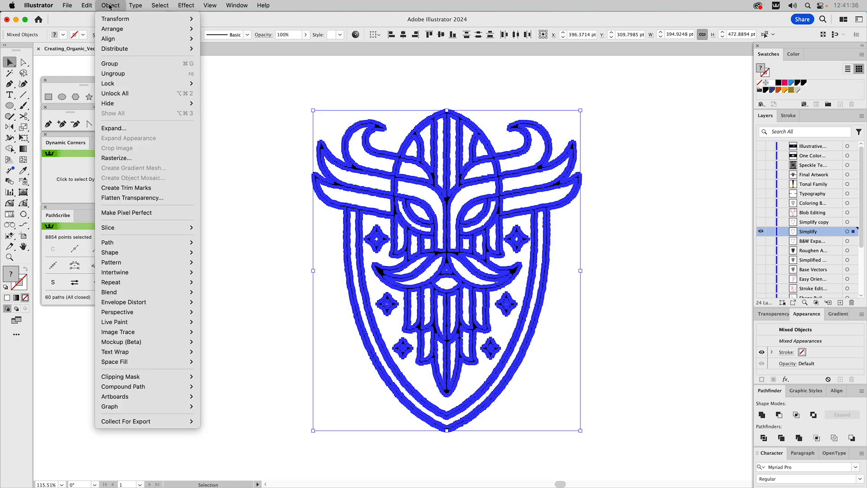
mouse_move(109, 243)
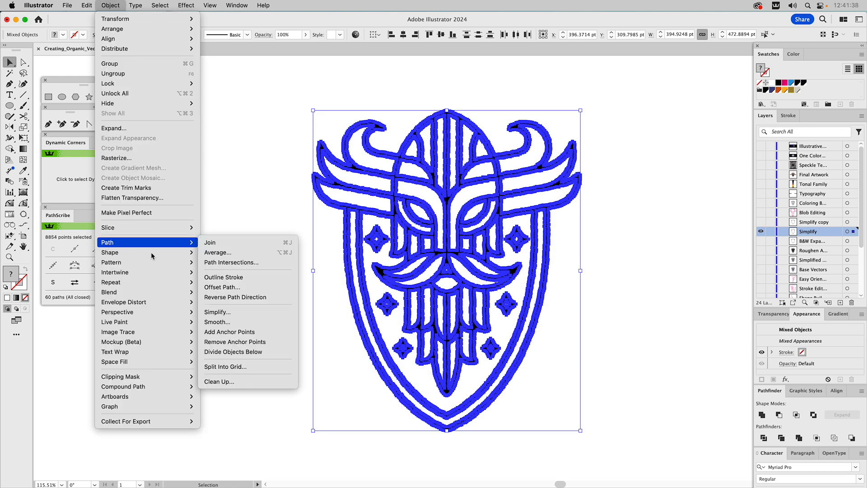
click(216, 313)
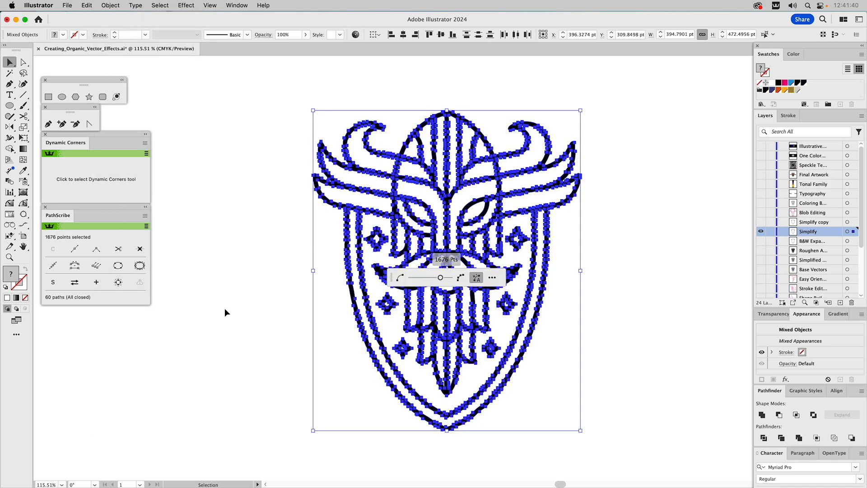
drag(396, 278, 571, 229)
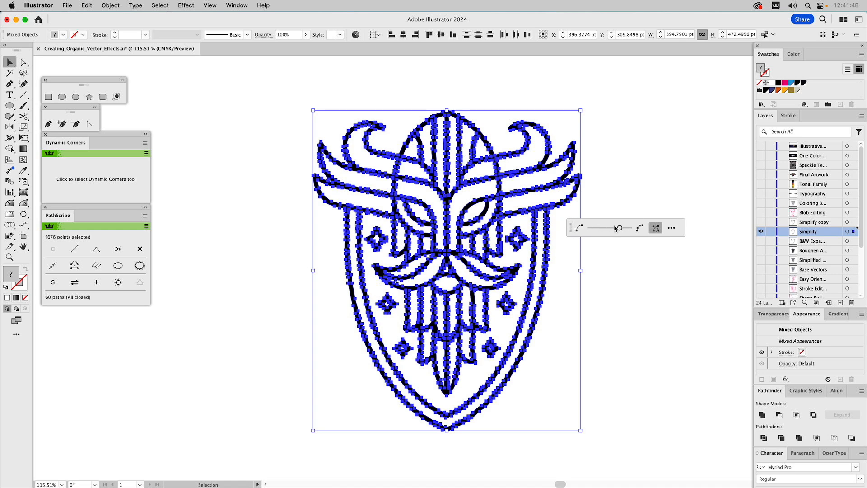
click(671, 228)
click(485, 315)
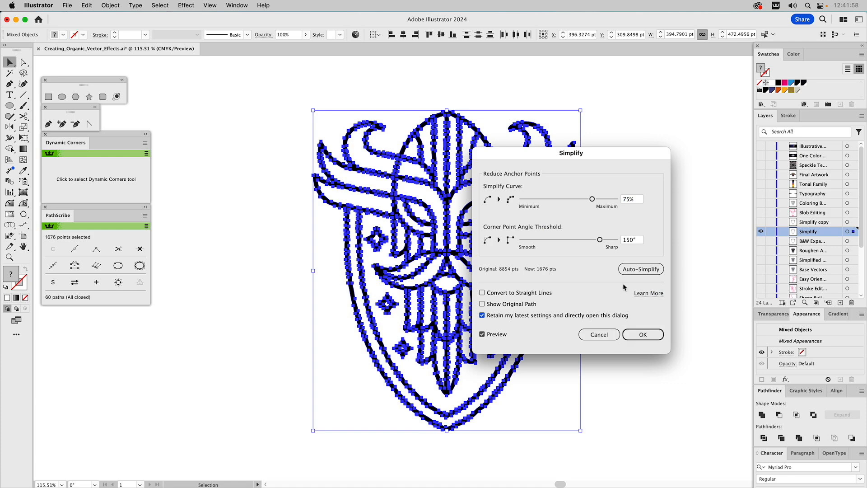
Simplify the artwork with a 90% curve and a 50° corner point angle threshold, then hide the selection edges and deselect
drag(587, 155, 660, 205)
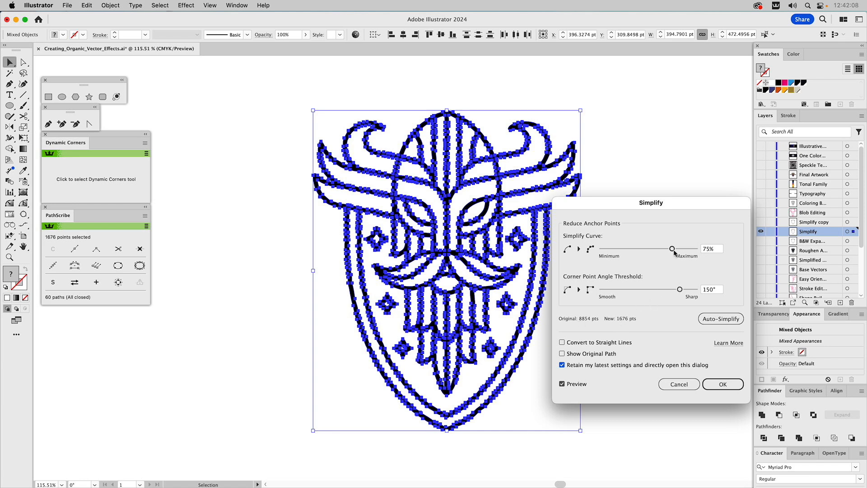
mouse_move(673, 251)
mouse_down()
mouse_move(659, 253)
mouse_move(679, 252)
mouse_up()
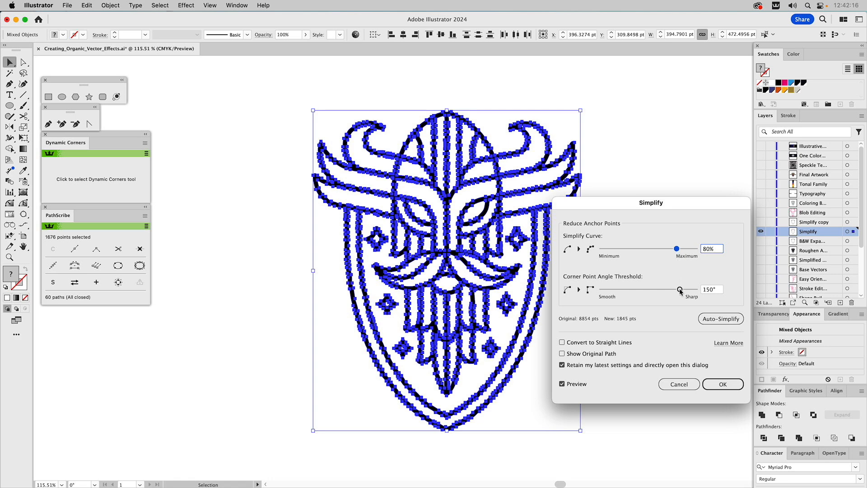
drag(680, 290, 647, 293)
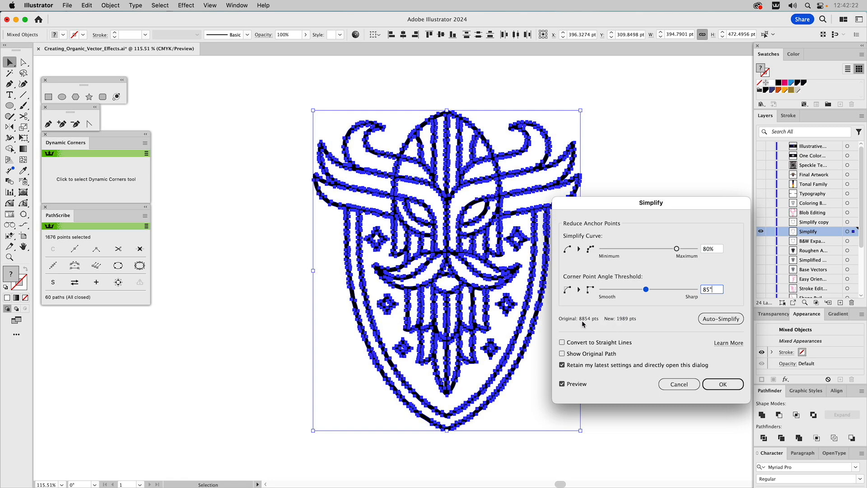
drag(646, 292, 637, 294)
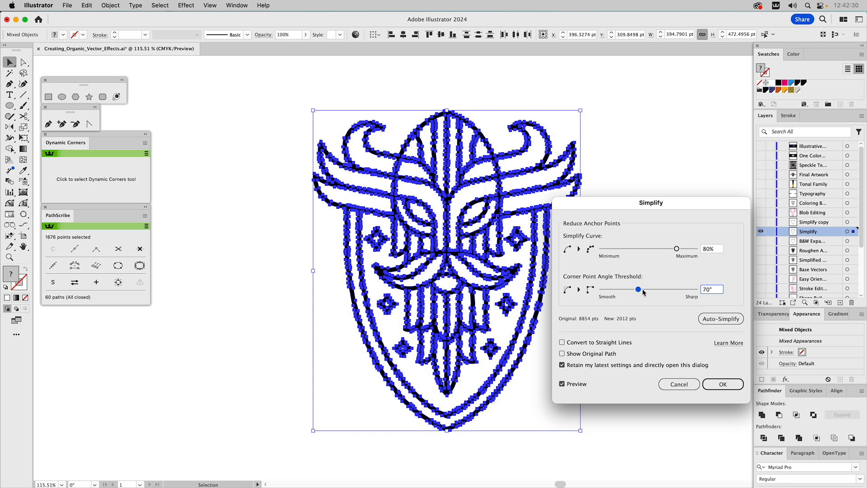
drag(639, 292, 629, 294)
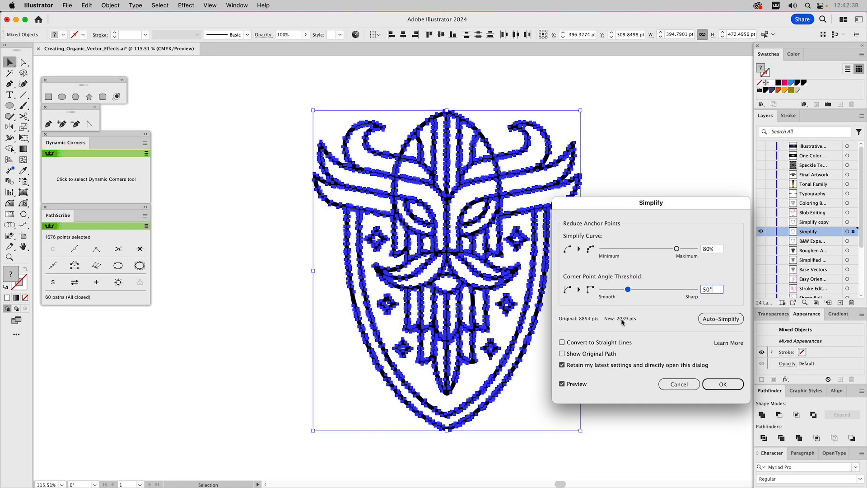
drag(676, 249, 687, 251)
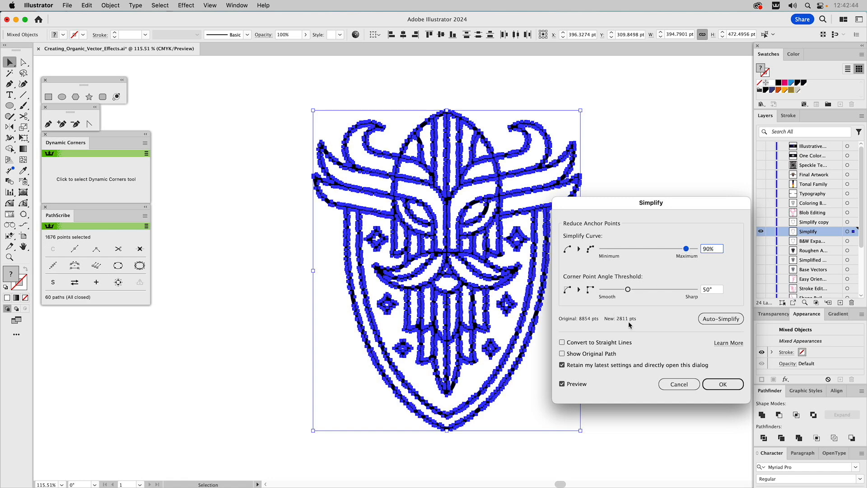
click(714, 384)
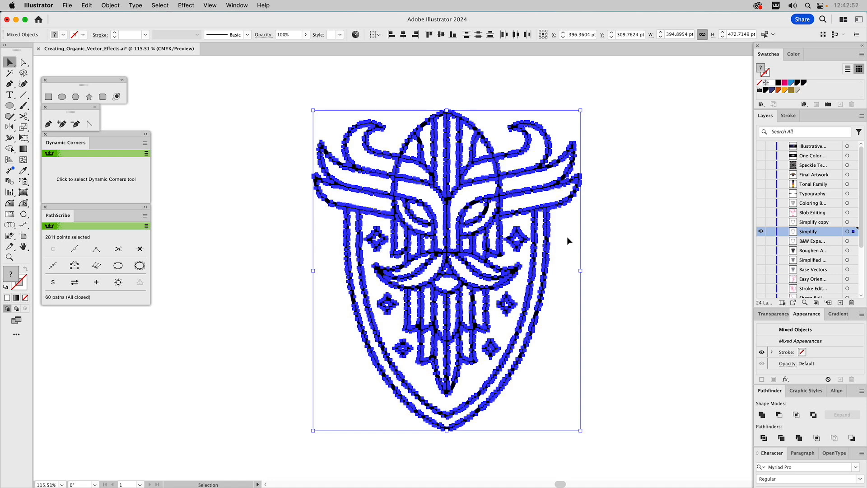
key(super+h)
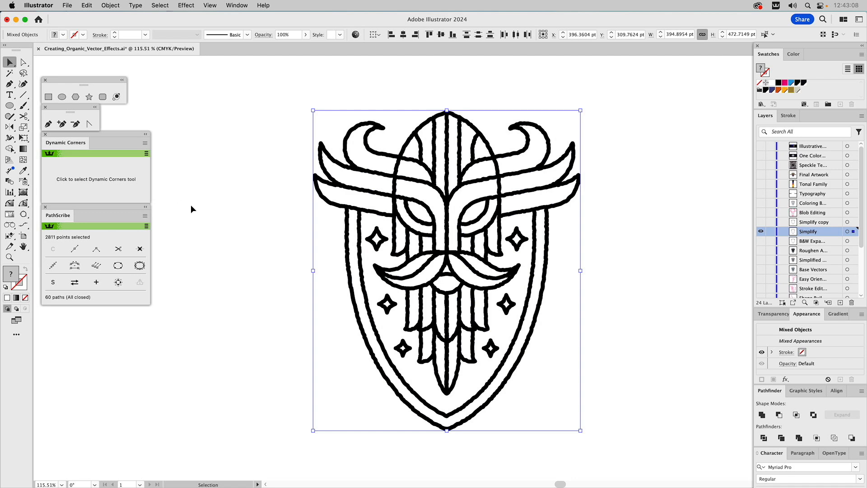
click(241, 202)
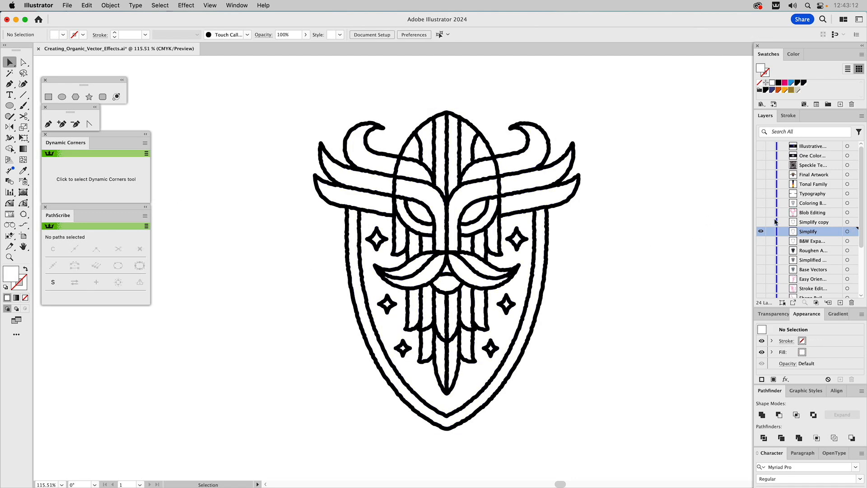
Delete the "Simplify copy" layer
click(761, 232)
drag(811, 223, 851, 302)
scroll(793, 186, up, 2)
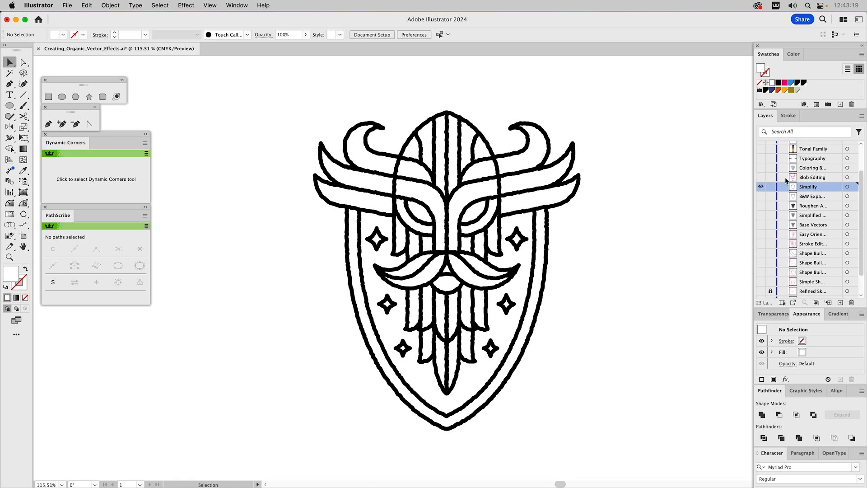
Show the "B&W Expa..." layer in place of "Simplify" and check its white and black compound paths, leaving nothing selected
click(761, 187)
click(761, 196)
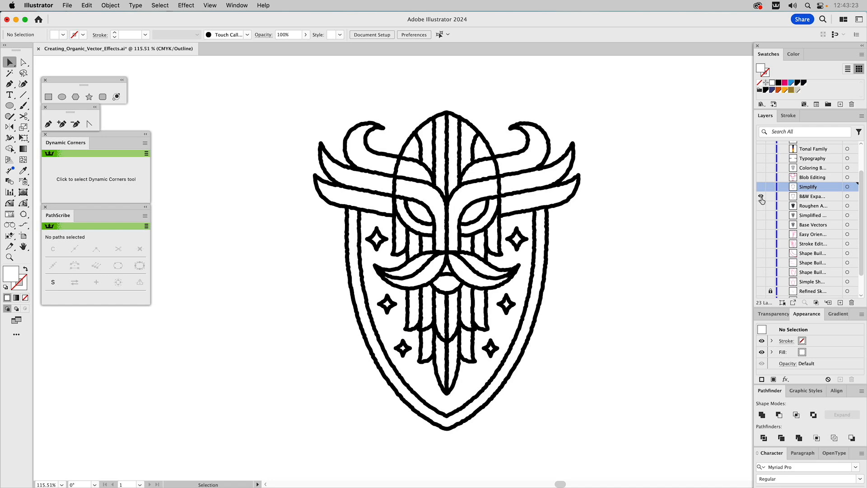
click(580, 180)
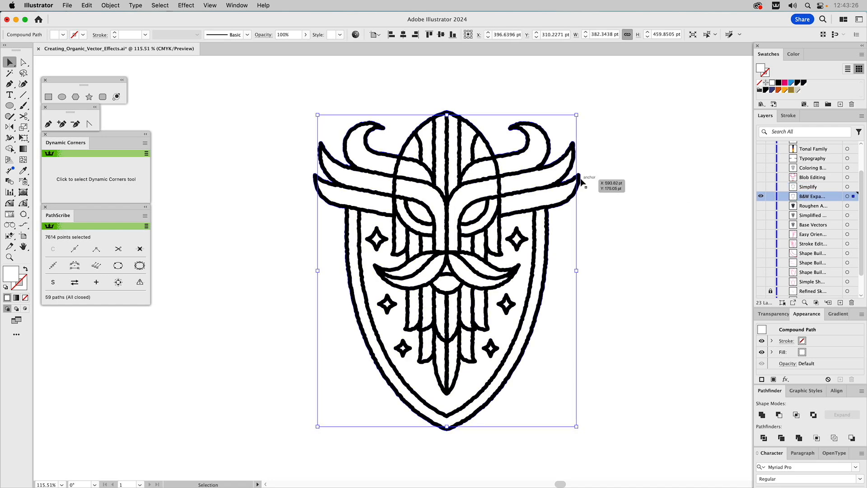
click(581, 180)
click(565, 193)
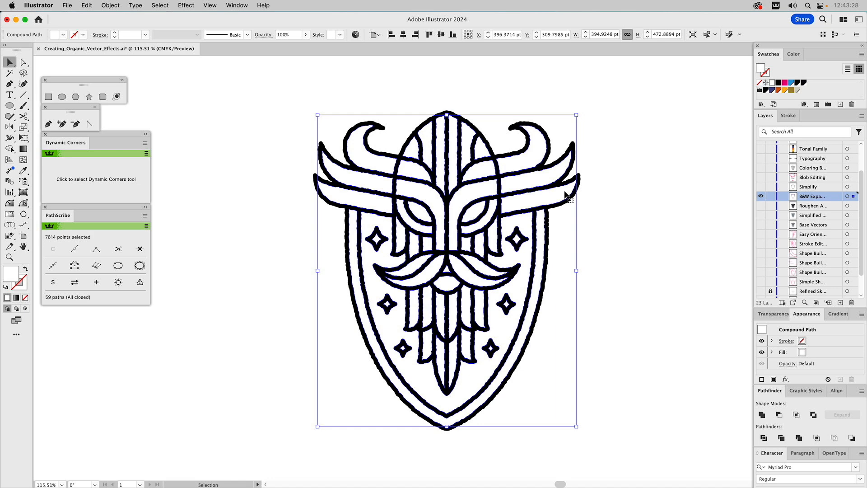
click(637, 198)
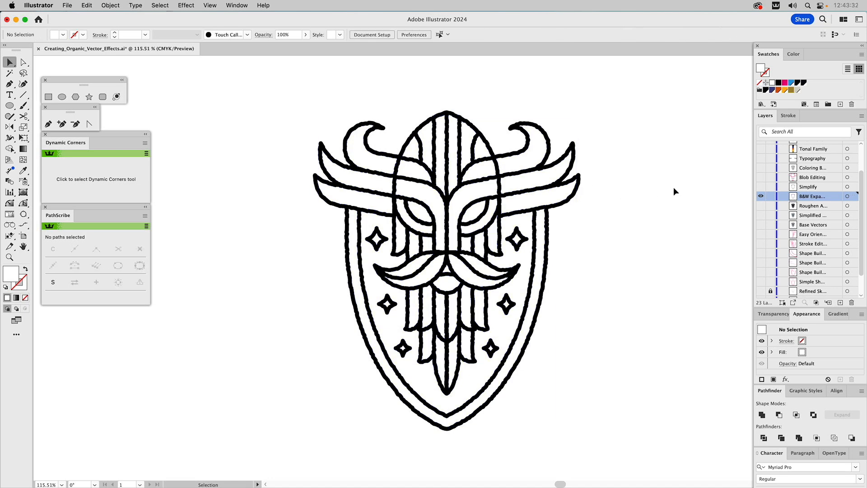
Show the "Blob Editing" layer, isolate its magenta compound path, and delete the blob in the left eye's outer corner
click(761, 177)
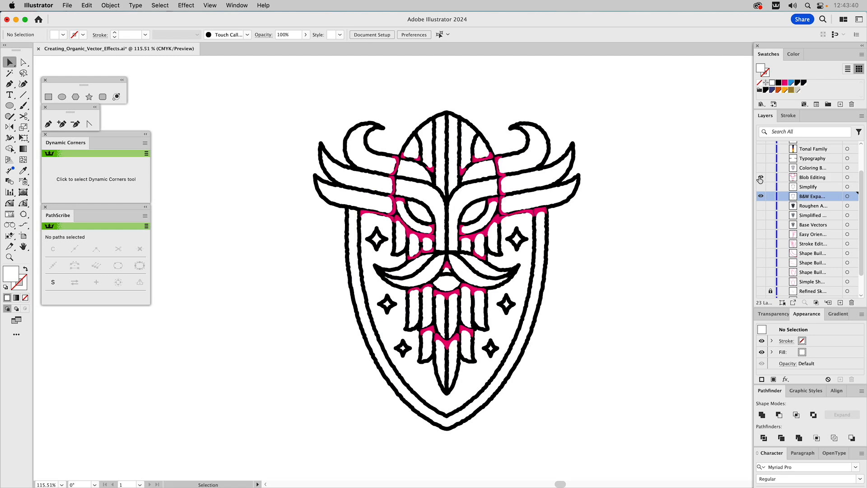
click(10, 246)
click(9, 257)
drag(355, 171, 497, 320)
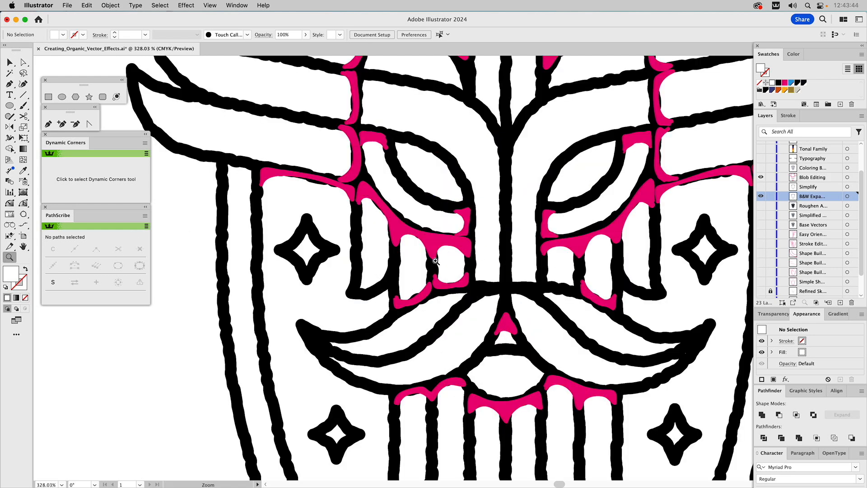
key(v)
click(396, 233)
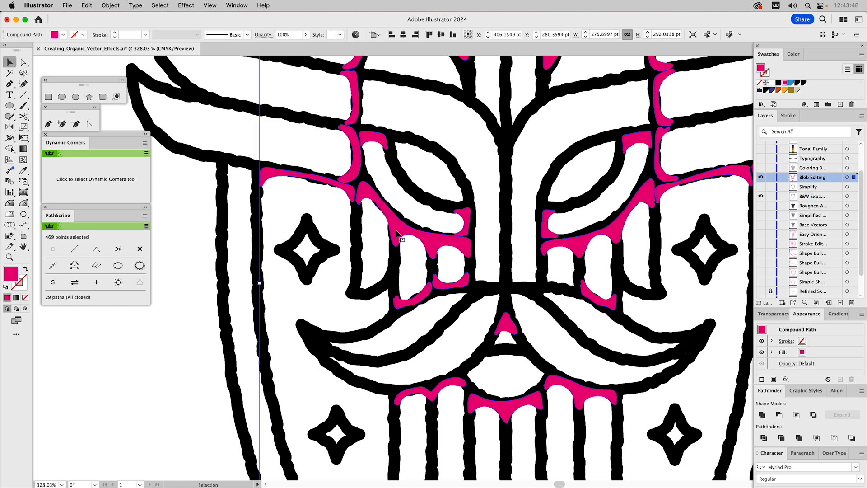
double_click(376, 141)
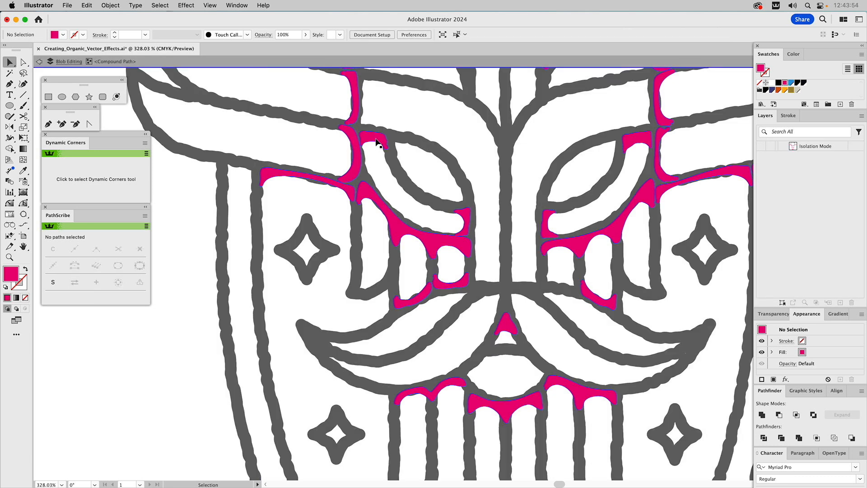
click(376, 142)
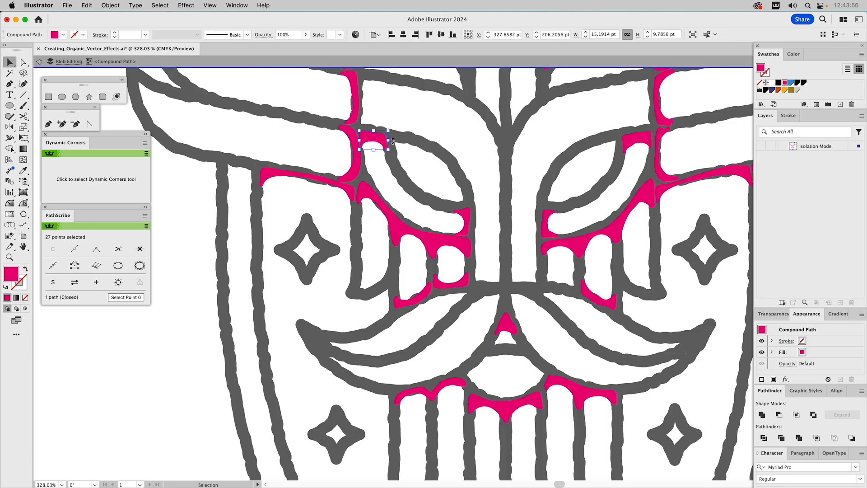
key(Delete)
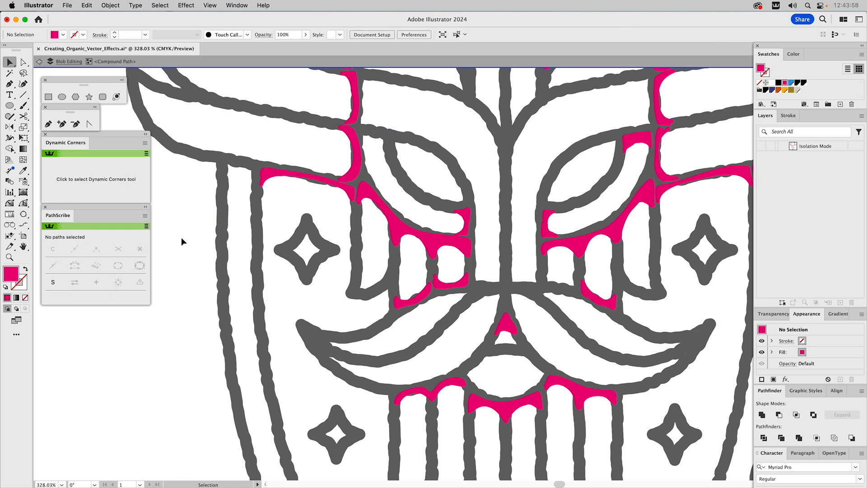
key(Escape)
Review the Blob Brush options, keeping fully accurate fidelity and a 2 pt brush size
click(24, 105)
drag(27, 106, 33, 116)
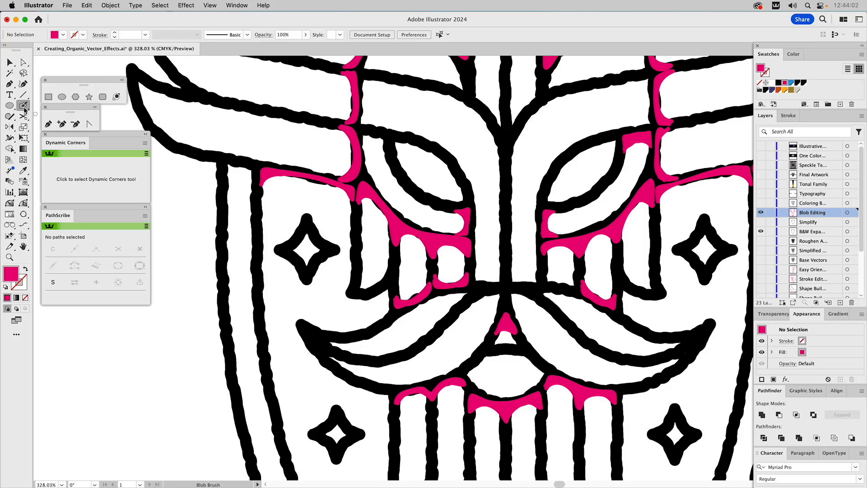
double_click(24, 108)
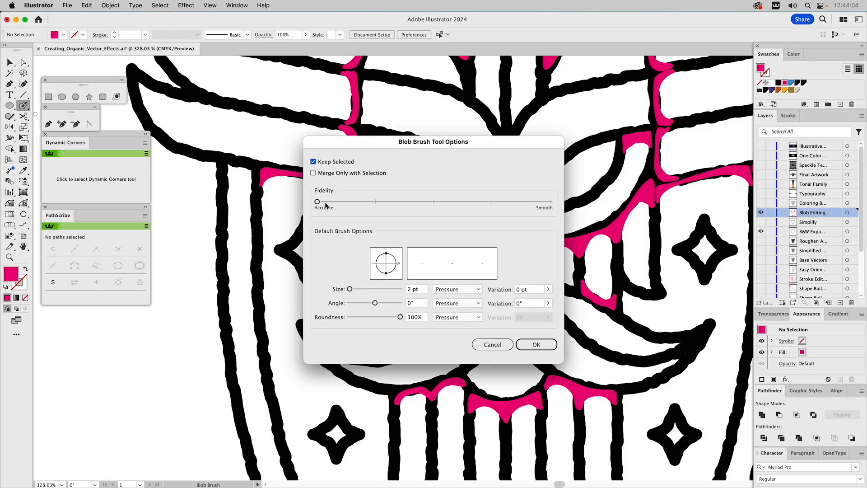
click(535, 345)
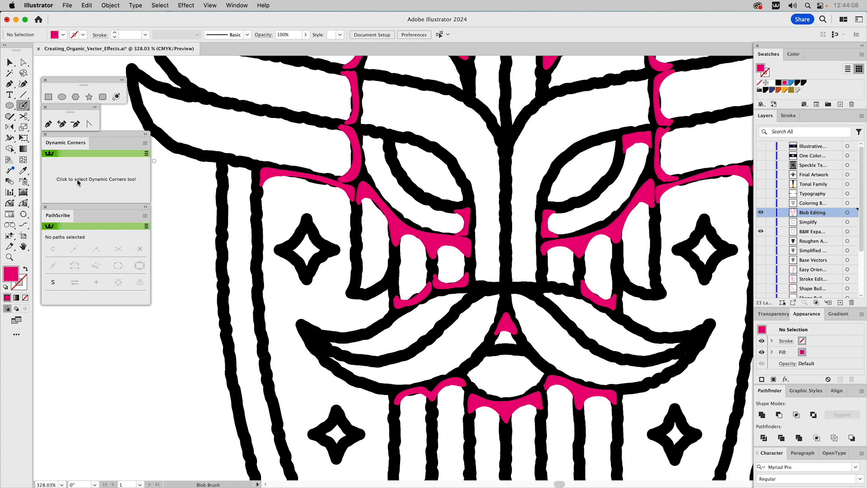
Paint a blue Blob Brush fillet about 15.5 by 10.6 pt in the left eye's outer corner, overlapping the black lines
click(10, 257)
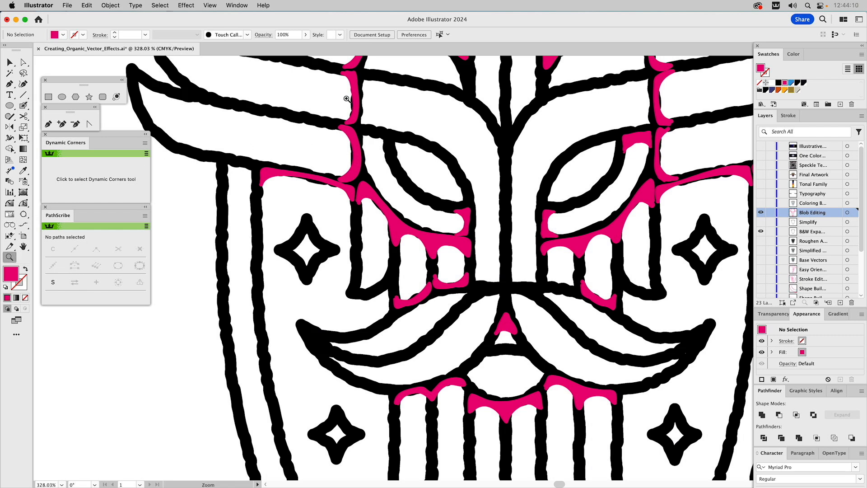
drag(398, 167, 436, 209)
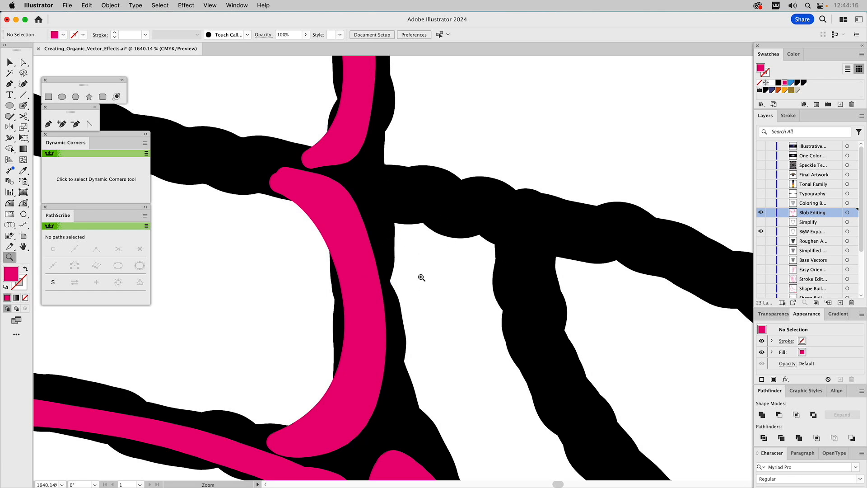
click(23, 105)
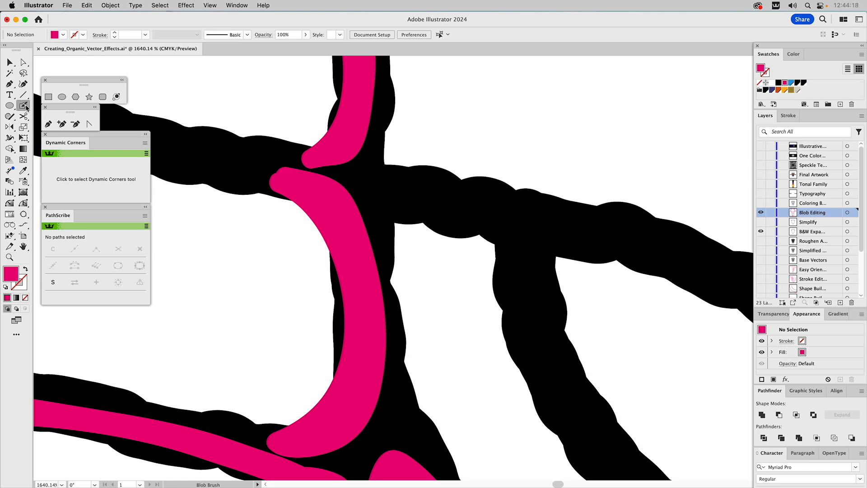
click(791, 84)
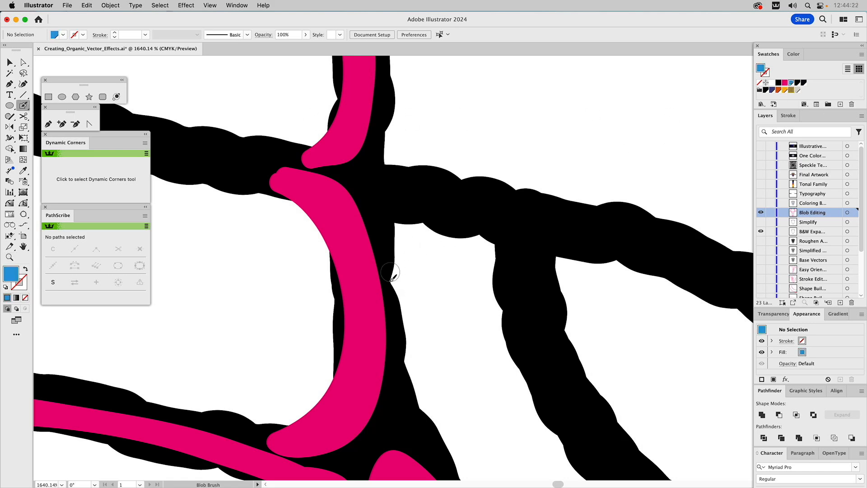
mouse_move(387, 294)
mouse_down()
mouse_move(400, 269)
mouse_move(444, 249)
mouse_move(469, 250)
mouse_move(506, 290)
mouse_move(509, 236)
mouse_move(431, 208)
mouse_move(384, 211)
mouse_move(387, 277)
mouse_move(402, 215)
mouse_move(476, 229)
mouse_move(470, 240)
mouse_move(407, 236)
mouse_move(509, 259)
mouse_up()
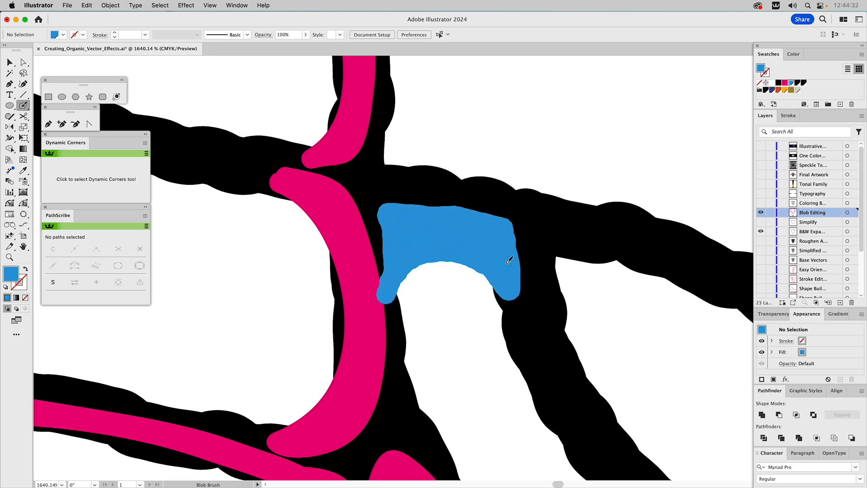
mouse_move(410, 227)
mouse_down()
mouse_move(385, 217)
mouse_move(390, 272)
mouse_move(393, 264)
mouse_up()
key(v)
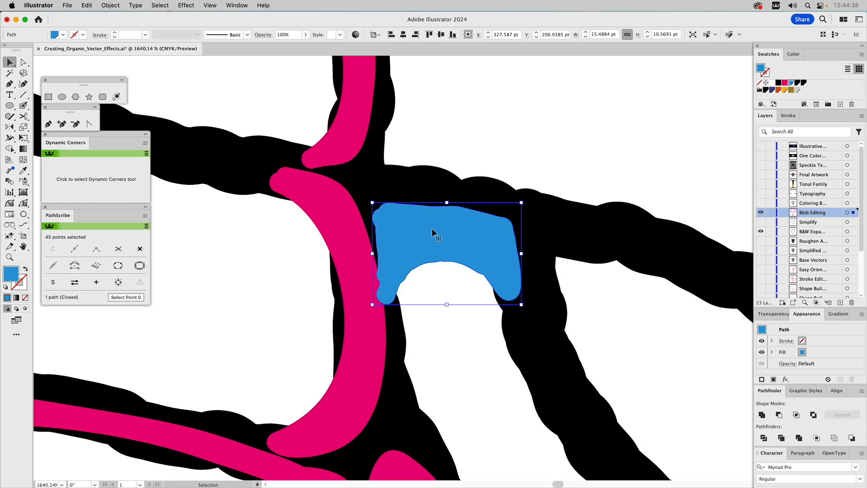
Match the new left-eye fillet's fill to the neighbouring magenta blob by sampling it with the Eyedropper
key(i)
click(350, 232)
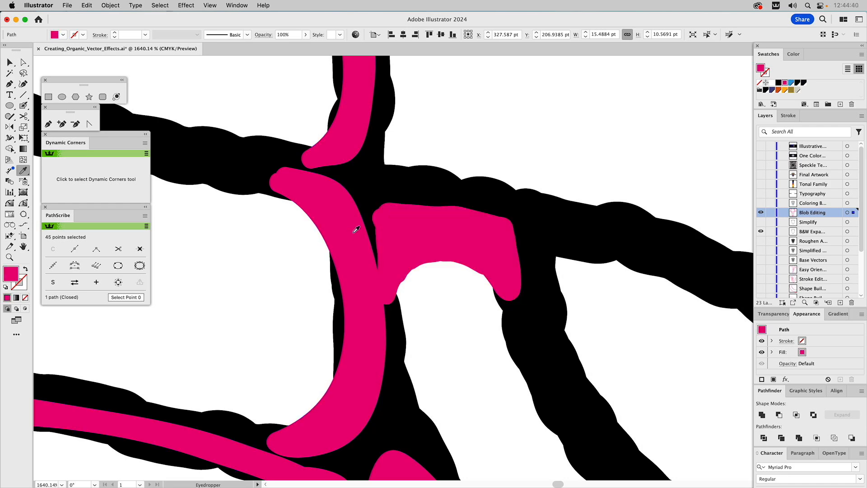
key(v)
click(353, 223)
Unite the new fillet with all the magenta blobs and turn the result into one compound path
key(super+0)
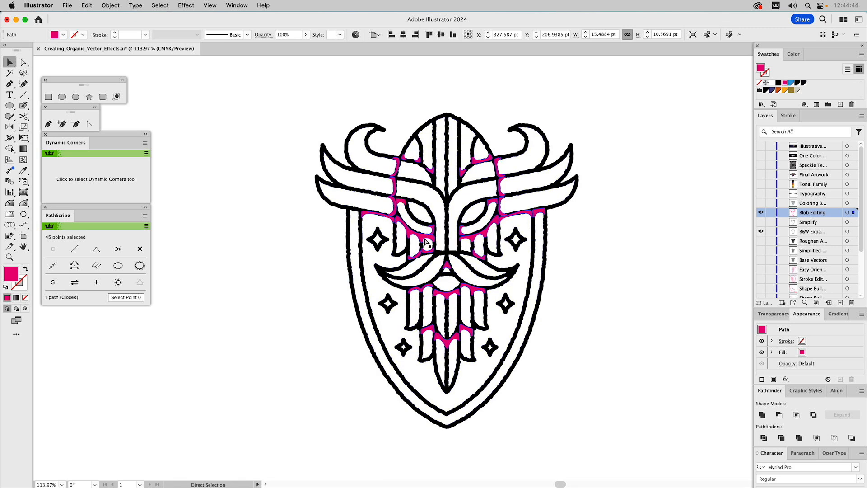
key(super+h)
shift+click(418, 236)
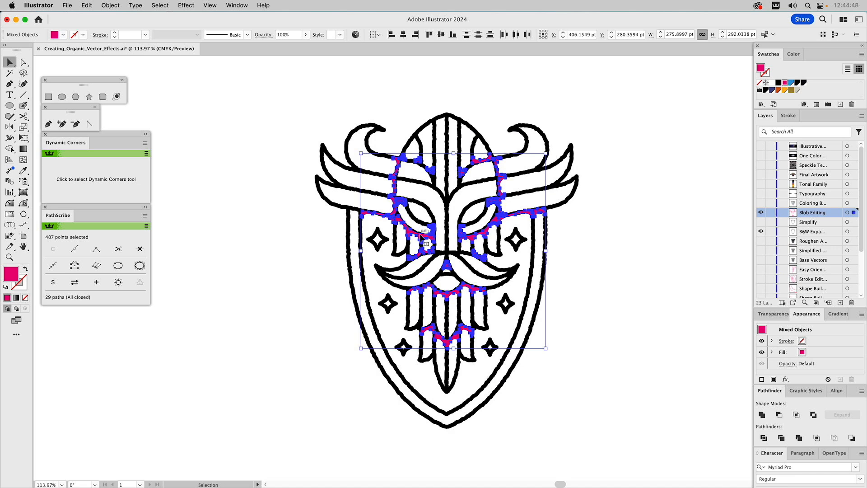
click(761, 415)
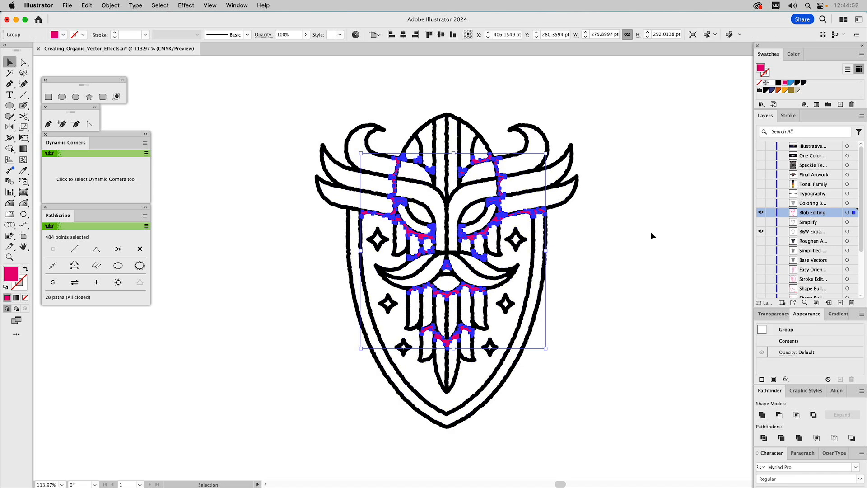
key(super+8)
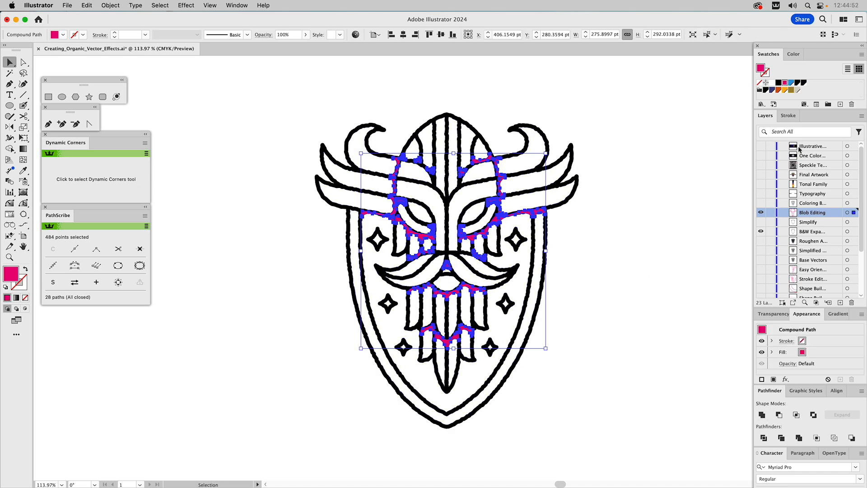
Preview the blob compound path in black, comparing with the "Blob Editing" layer hidden and shown, and restore its magenta fill
click(765, 91)
click(685, 243)
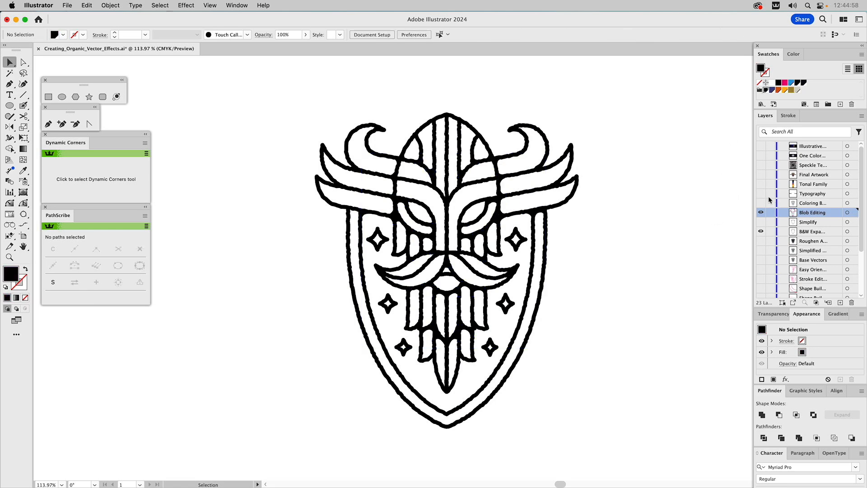
click(761, 214)
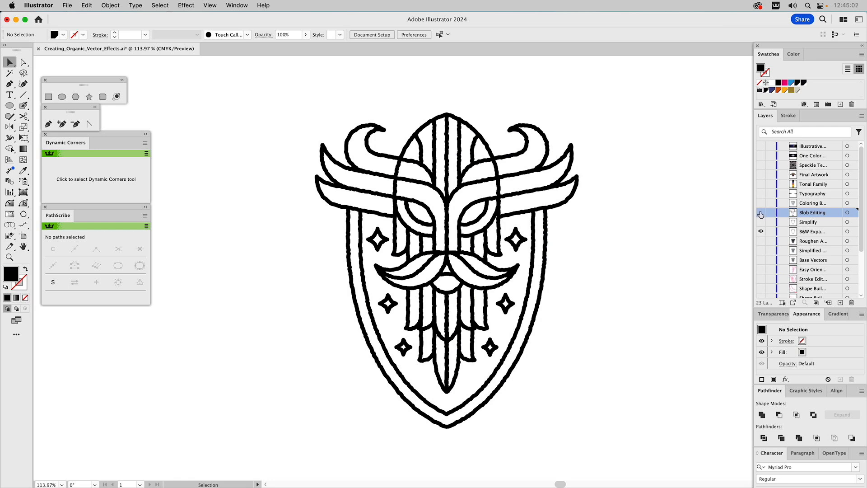
click(761, 213)
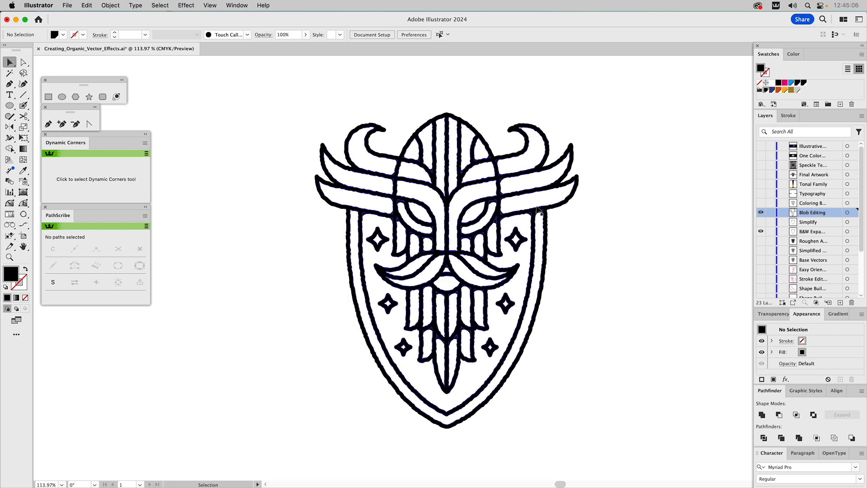
click(495, 202)
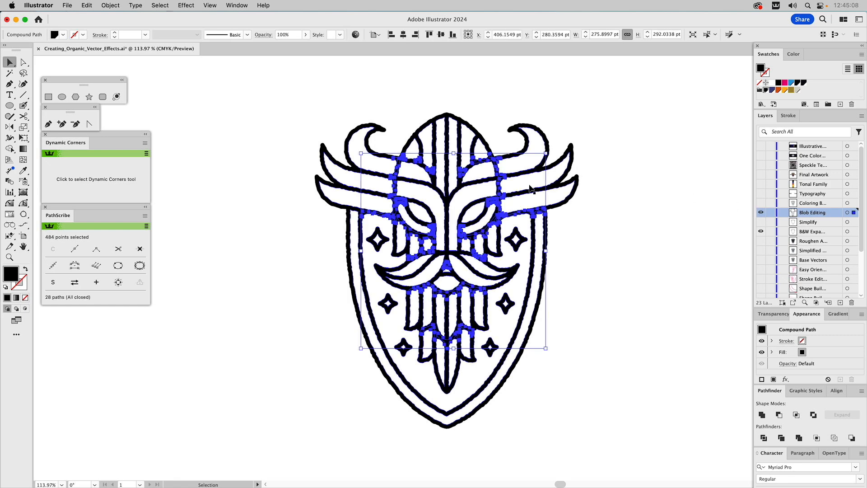
click(784, 84)
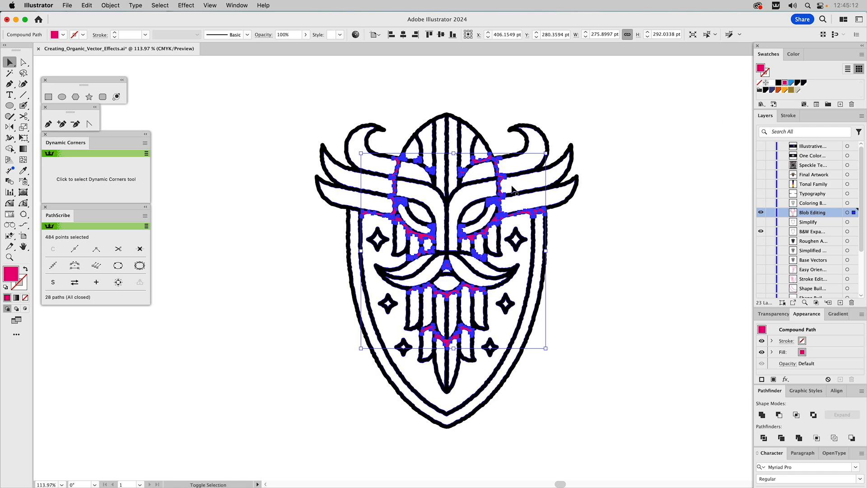
Subtract the magenta blobs from the white shield shapes with Minus Front, leaving nothing selected
key(super+a)
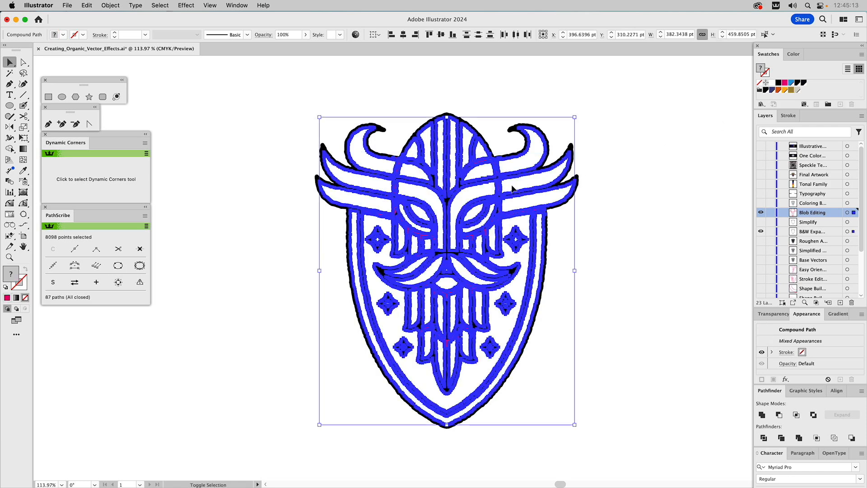
click(779, 416)
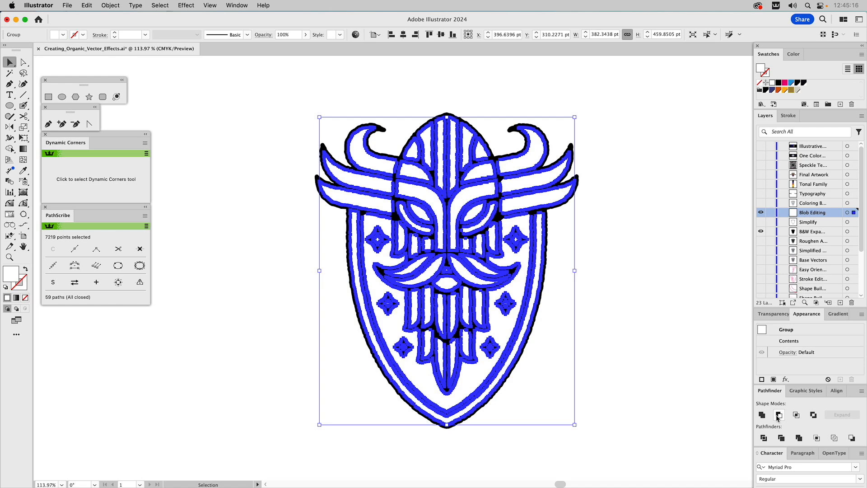
click(668, 301)
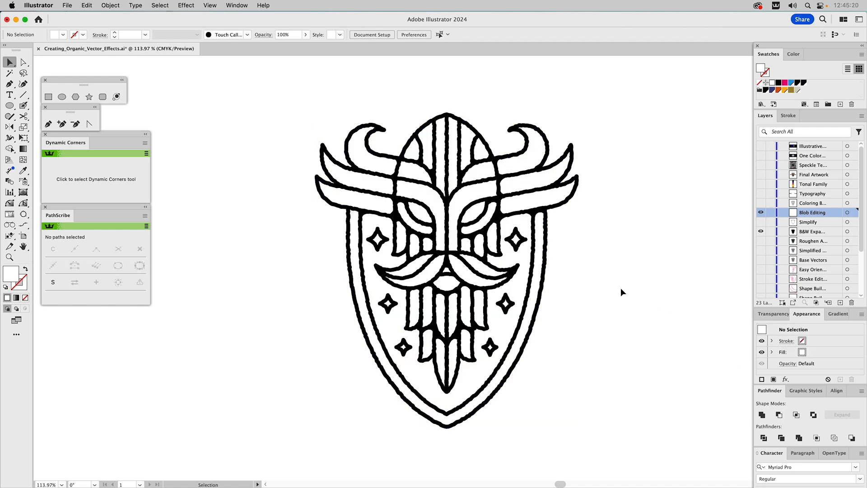
Show the "Coloring B..." and "Tonal Family" layers in place of "Blob Editing" and "B&W Expa..."
click(761, 204)
click(761, 214)
click(761, 232)
click(761, 184)
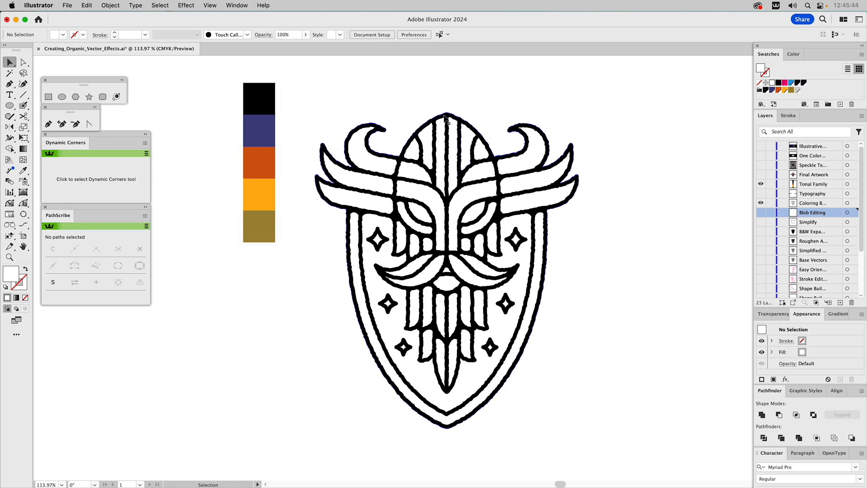
Fill the shield's outer border with the olive gold sampled from the lowest palette square
click(539, 249)
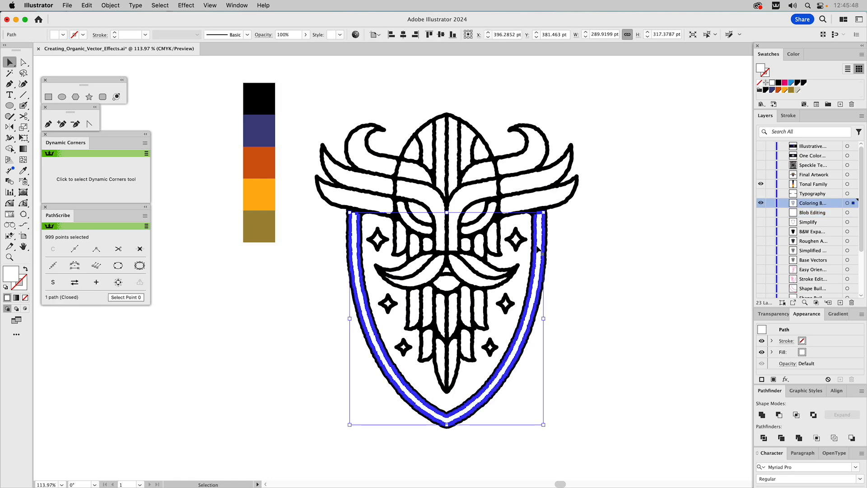
key(i)
click(274, 224)
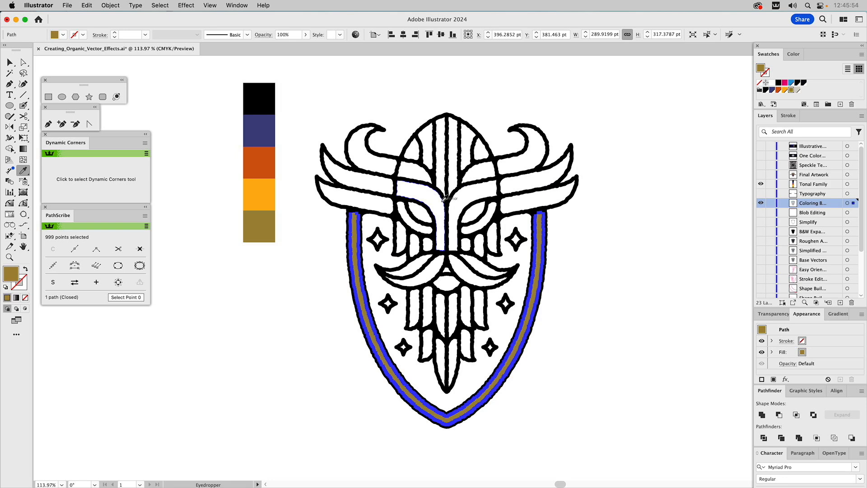
Fill the middle horn shapes on both sides with the olive gold sampled from the shield border
key(v)
click(541, 182)
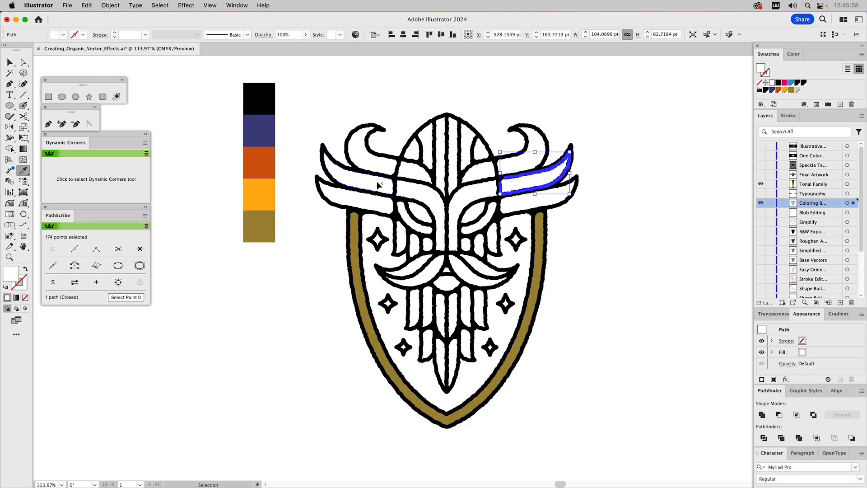
shift+click(360, 176)
key(i)
click(540, 220)
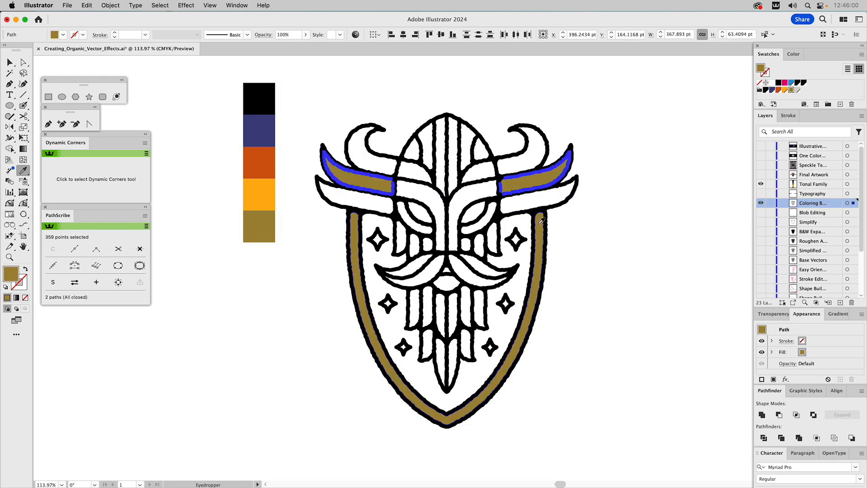
Fill both eyes with the yellow-orange sampled from the palette, leaving nothing selected
super+click(473, 215)
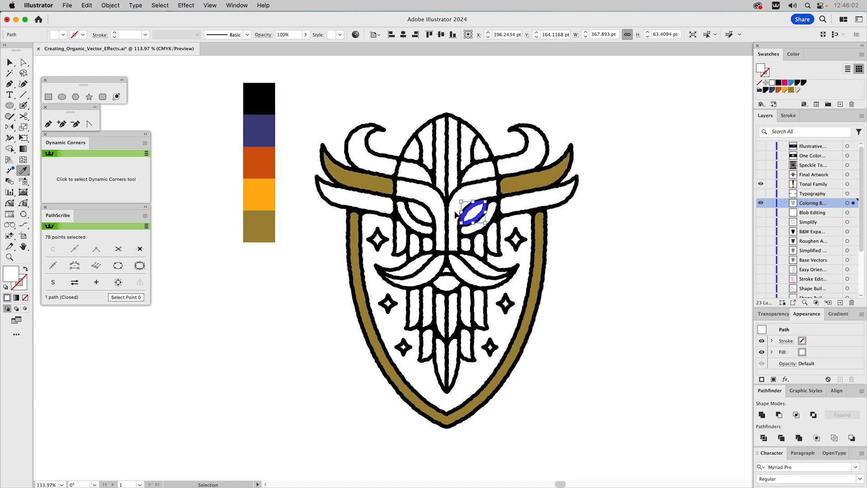
shift+super+click(420, 215)
click(260, 194)
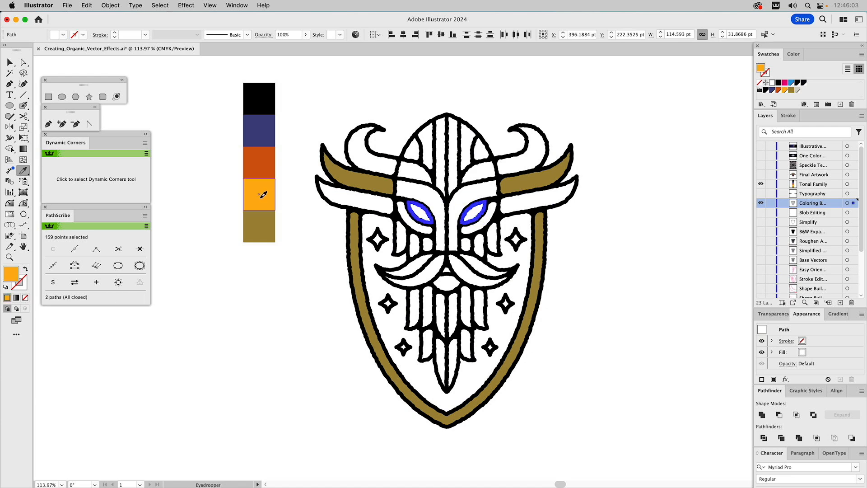
super+click(305, 260)
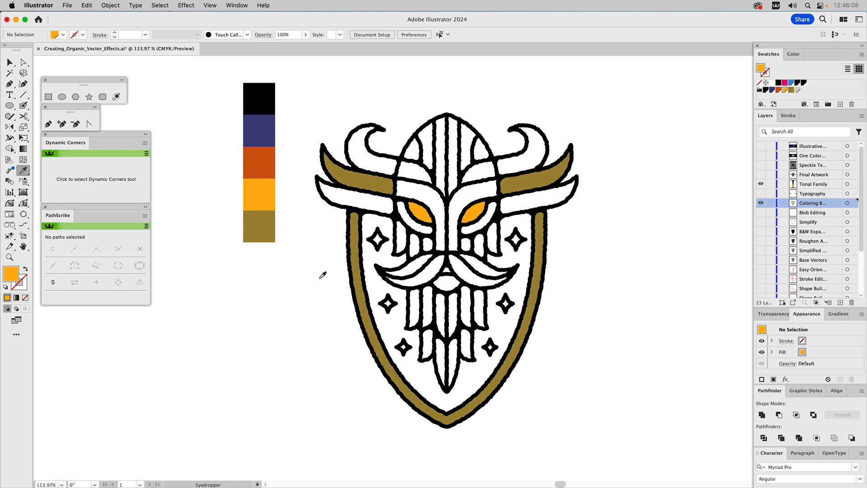
Fill the shield's inner background with the dark blue sampled from the palette, leaving nothing selected
super+click(367, 259)
click(265, 134)
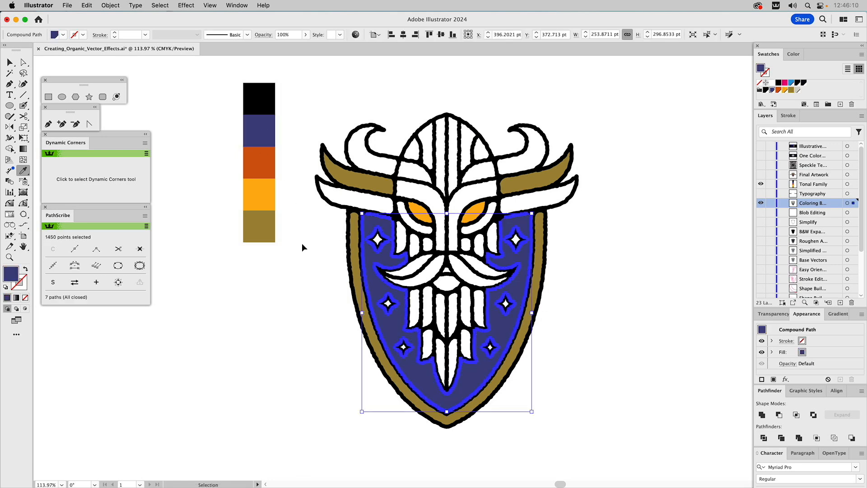
super+click(303, 245)
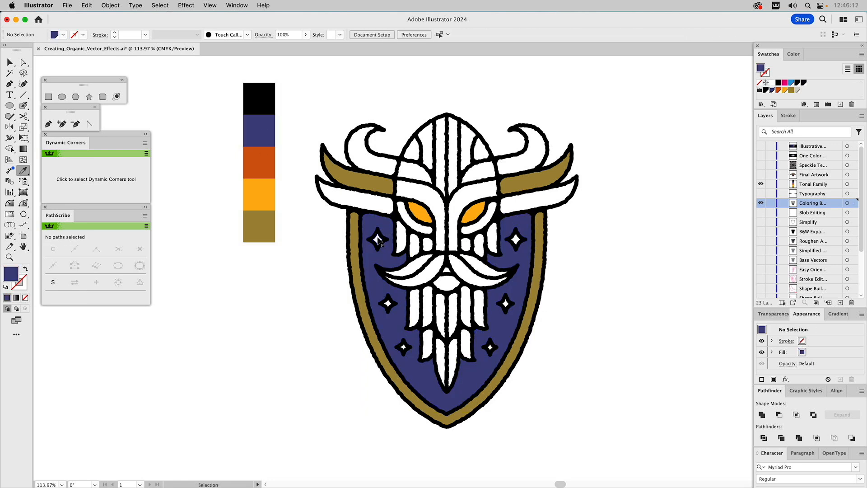
Fill all six stars on the shield with the palette's yellow-orange, leaving nothing selected
super+click(378, 239)
shift+super+click(516, 239)
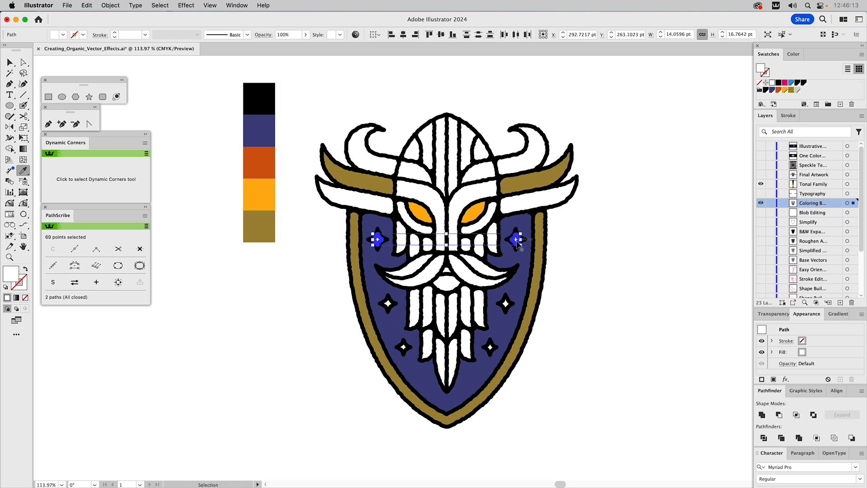
shift+super+click(506, 303)
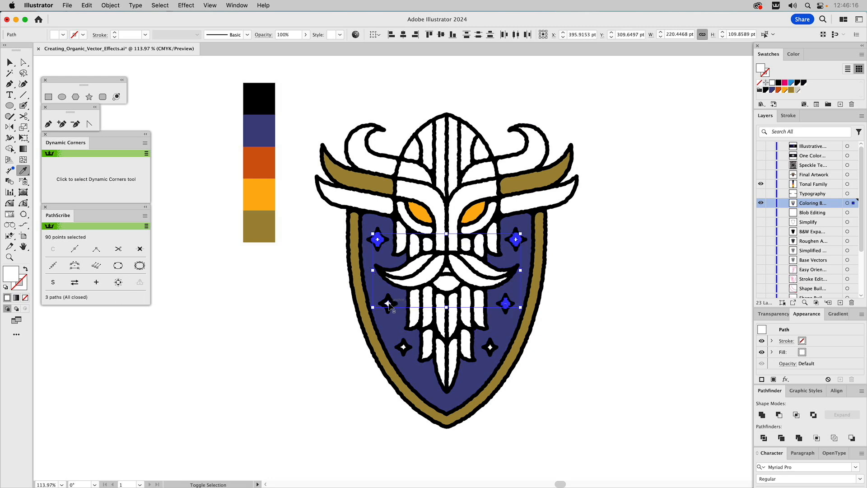
shift+click(389, 304)
shift+click(403, 347)
shift+click(490, 346)
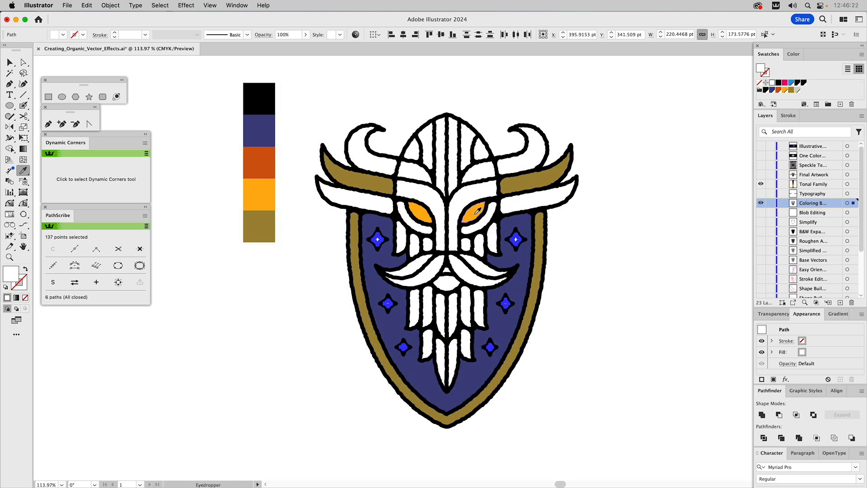
click(267, 193)
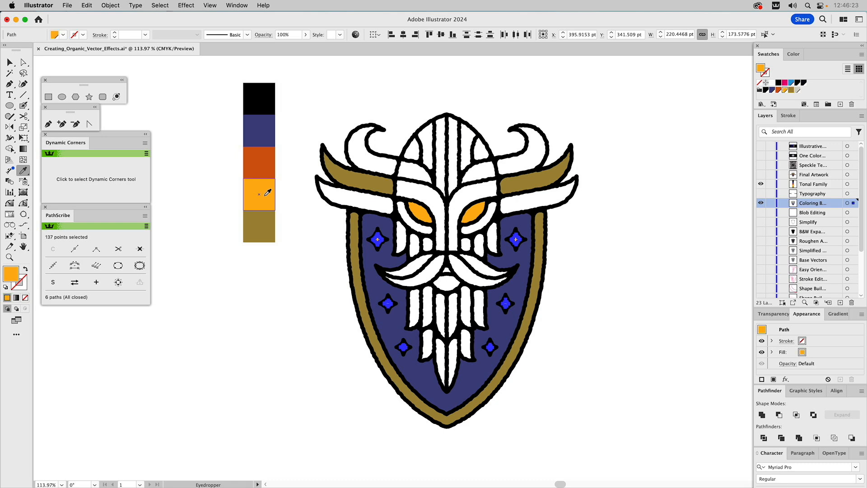
key(v)
click(290, 246)
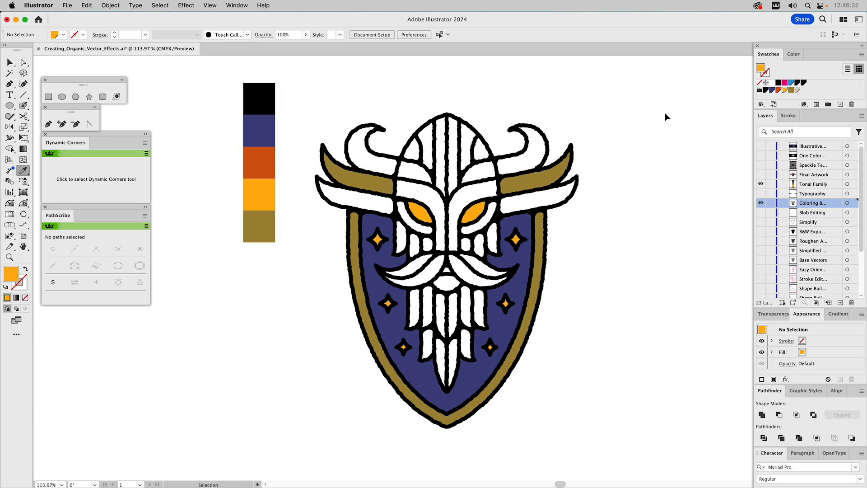
Make the olive gold swatch "C=20 M=25 Y=75 K=15" a global process color
key(v)
click(542, 175)
click(725, 121)
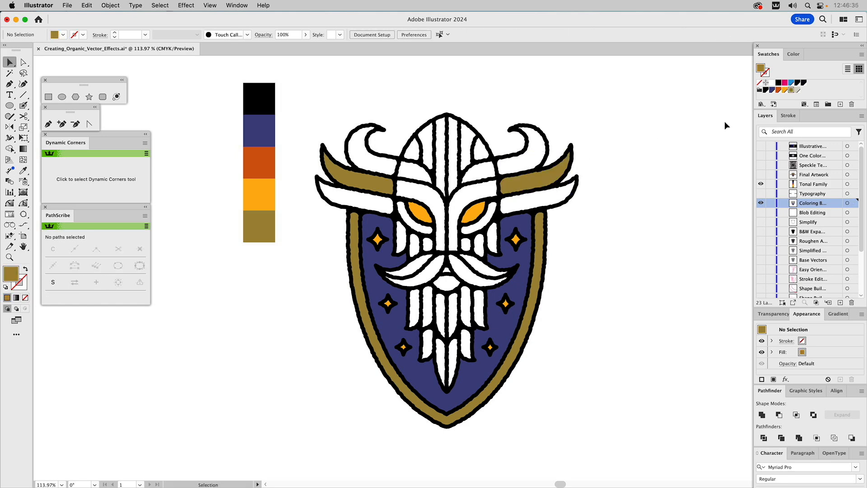
double_click(791, 91)
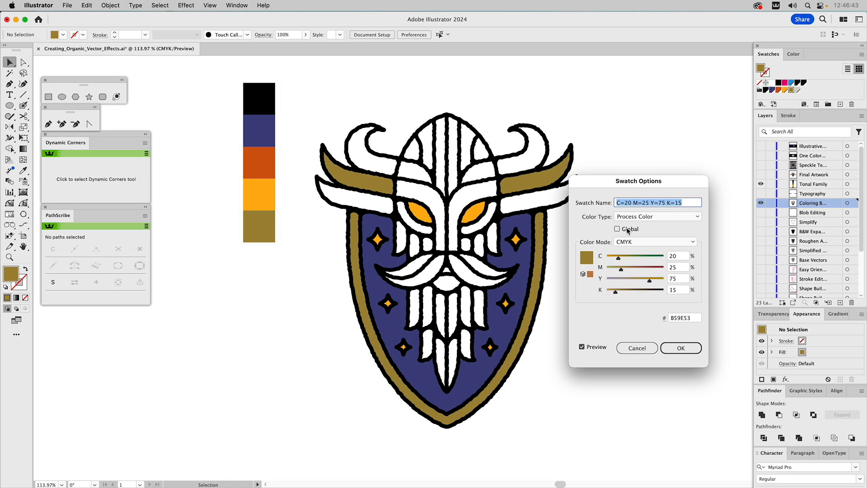
click(628, 229)
click(681, 347)
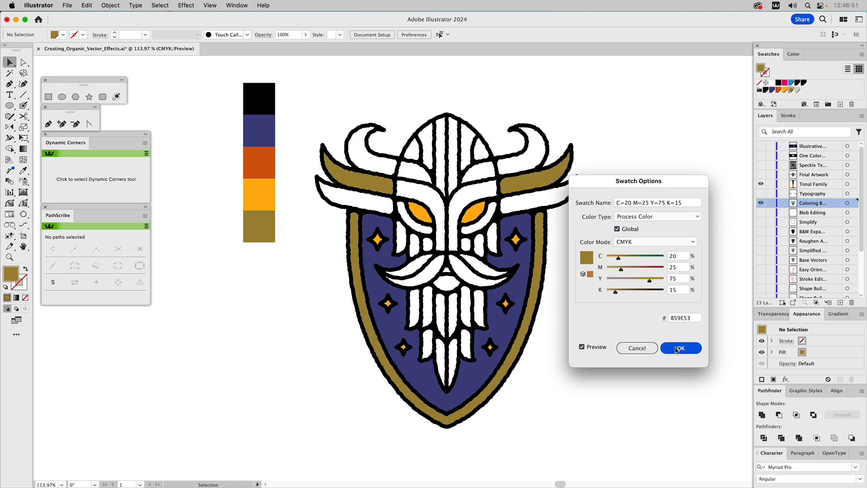
click(677, 349)
Apply the global olive gold swatch to the two gold horns, the shield border and the gold palette square
click(540, 179)
shift+click(377, 193)
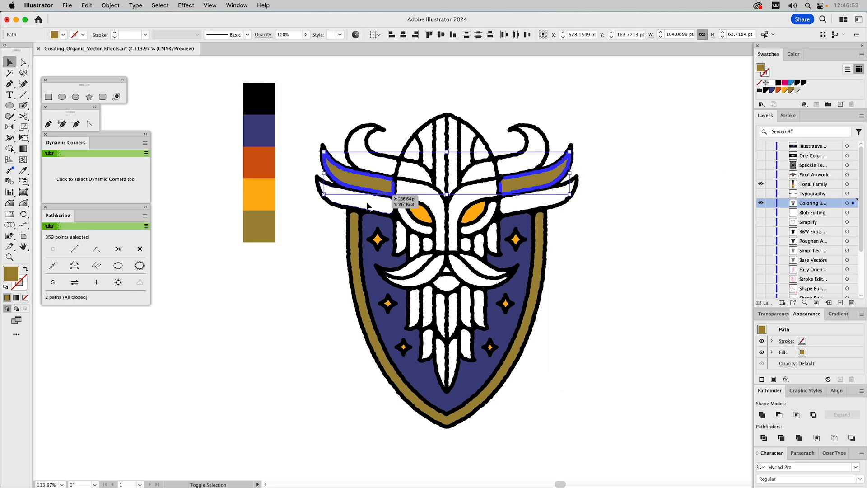
shift+click(354, 228)
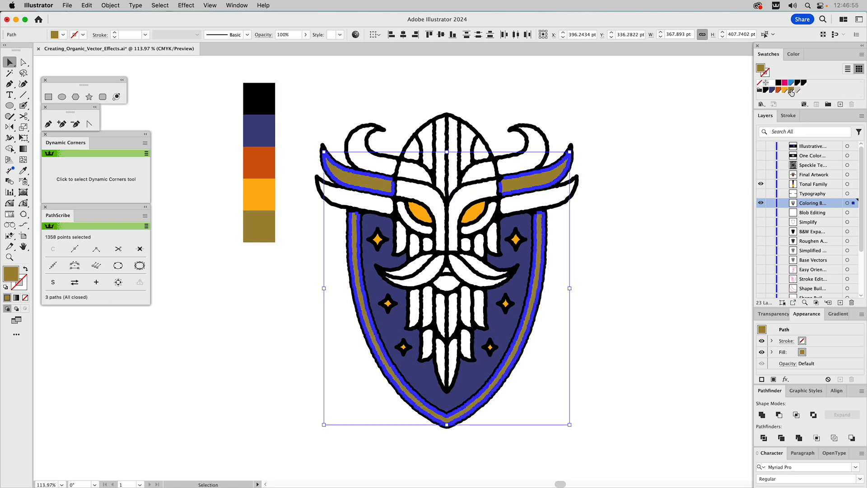
click(674, 172)
click(265, 228)
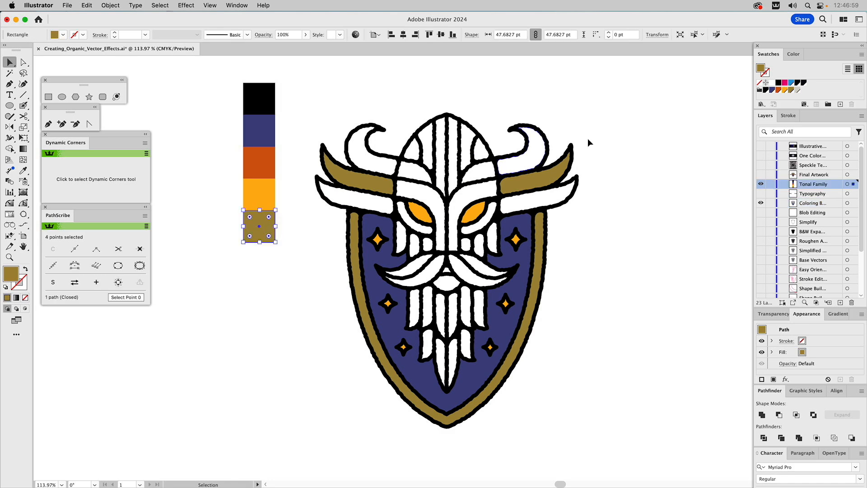
click(791, 91)
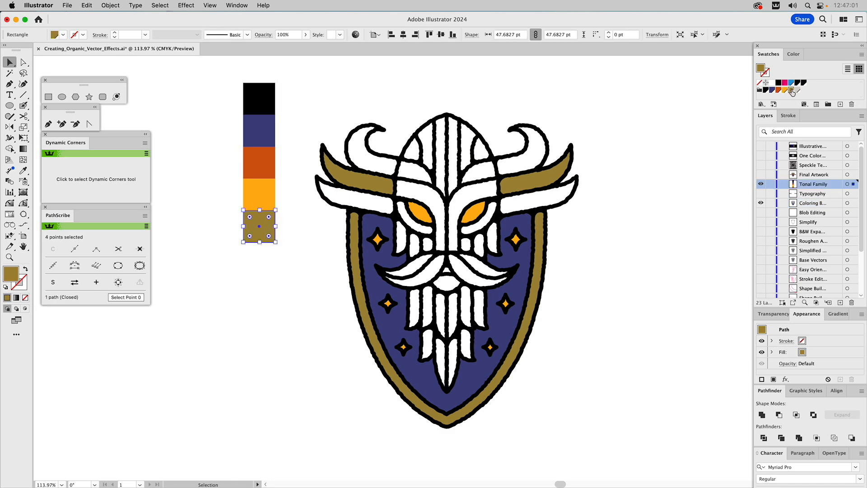
Fill both halves of the helmet's brow and nose guard with the global olive gold at an 80% tint, leaving nothing selected
click(672, 135)
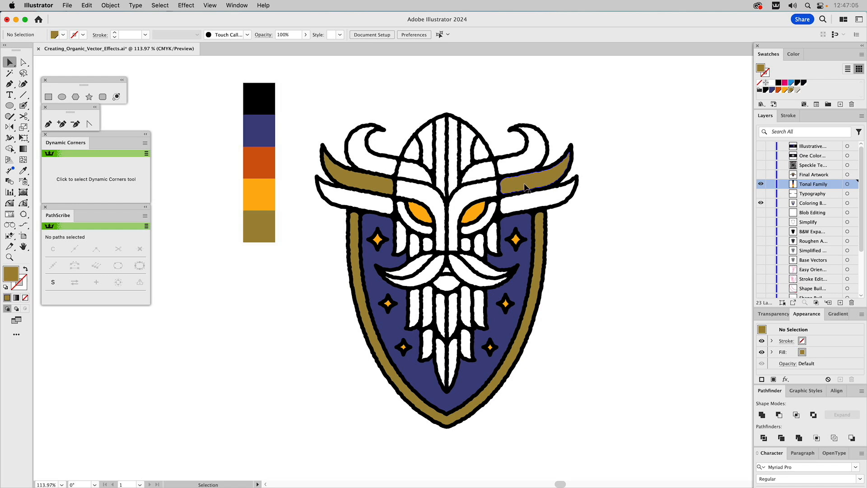
click(466, 194)
shift+click(424, 195)
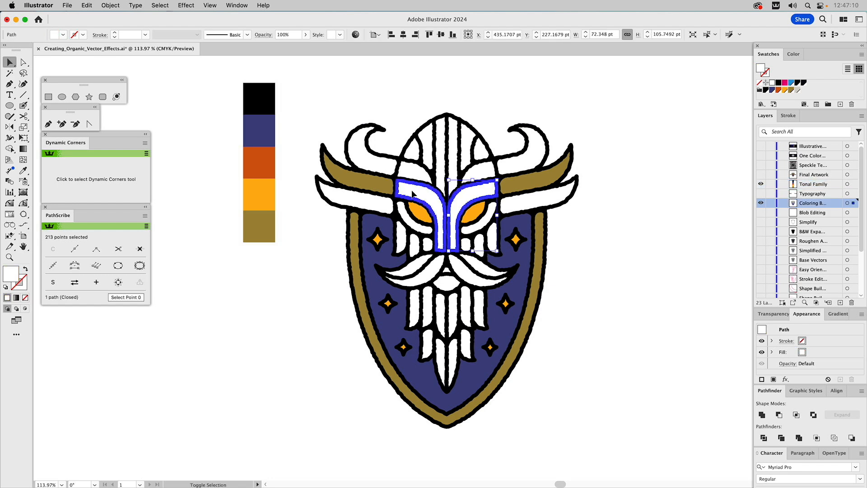
click(792, 91)
click(793, 54)
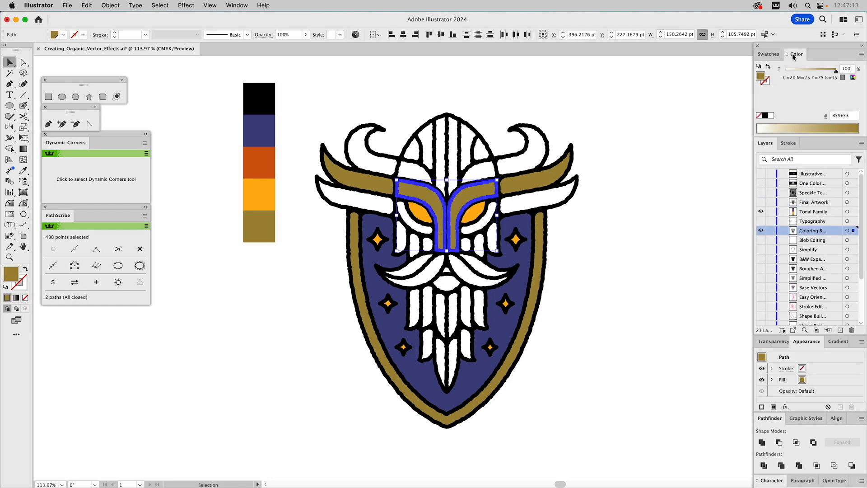
click(825, 71)
drag(824, 71, 827, 72)
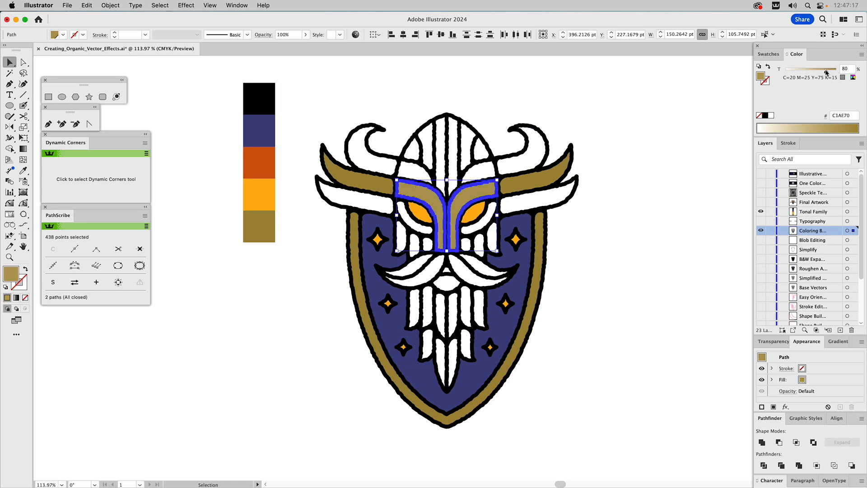
click(670, 109)
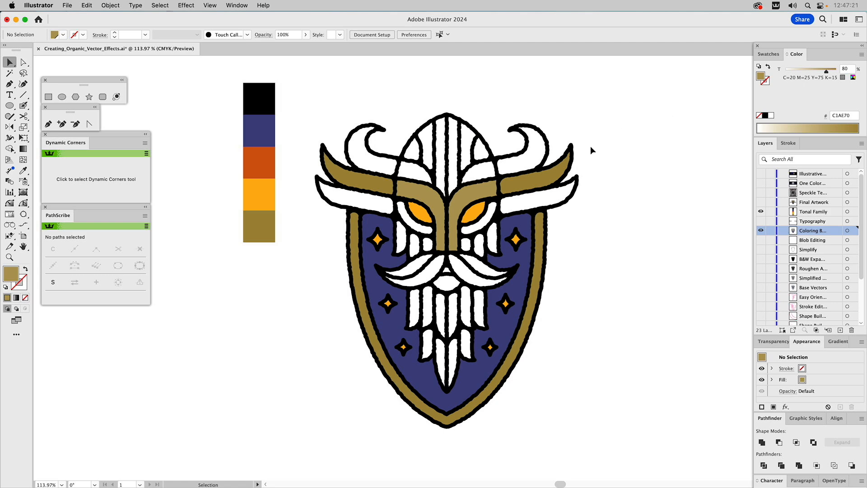
Fill the two lowest side horns with the global olive gold at a 70% tint, leaving nothing selected
click(520, 205)
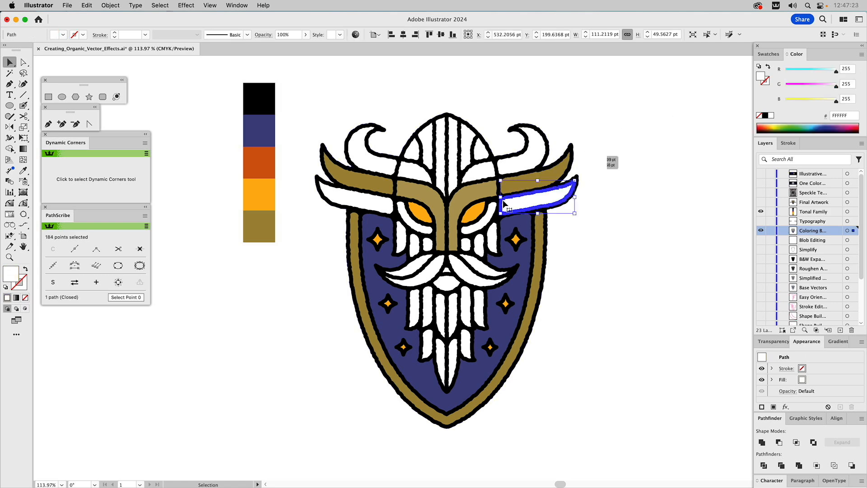
shift+click(360, 197)
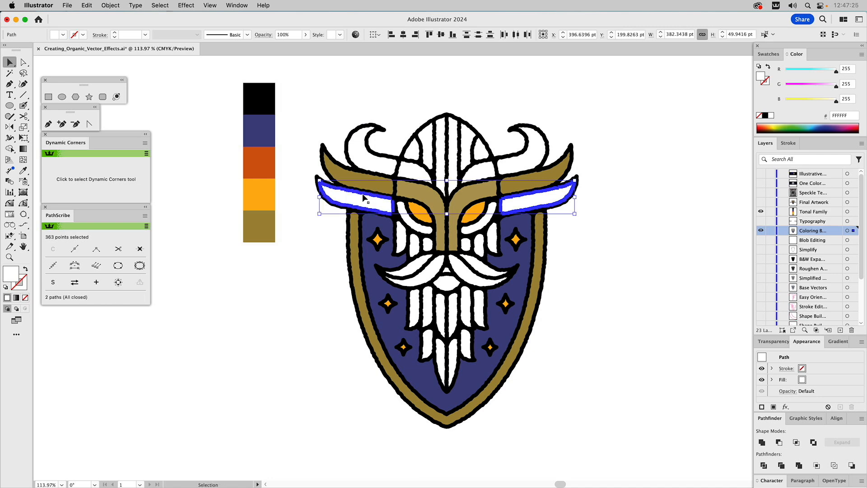
click(774, 56)
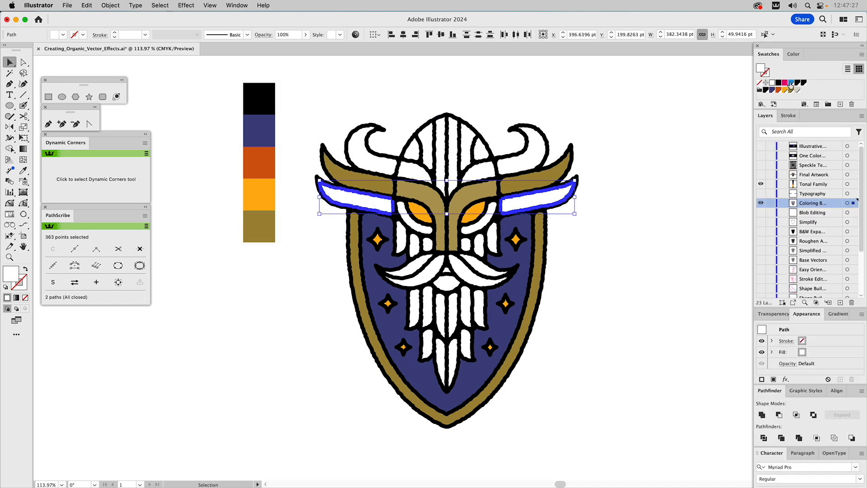
click(792, 91)
click(794, 55)
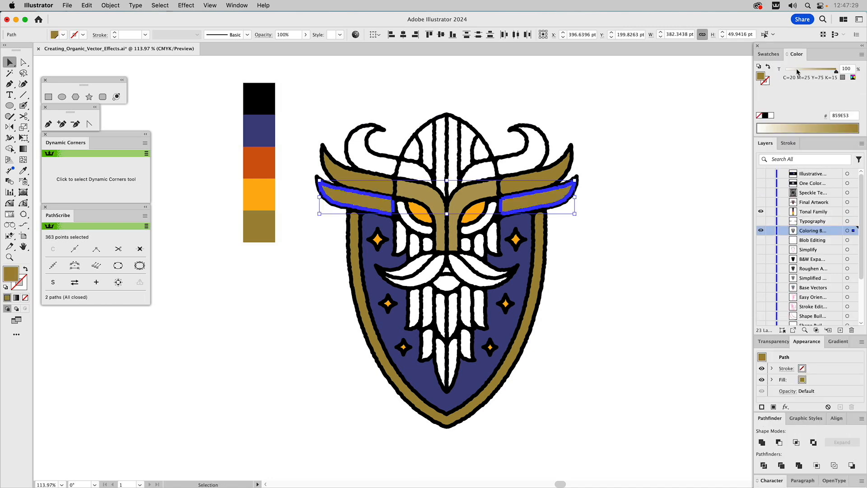
drag(836, 72, 823, 74)
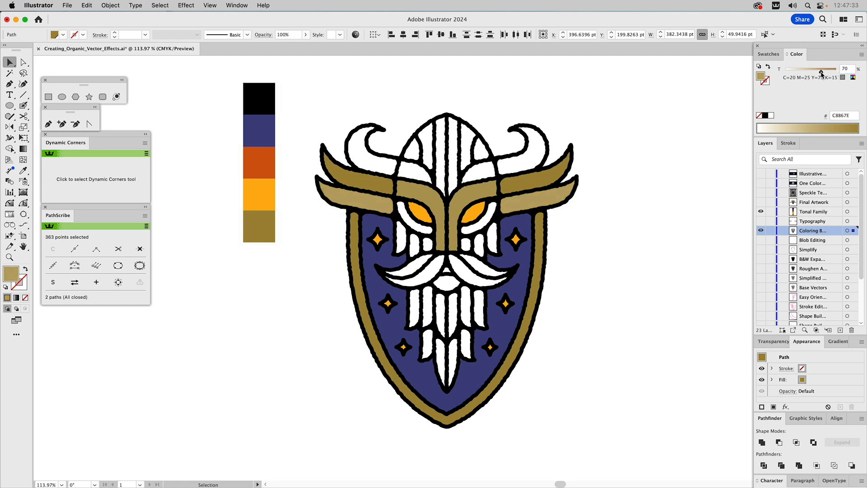
drag(821, 74, 821, 73)
click(655, 140)
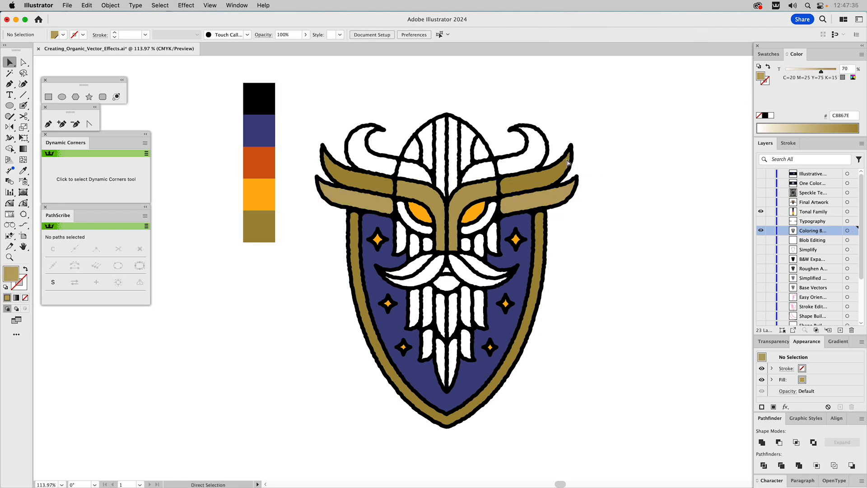
Fill the two curved rims beneath the eyes with the full-strength global olive gold, leaving nothing selected
key(a)
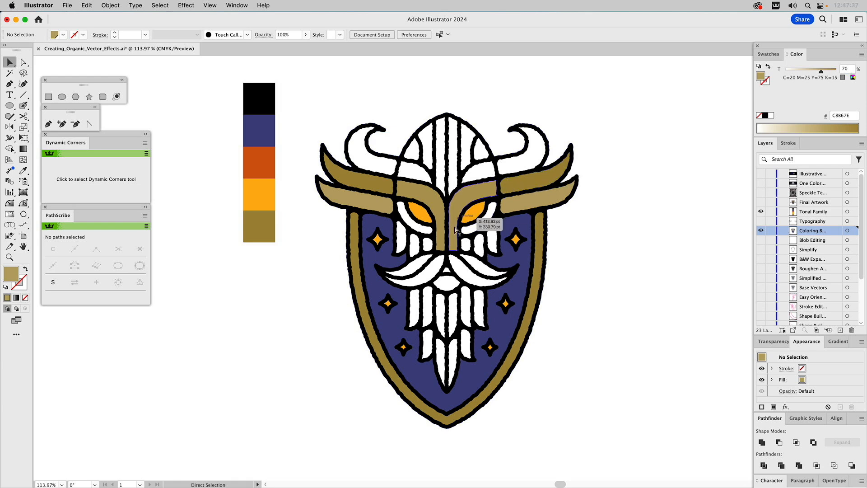
click(402, 214)
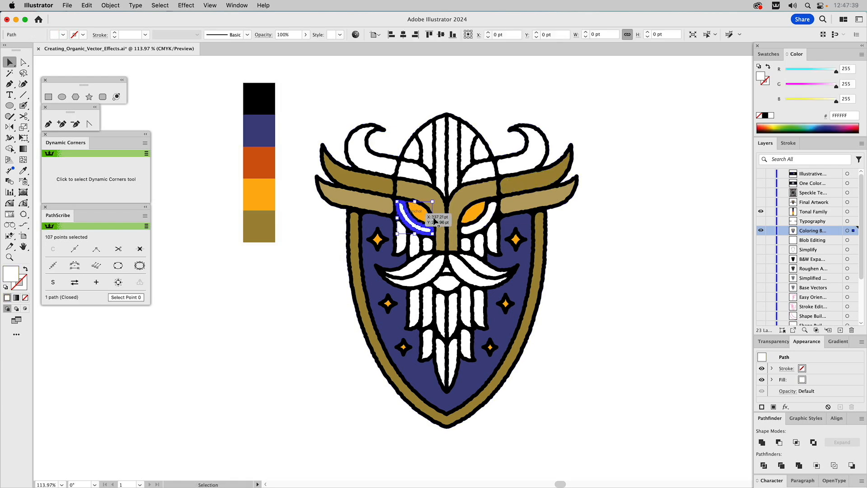
shift+click(492, 225)
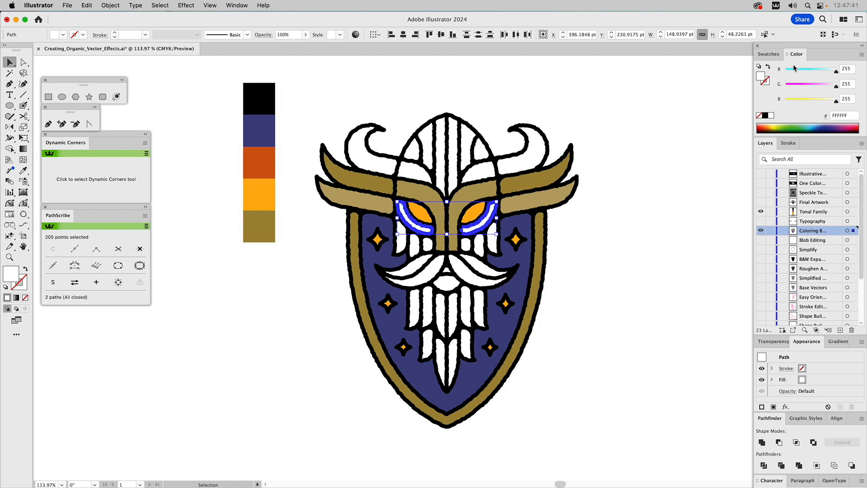
click(769, 55)
click(791, 90)
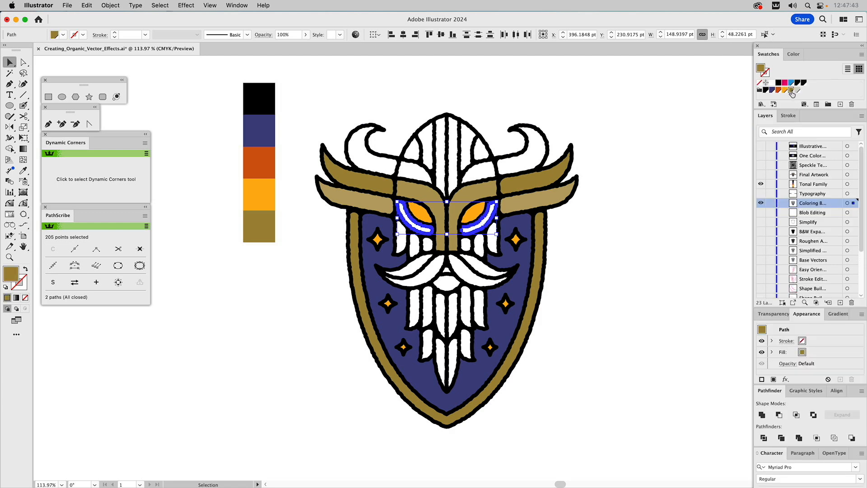
click(640, 161)
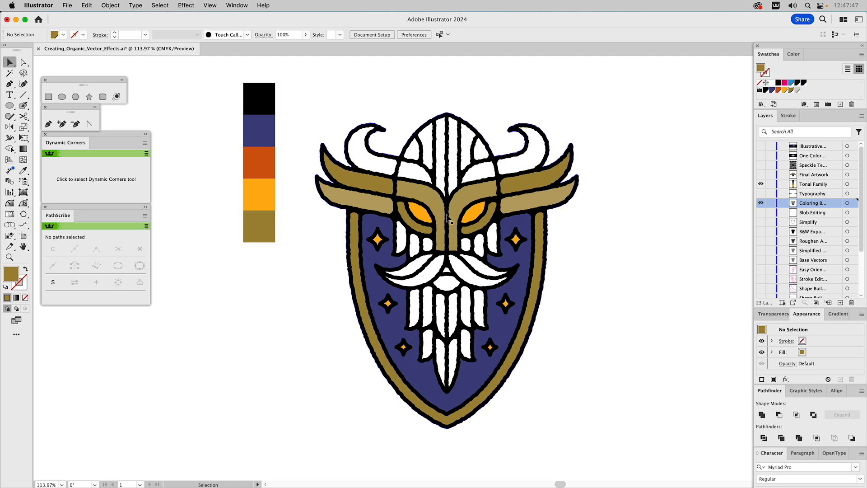
Fill the two helmet panels just above the brow with the global olive gold at a 60% tint, leaving nothing selected
click(480, 176)
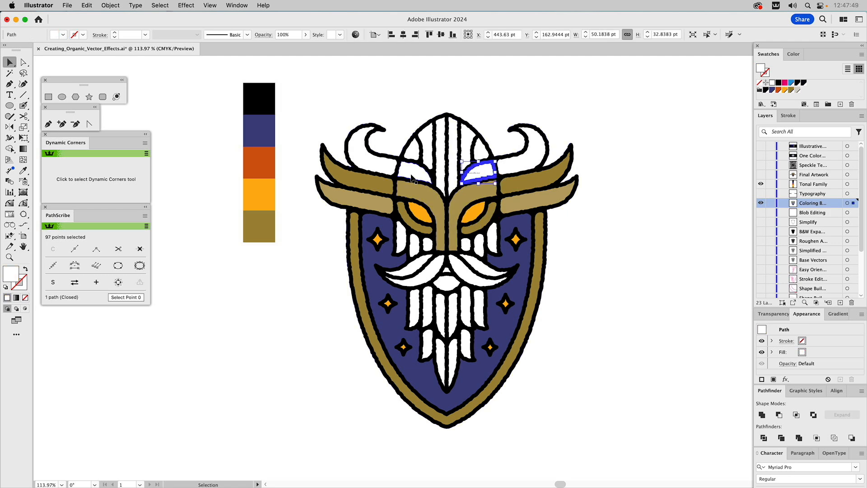
shift+click(412, 176)
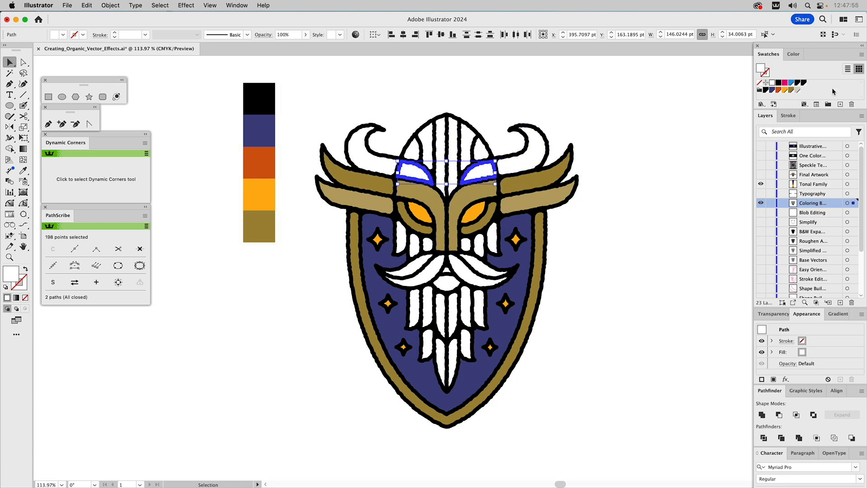
click(792, 93)
click(792, 55)
click(814, 70)
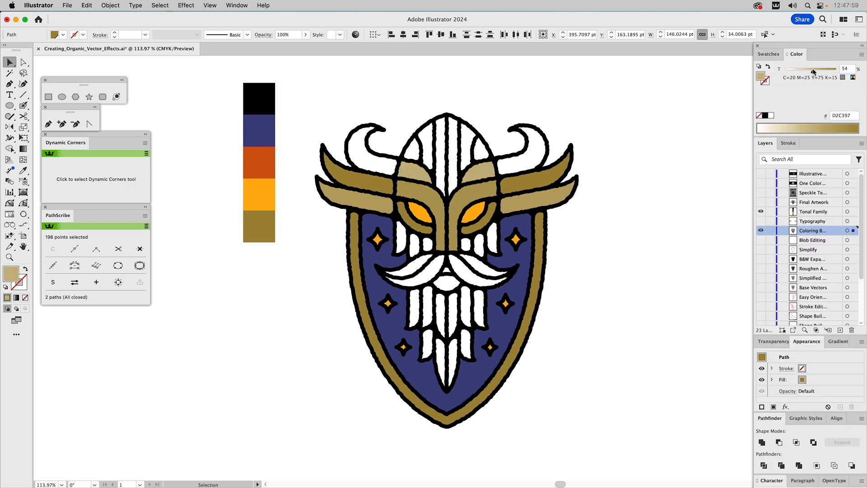
drag(815, 72, 817, 71)
click(657, 108)
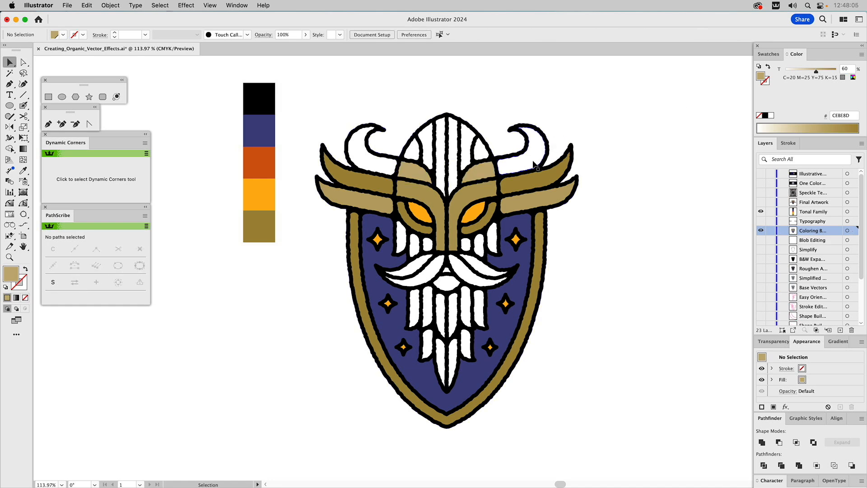
Fill the two curled upper horns with the global olive gold at a 30% tint, leaving nothing selected
click(541, 161)
shift+click(377, 168)
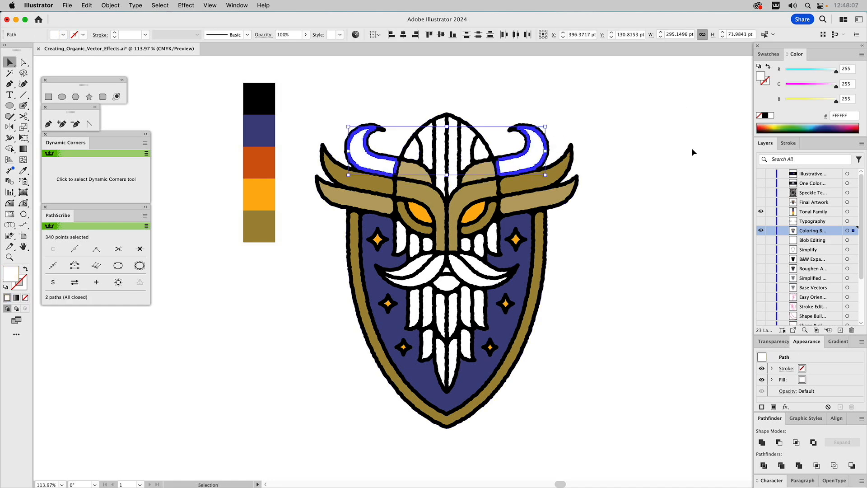
click(766, 54)
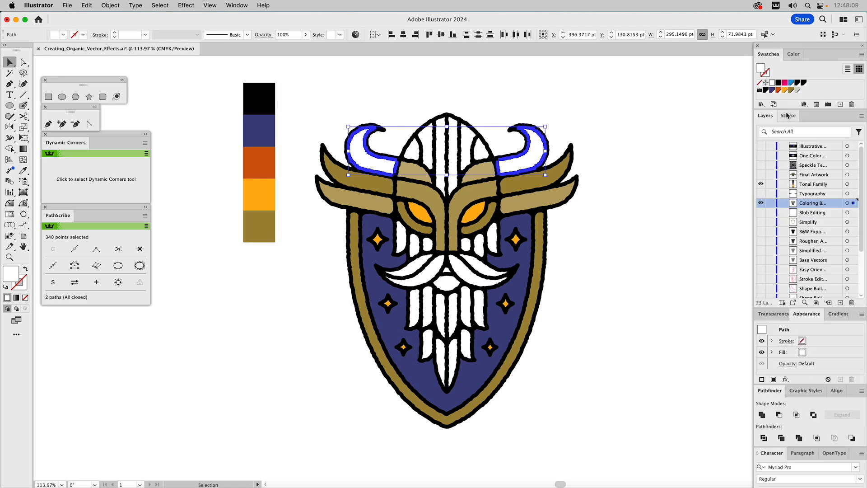
click(791, 90)
click(793, 54)
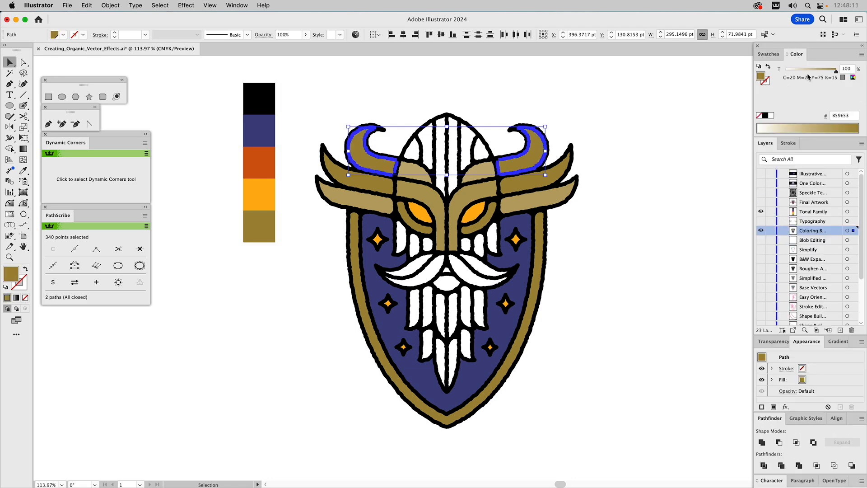
drag(817, 71, 801, 73)
click(680, 108)
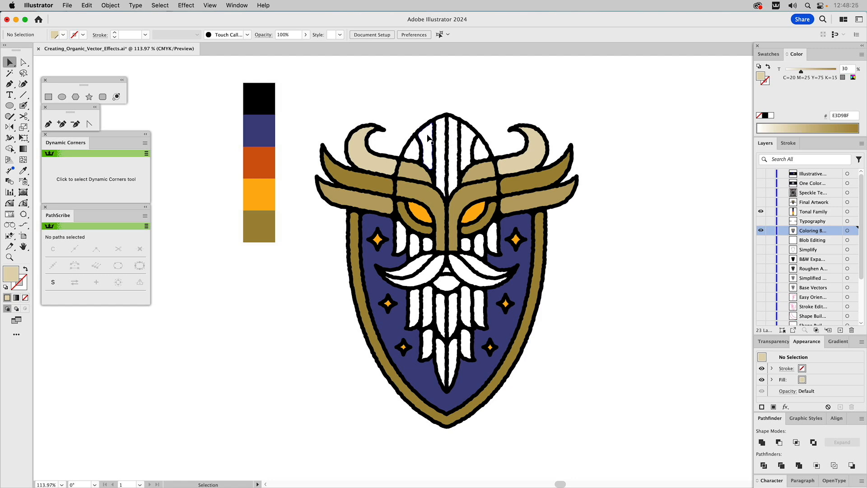
Fill the two central vertical helmet bands with the 70% gold tint sampled from the lowest side horn, leaving nothing selected
click(451, 137)
shift+super+click(450, 135)
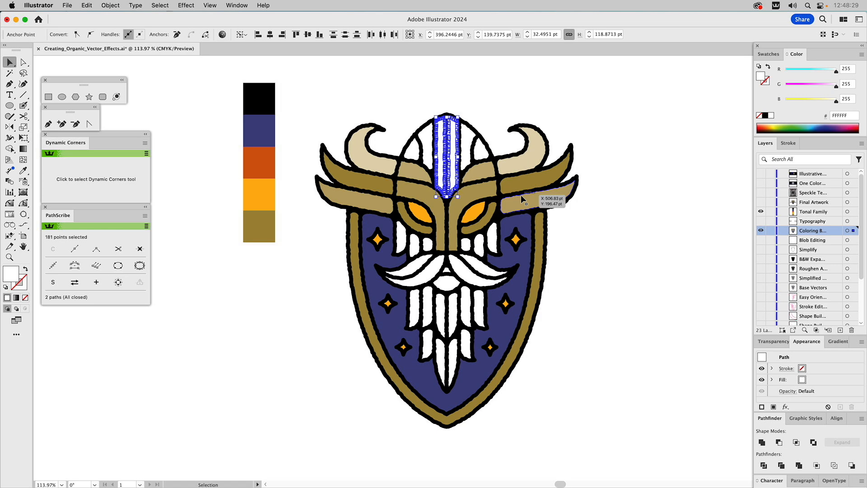
key(i)
click(540, 198)
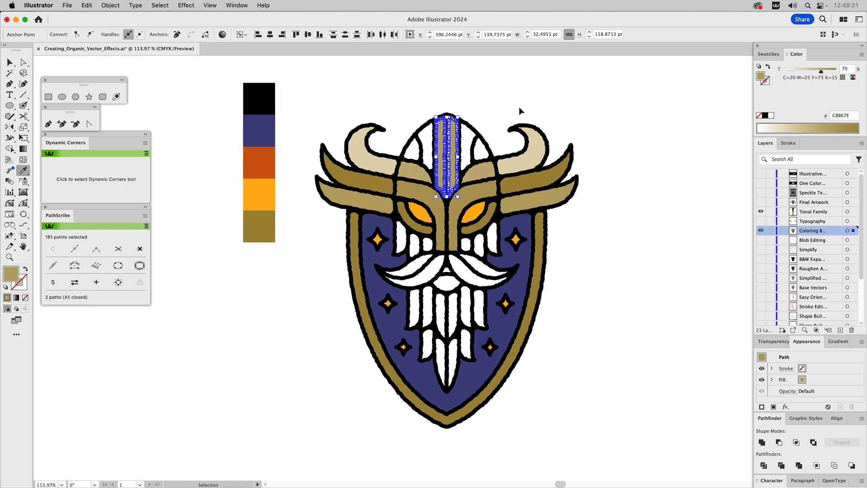
key(v)
click(516, 104)
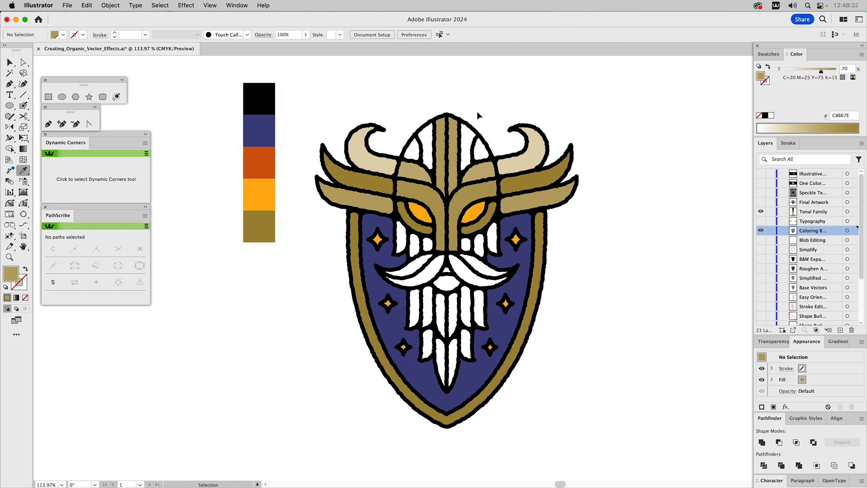
Fill the two helmet panels flanking the central bands with the full-strength gold sampled from the middle side horn
click(468, 143)
shift+click(426, 137)
key(i)
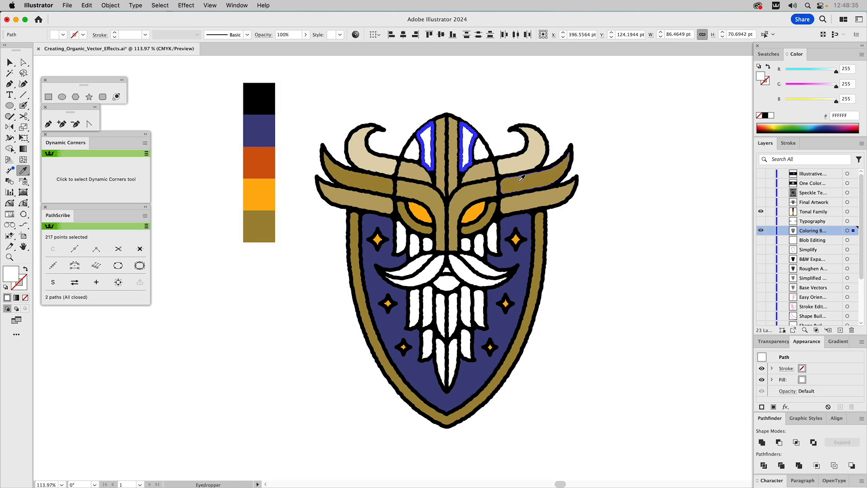
click(521, 179)
key(v)
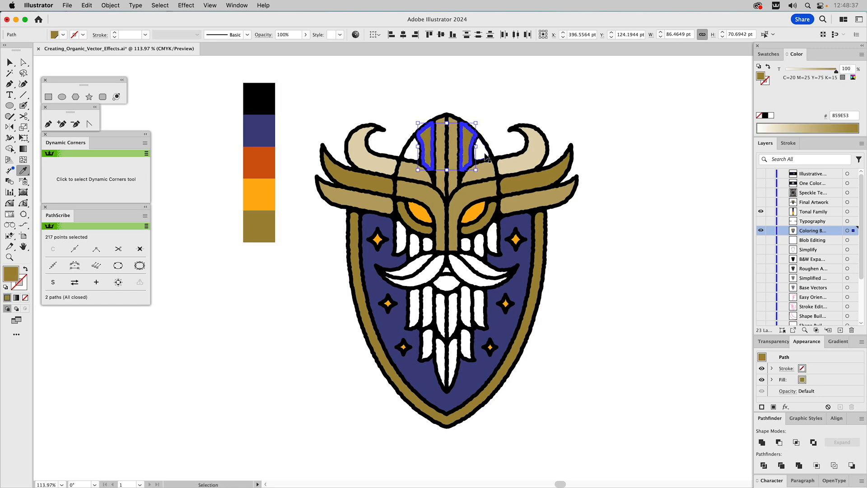
Fill the two small outer helmet triangles with the full-strength gold sampled from the adjacent helmet panel, leaving nothing selected
click(482, 153)
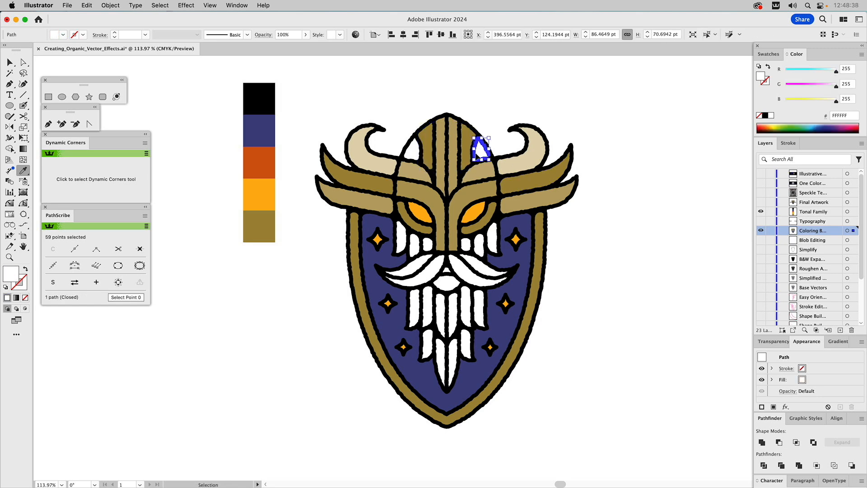
shift+click(413, 155)
key(i)
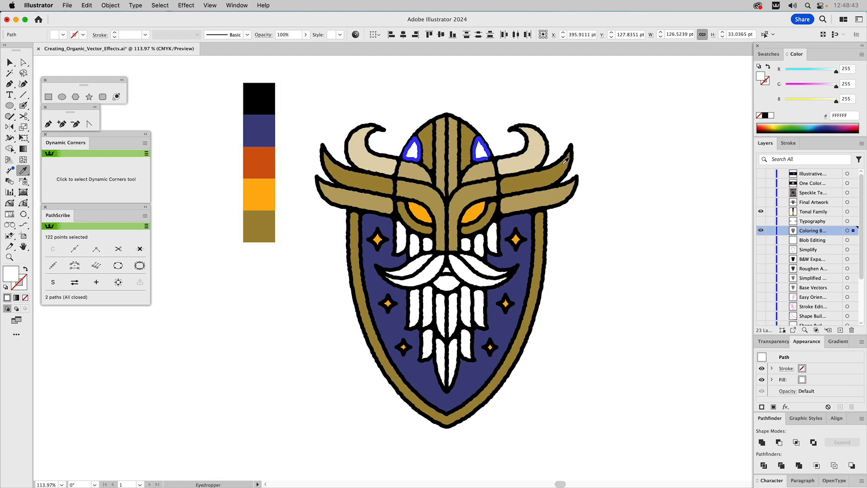
click(475, 134)
super+click(483, 105)
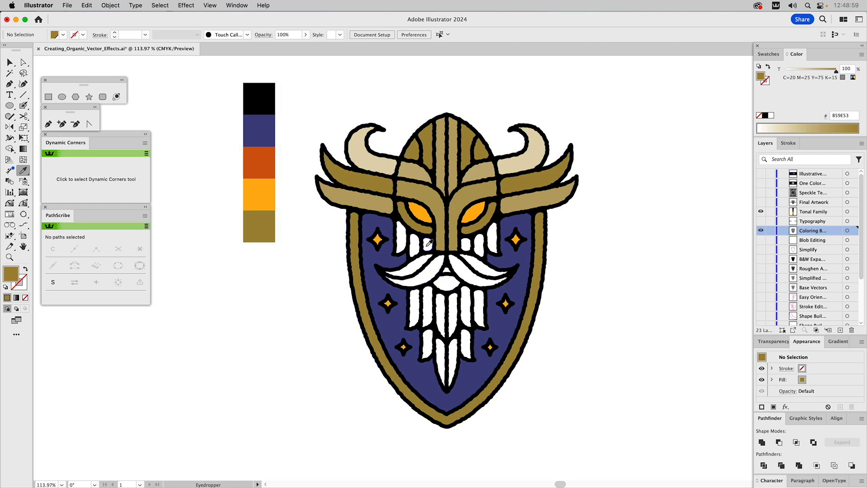
key(v)
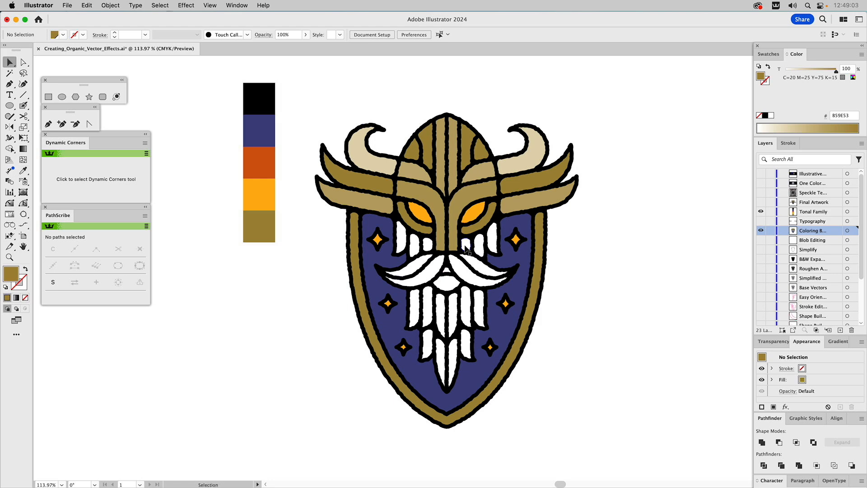
Fill the two cheek strands beside the nose guard and the two lower mustache shapes with the palette's burnt orange, leaving nothing selected
click(466, 247)
shift+click(429, 246)
shift+click(435, 271)
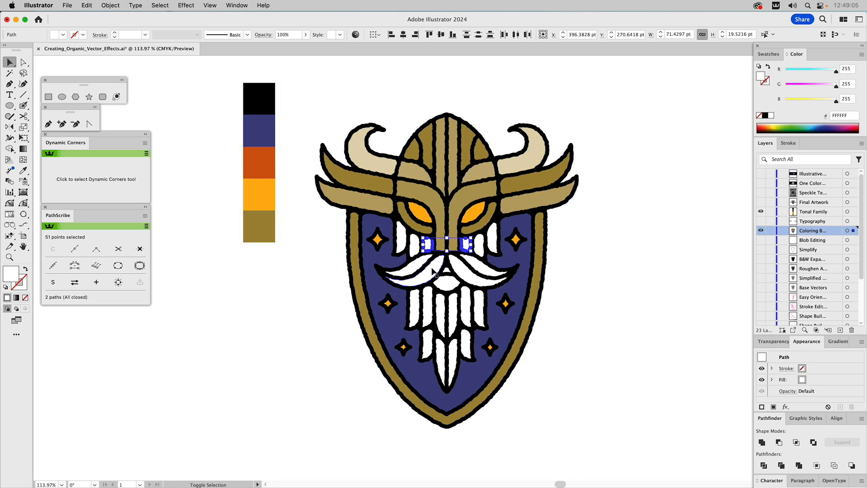
shift+click(461, 273)
key(i)
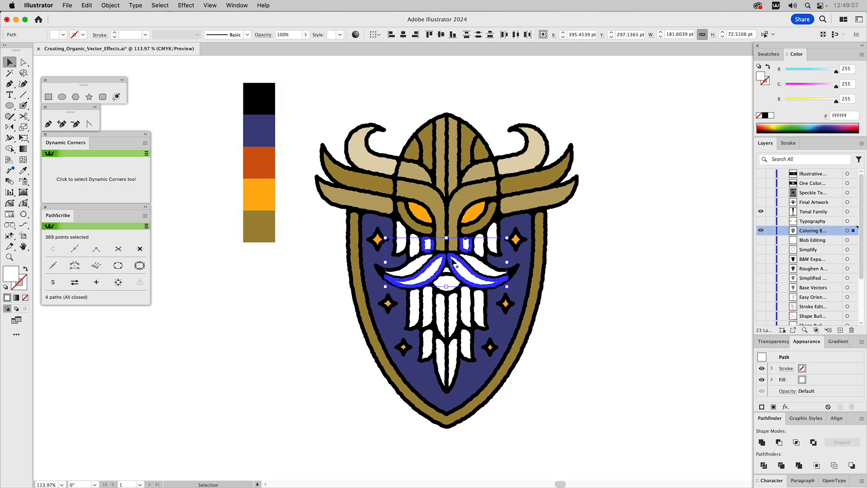
click(271, 165)
key(v)
click(590, 278)
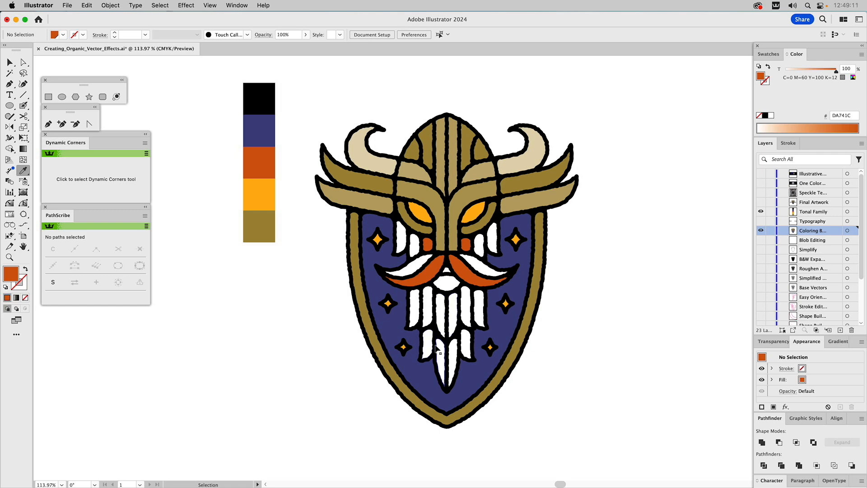
Fill the right half of the two central beard strands with the full-strength orange sampled from the mustache, leaving nothing selected
click(457, 325)
shift+super+click(454, 356)
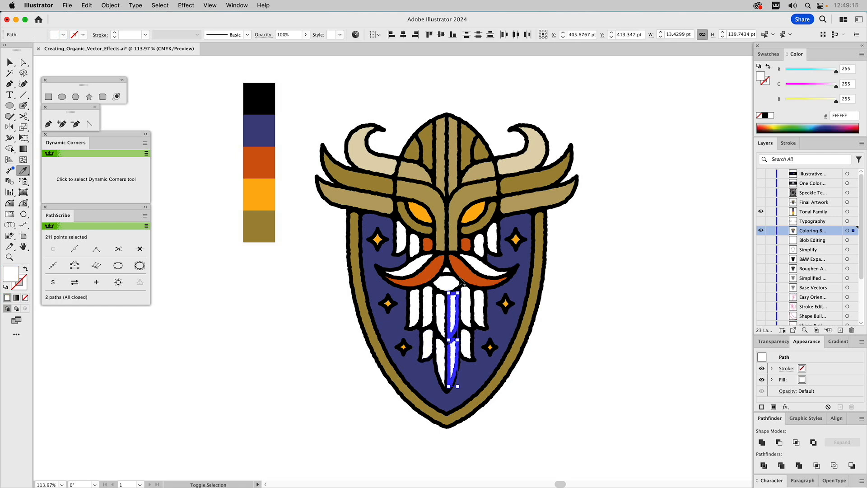
click(463, 263)
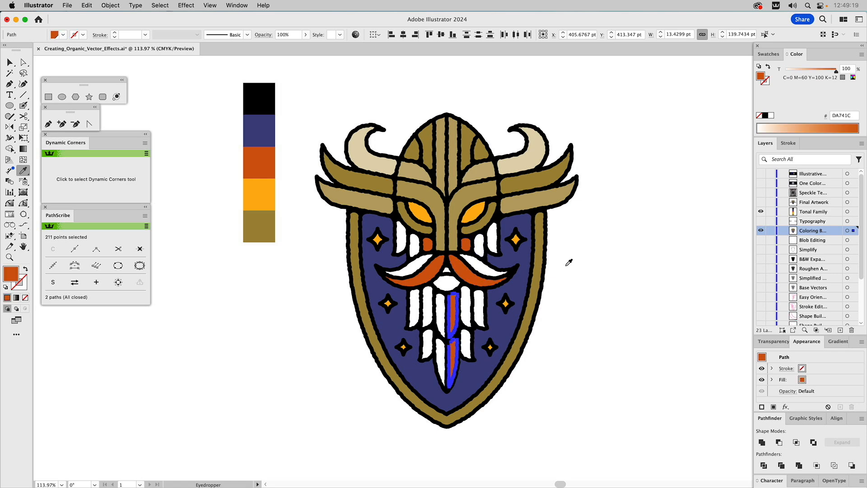
key(v)
click(638, 280)
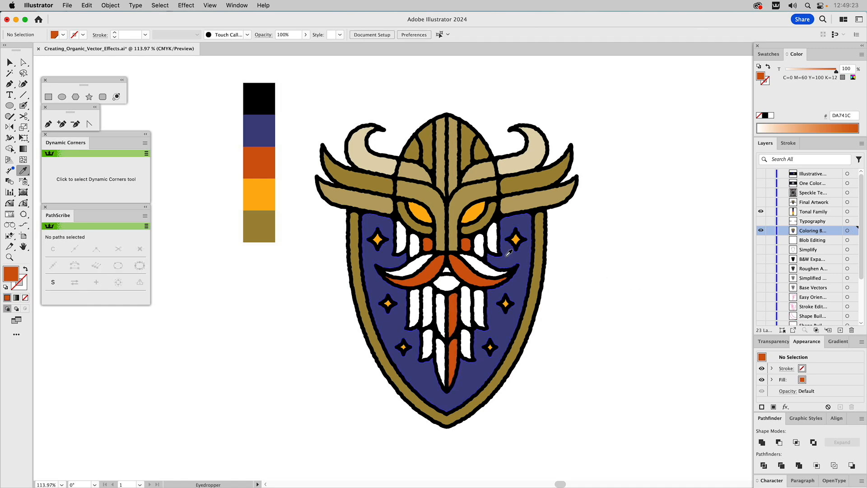
Fill the two outer right cheek strands with the global orange swatch, the inner one at 80% tint and the outermost at 60%
click(477, 248)
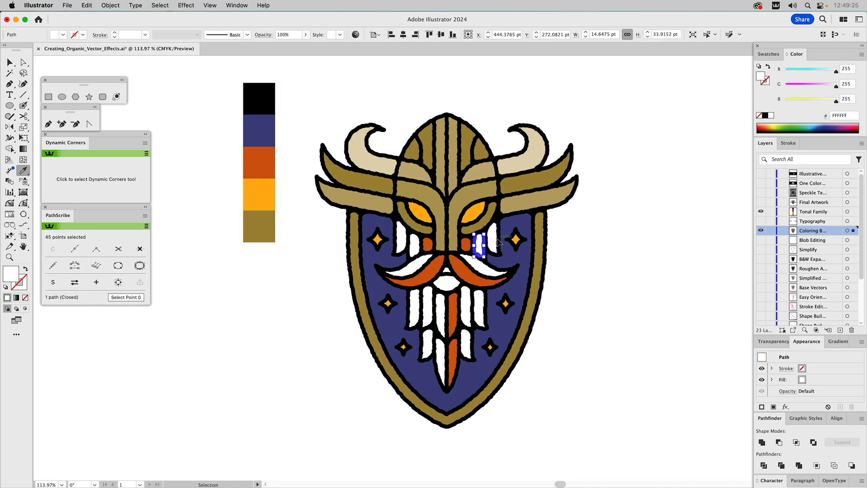
click(774, 55)
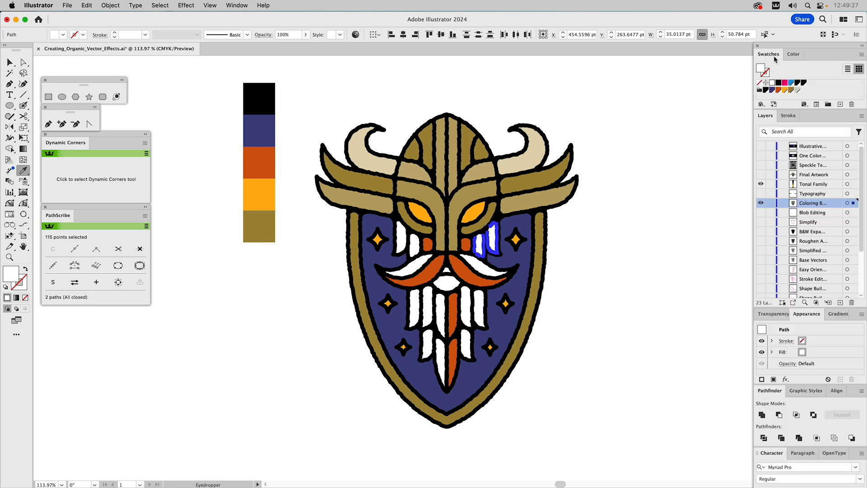
click(778, 90)
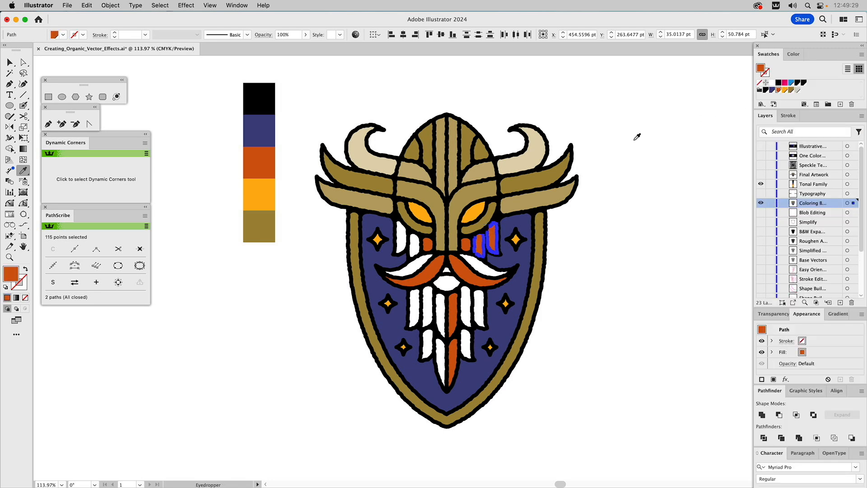
click(795, 56)
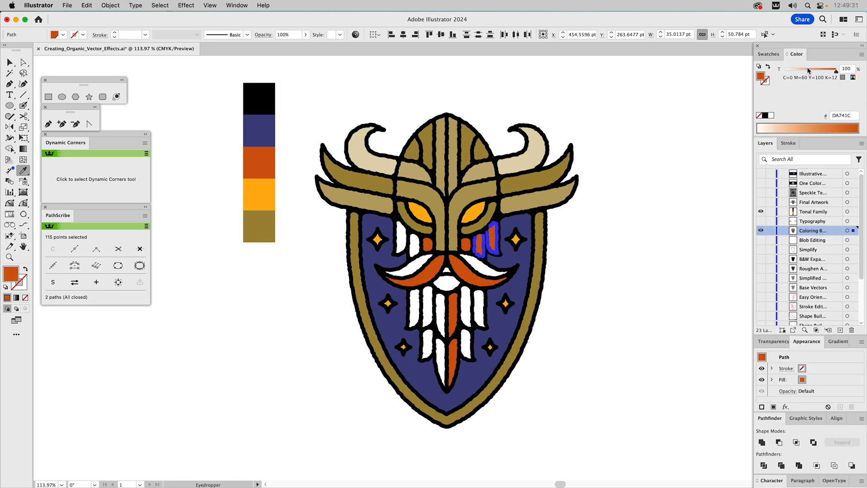
drag(812, 68, 827, 73)
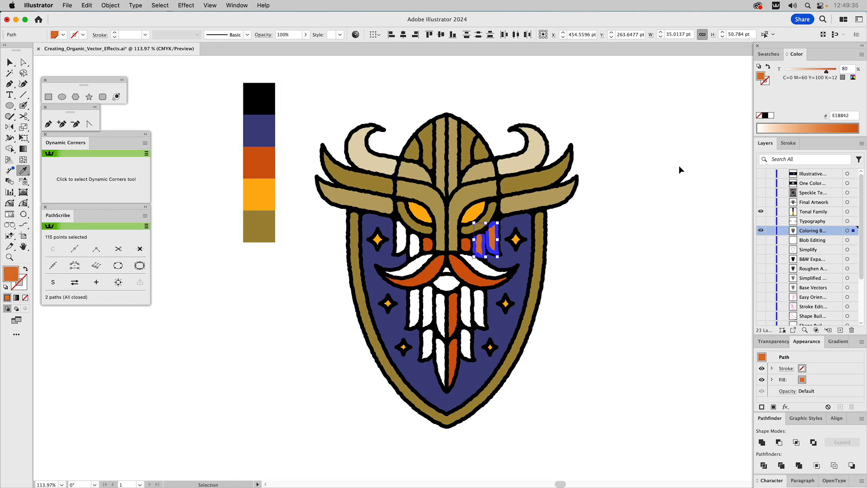
super+click(551, 224)
super+click(496, 234)
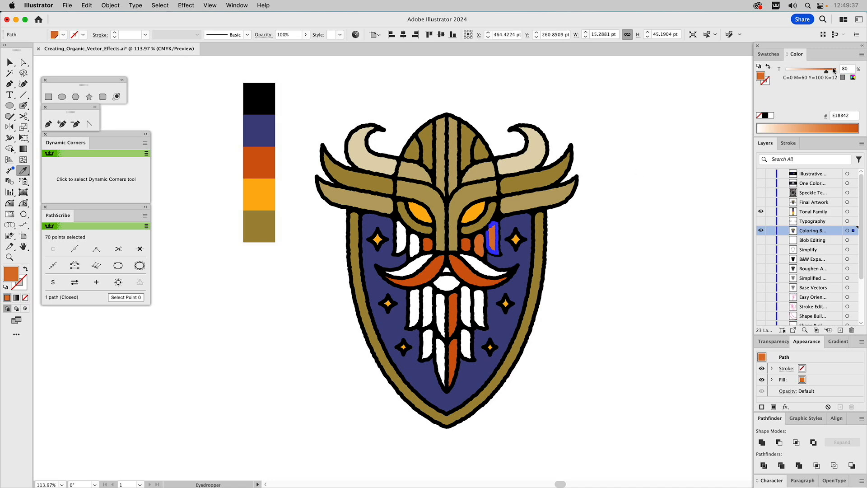
drag(827, 71, 815, 73)
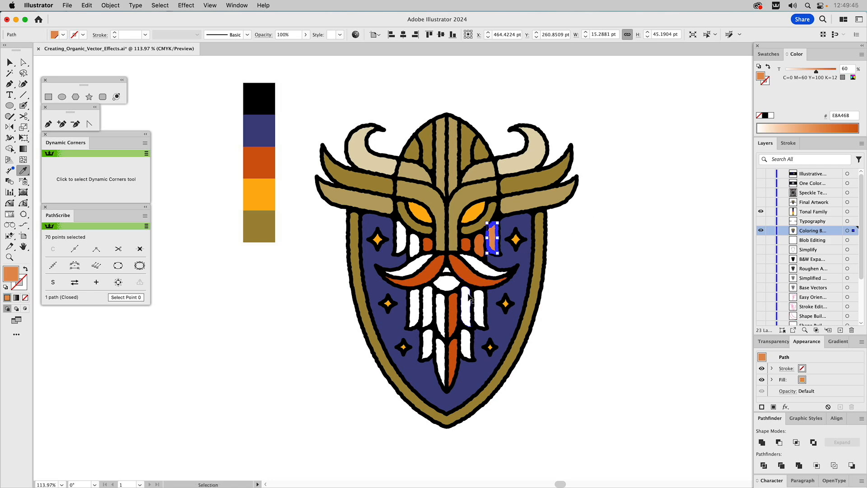
Fill the two outer right strands of the upper beard row with the 80% and 60% orange tints sampled from the right cheek strands
super+click(470, 299)
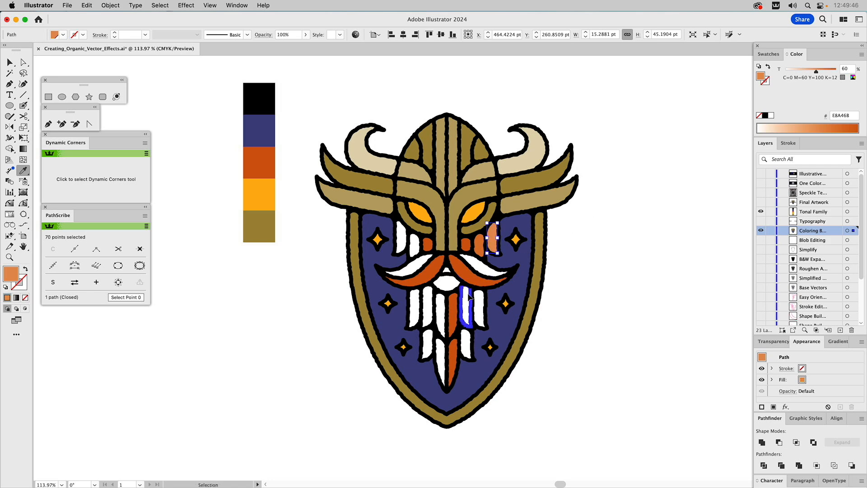
click(481, 240)
super+click(480, 309)
click(495, 239)
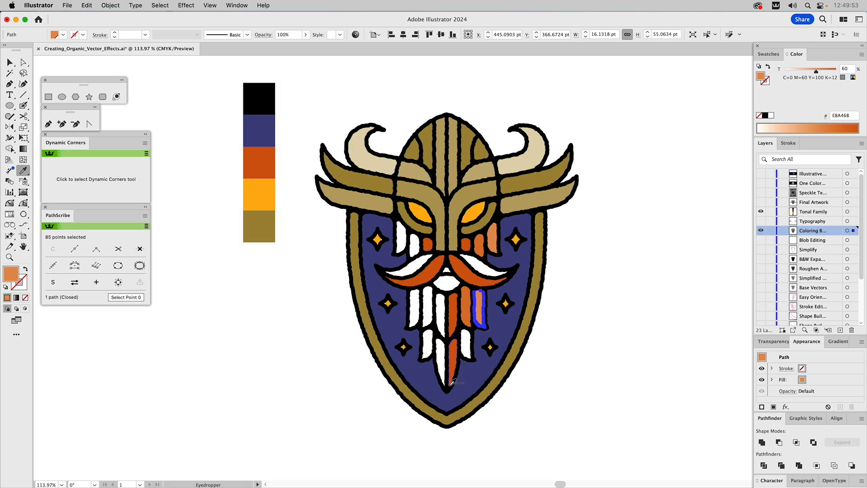
Fill the lower beard row's outer right strand with global orange at 90% tint and the right upper mustache shape with the 80% tint
super+click(466, 347)
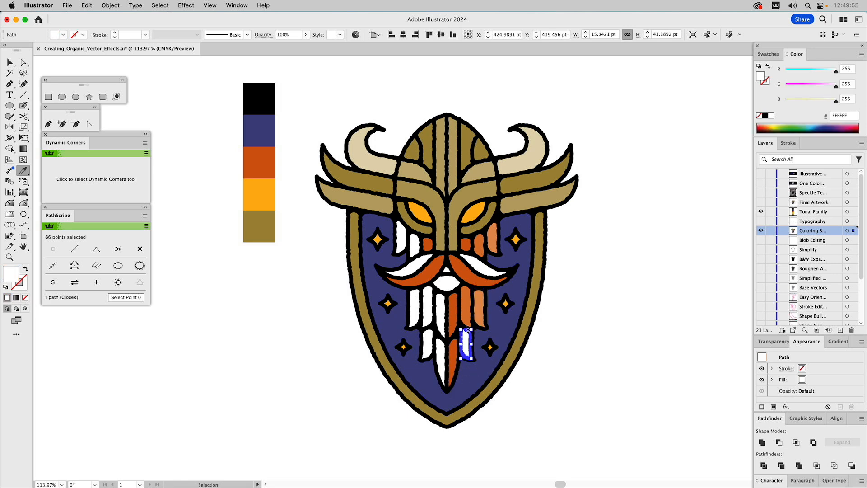
click(769, 54)
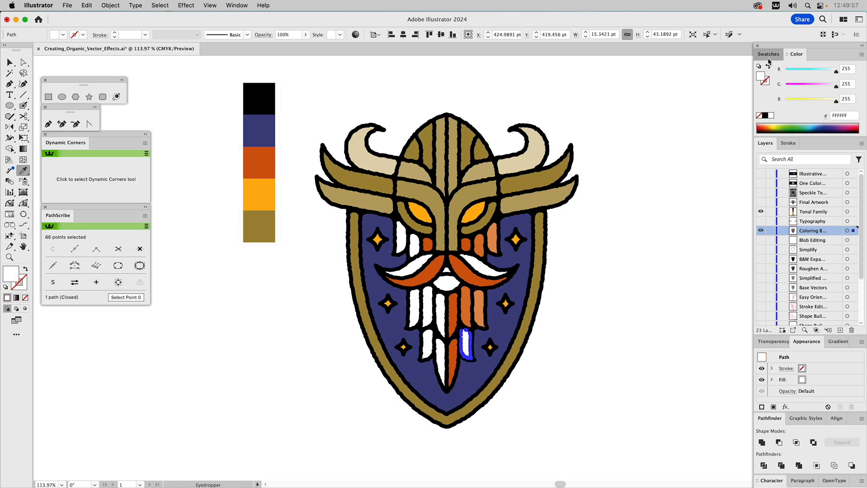
click(779, 90)
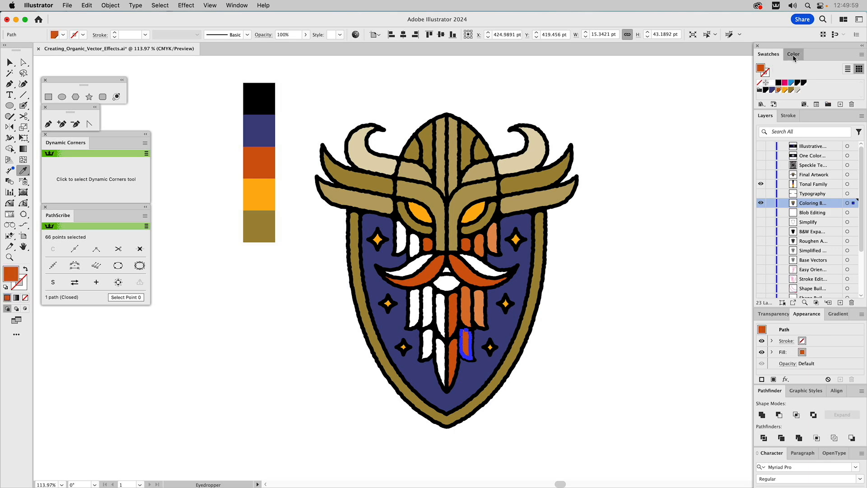
click(794, 54)
drag(835, 71, 831, 73)
super+click(653, 254)
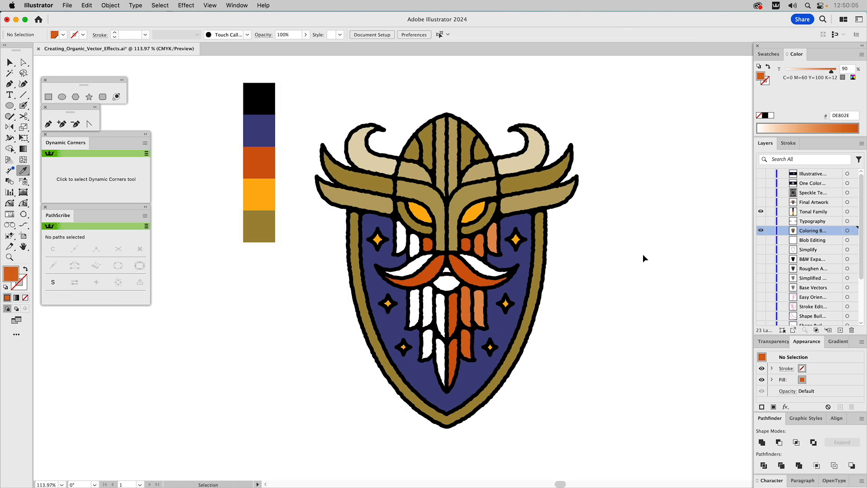
super+click(481, 270)
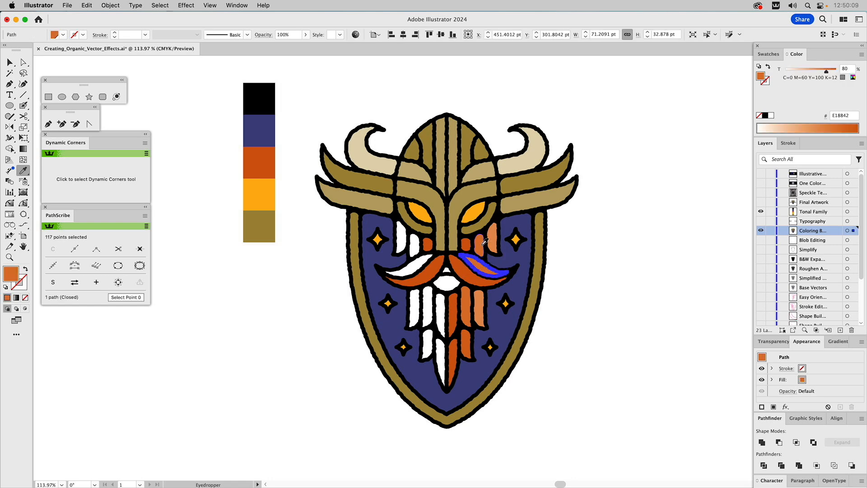
super+click(608, 284)
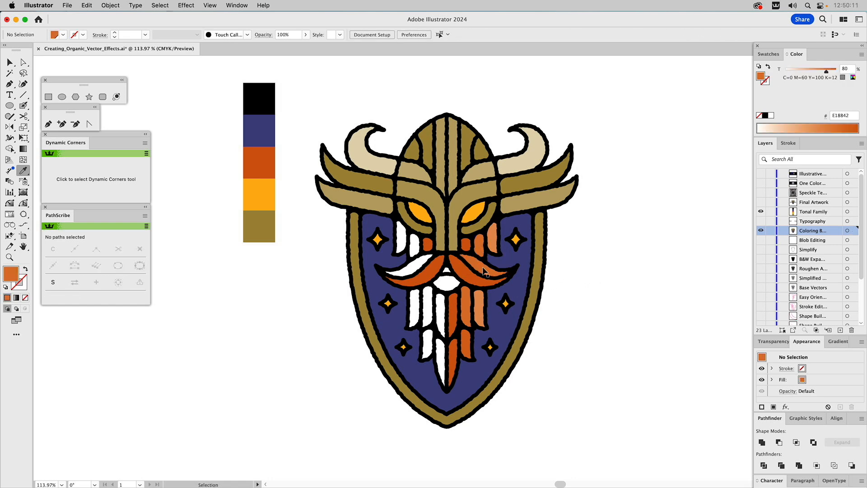
Match the left central beard strands and the lower row's outer left strand to their right counterparts' full-strength and 90% orange
super+click(444, 298)
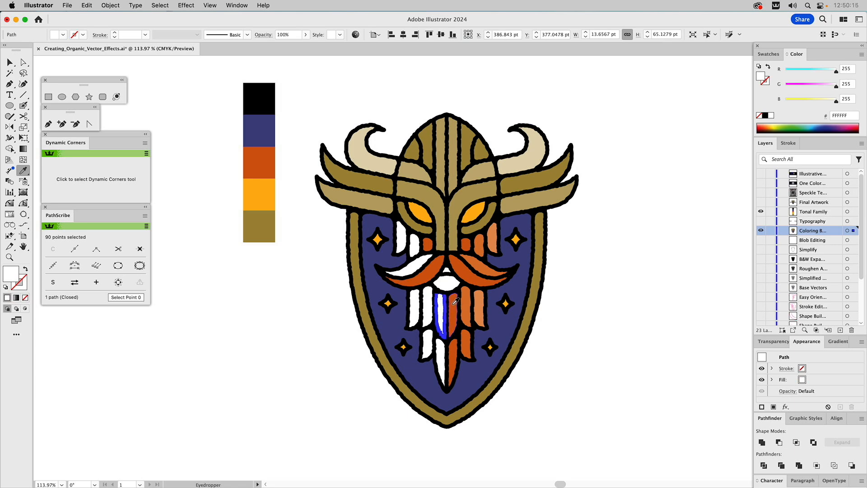
click(446, 342)
super+click(442, 350)
click(450, 348)
super+click(428, 345)
click(471, 332)
Fill the two outer left strands of the upper beard row with the 80% and 60% orange tints sampled from their right counterparts
super+click(428, 310)
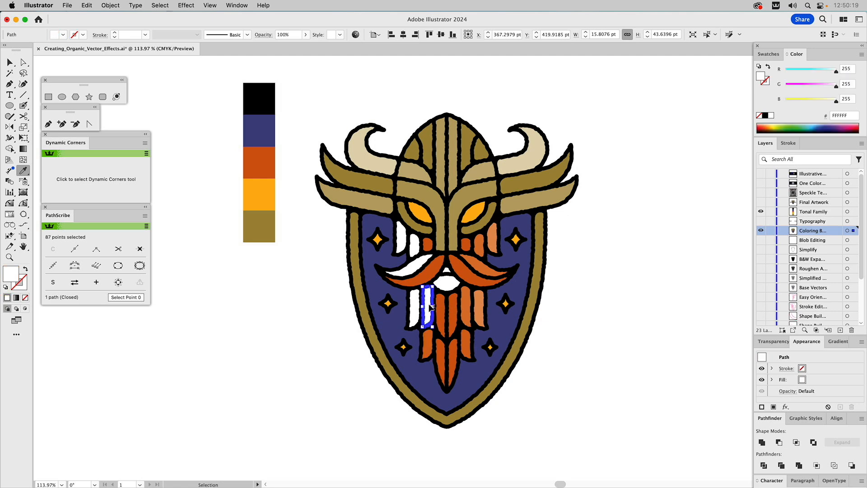
click(467, 303)
super+click(414, 305)
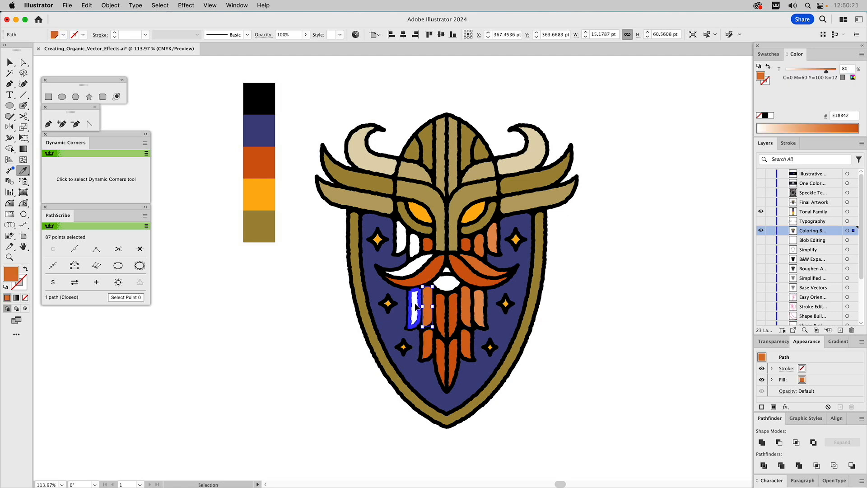
click(476, 299)
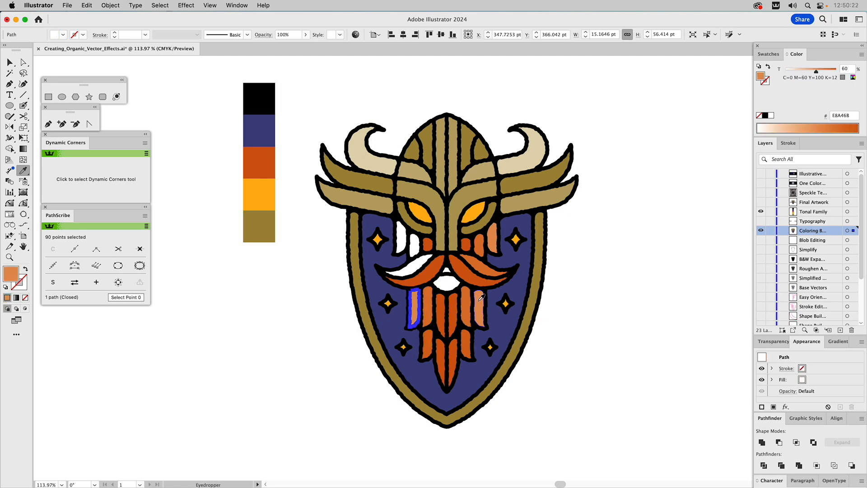
Fill the two outer left cheek strands with the 80% and 60% orange tints sampled from the right cheek, leaving nothing selected
super+click(414, 245)
click(484, 239)
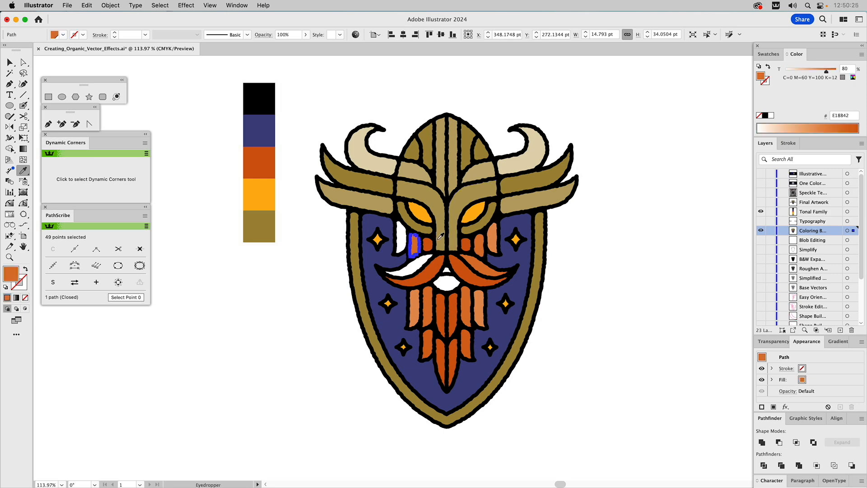
super+click(403, 240)
click(494, 235)
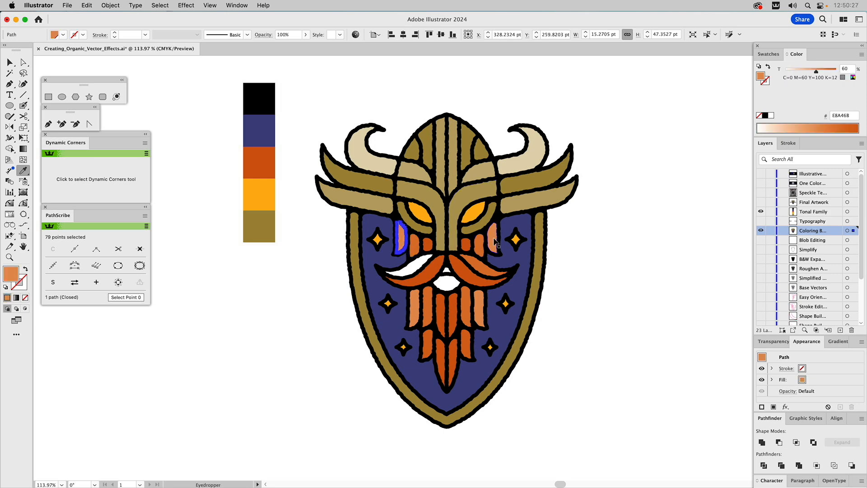
super+click(571, 256)
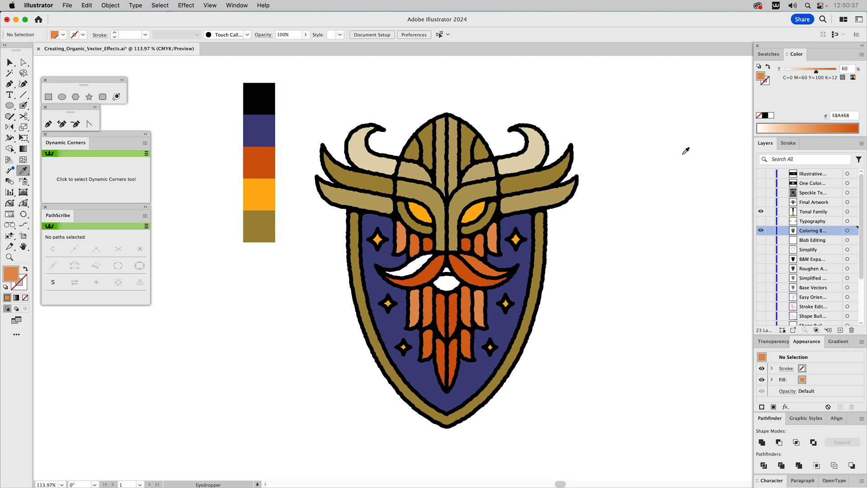
Fill the left upper mustache shape with the 80% orange tint sampled from the right one, leaving nothing selected
click(399, 89)
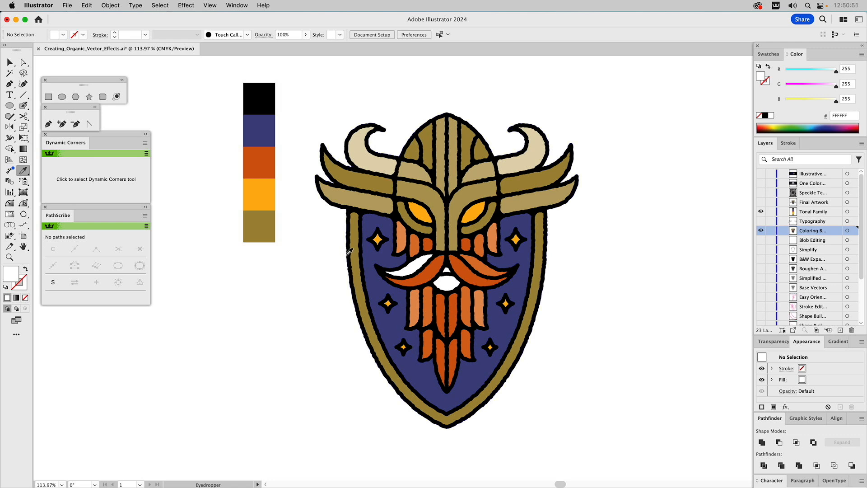
super+click(418, 268)
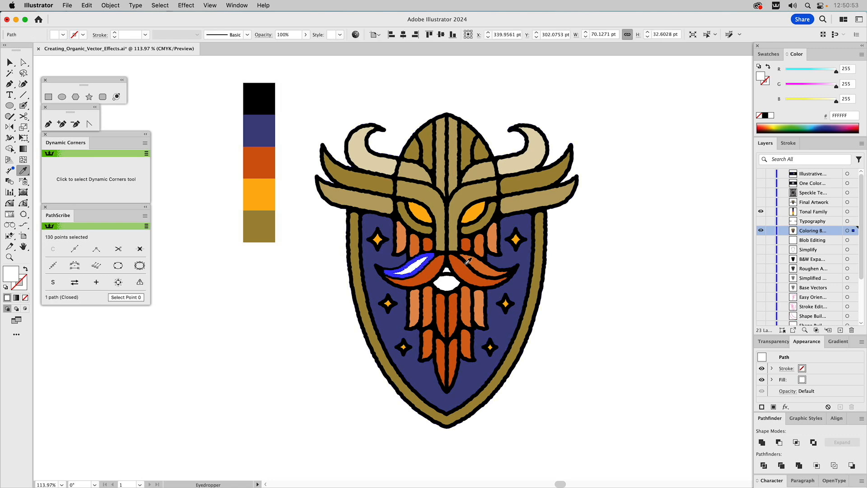
click(474, 261)
super+click(616, 267)
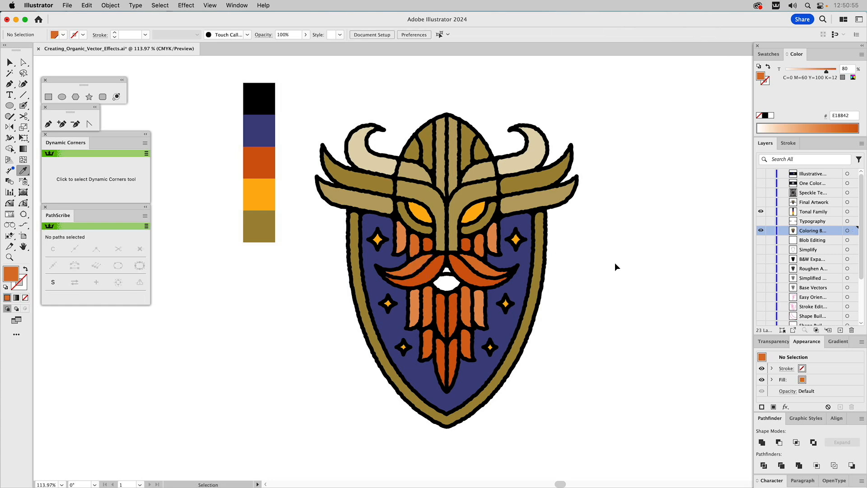
Fill the lip shape below the mustache with the global orange at a 50% tint, leaving nothing selected
super+click(448, 285)
click(485, 262)
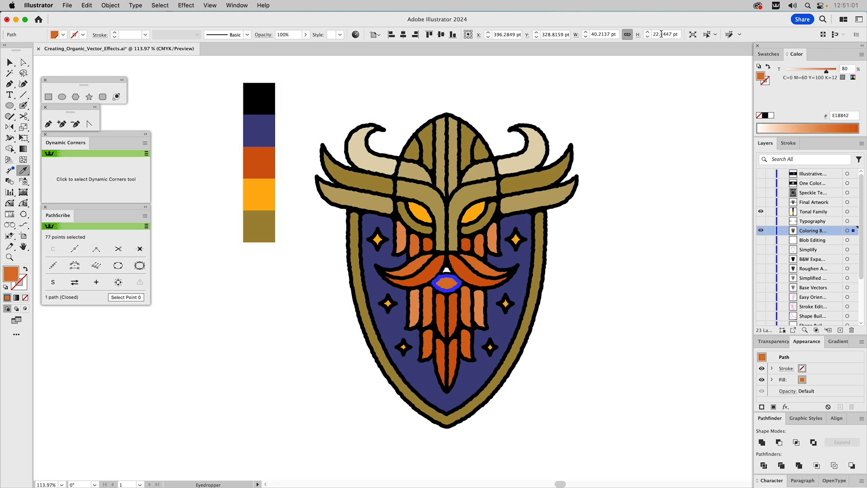
drag(819, 71, 811, 72)
super+click(629, 224)
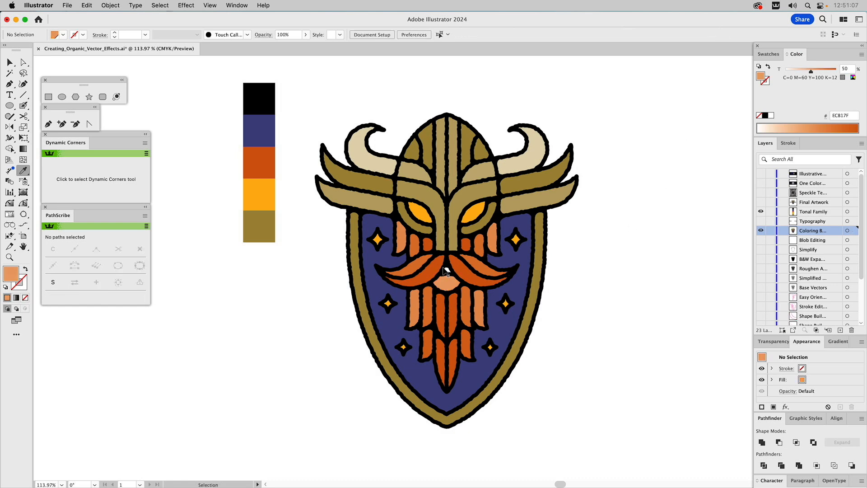
Fill the small triangle between the mustache and lip with the 80% orange tint sampled from a beard strand, leaving nothing selected
super+click(447, 270)
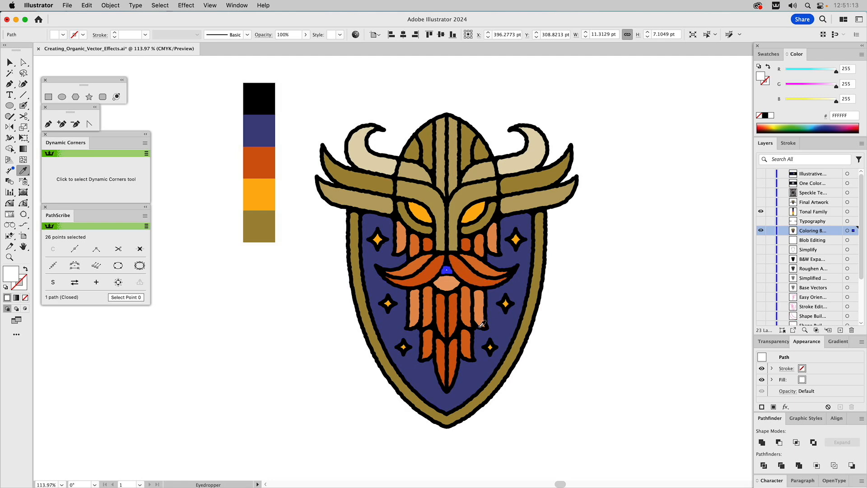
click(470, 311)
super+click(613, 313)
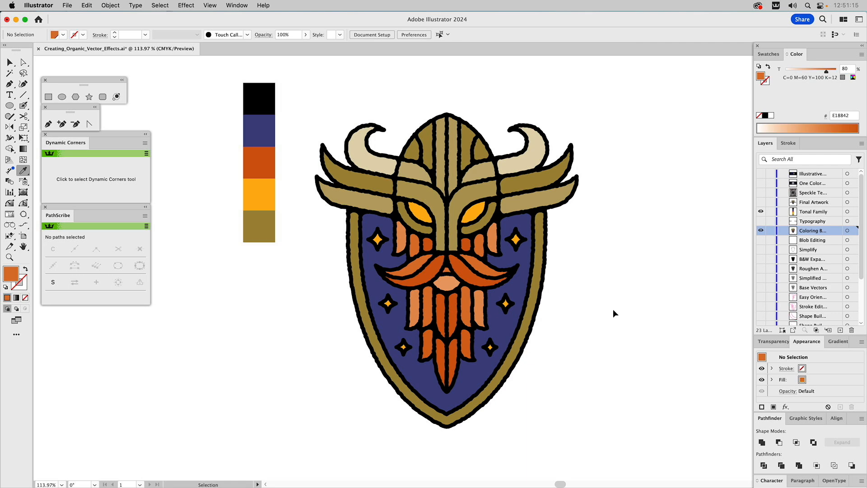
Refill the small triangle between the mustache and lip with the 60% orange tint sampled from the right cheek, leaving nothing selected
super+click(447, 270)
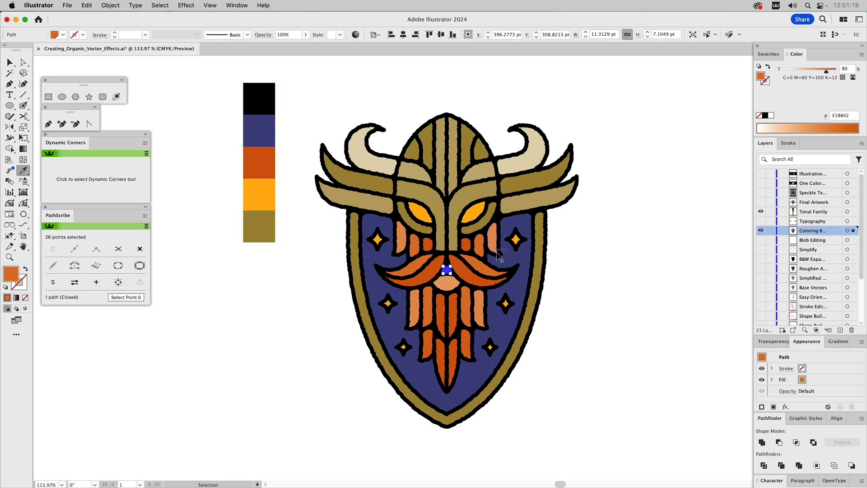
super+click(602, 281)
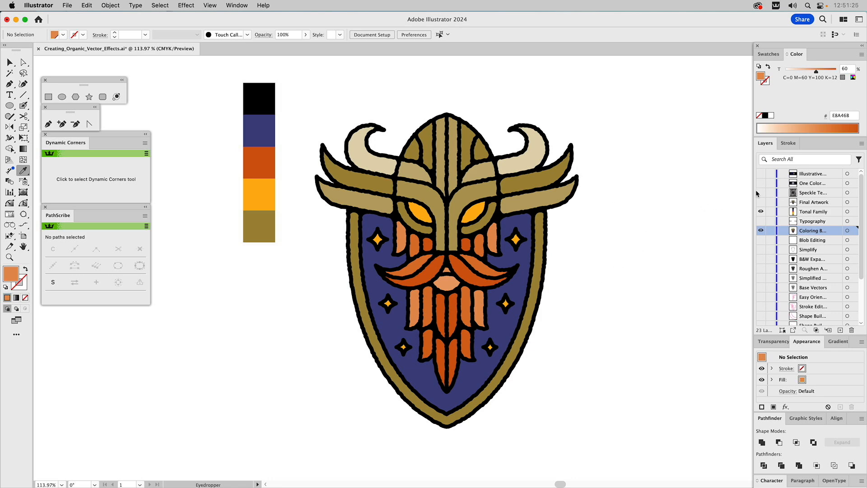
Show the Typography layer instead of Tonal Family and turn on the Roughen effect for the Asgard Lounge lettering, leaving nothing selected
click(761, 212)
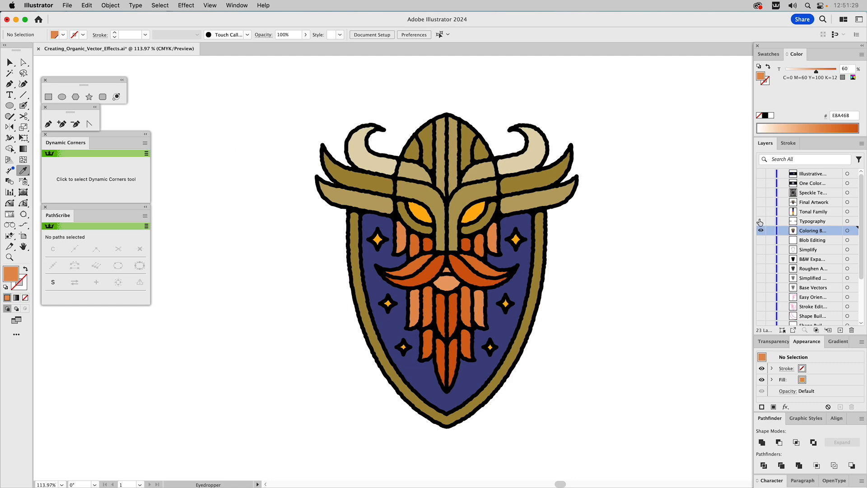
click(760, 221)
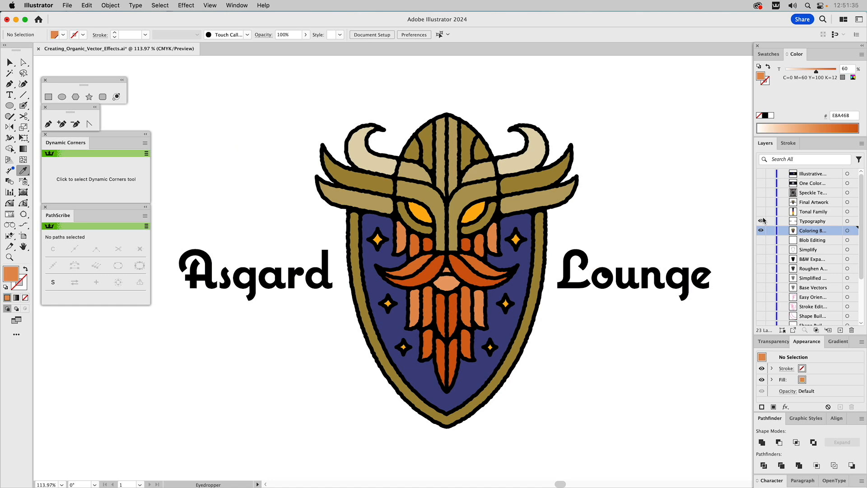
key(v)
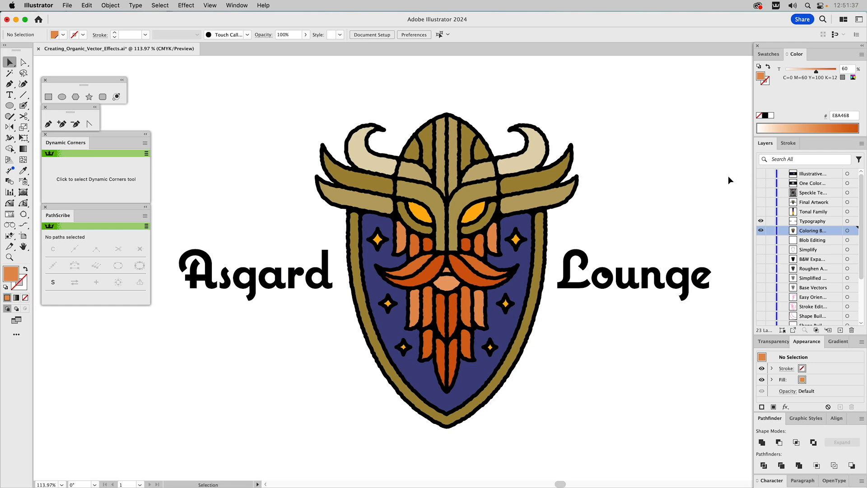
click(632, 278)
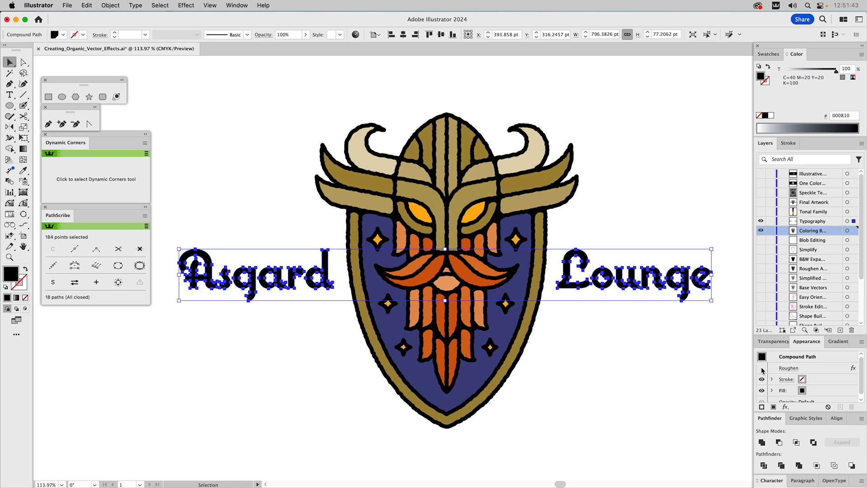
click(763, 370)
click(678, 358)
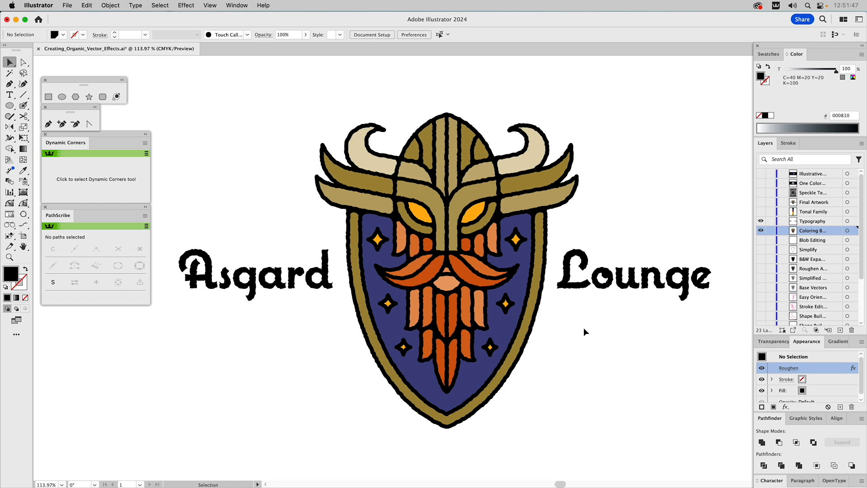
Show the Final Artwork layer and the speckle texture layer, and hide the Typography and Coloring layers
click(761, 202)
click(760, 221)
click(761, 231)
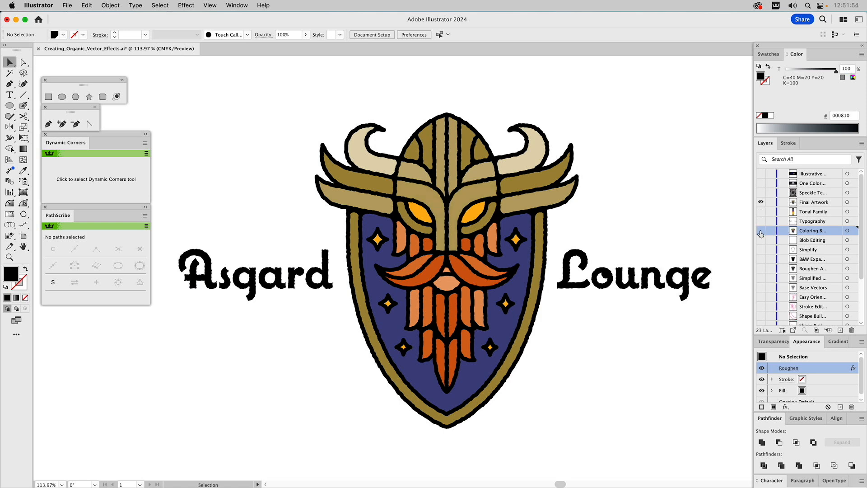
click(761, 192)
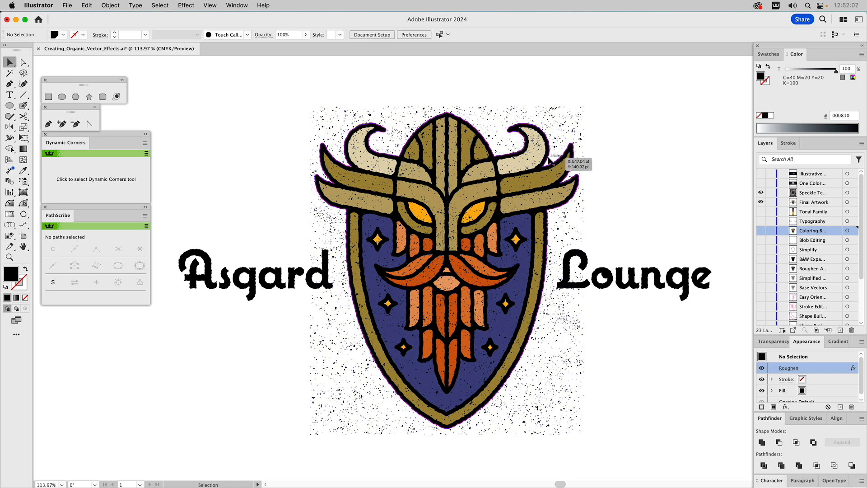
Clip the speckle texture to the shield's outer silhouette with a clipping mask, accepting the complex mask, and deselect it
click(553, 163)
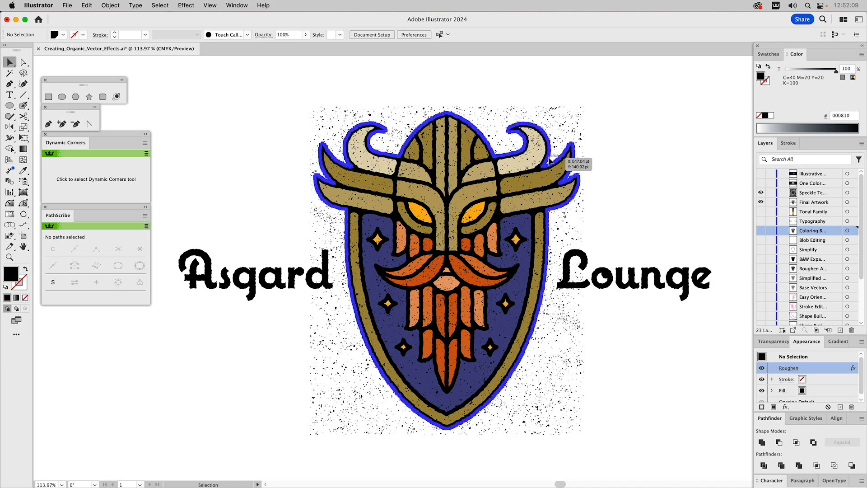
shift+click(560, 130)
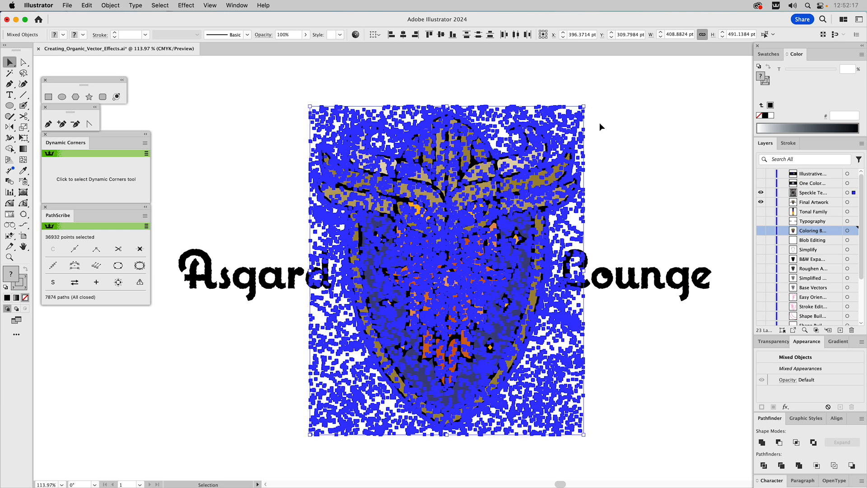
key(super+7)
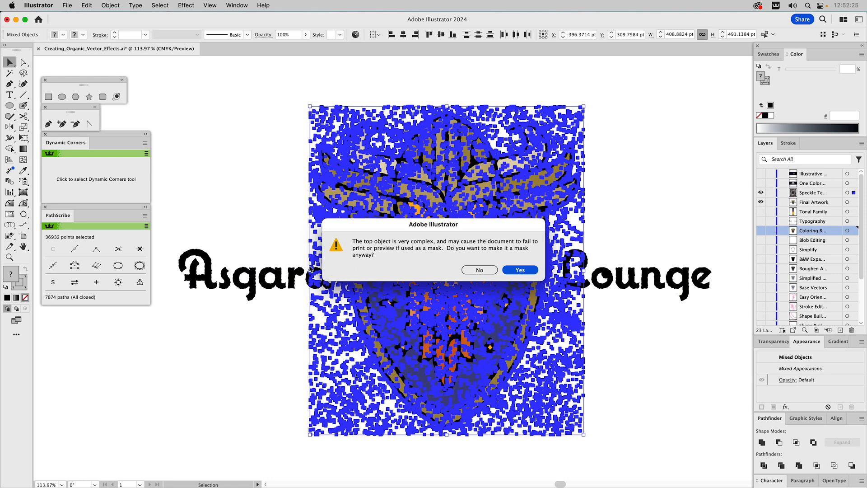
click(519, 270)
click(615, 209)
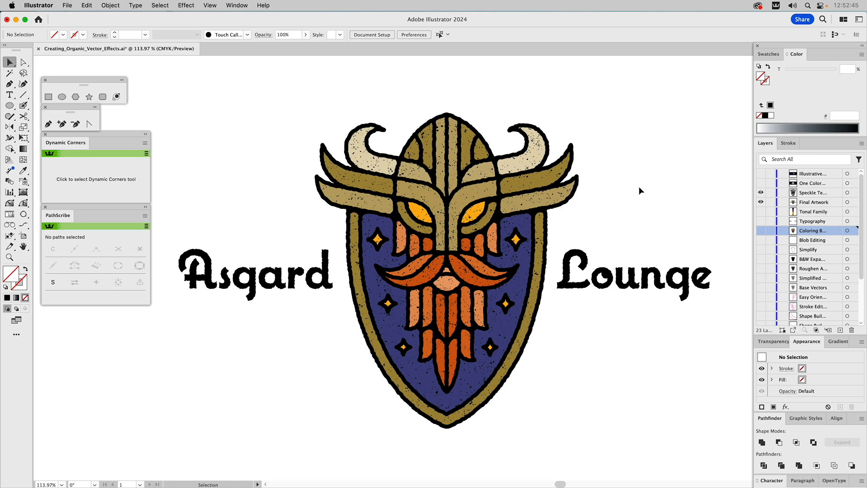
View the One Color layer with the speckle and Final Artwork layers hidden, and switch to showing only the Illustrative layer
click(761, 183)
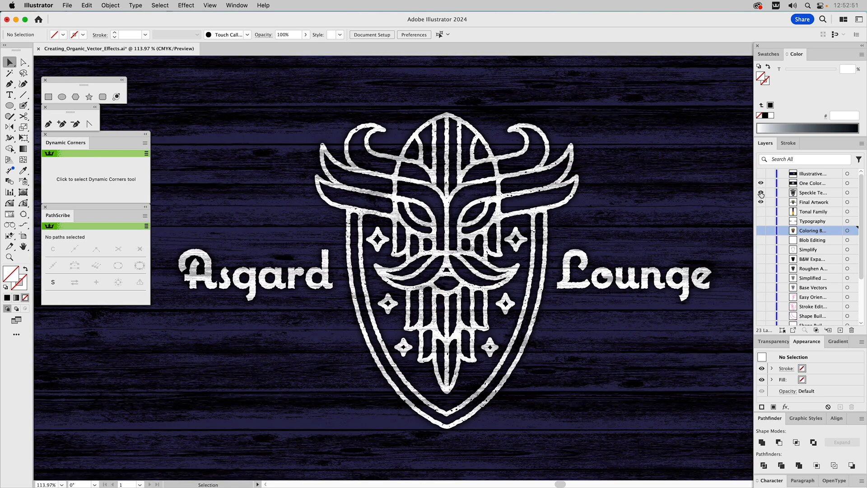
drag(761, 194, 761, 203)
click(762, 173)
click(762, 183)
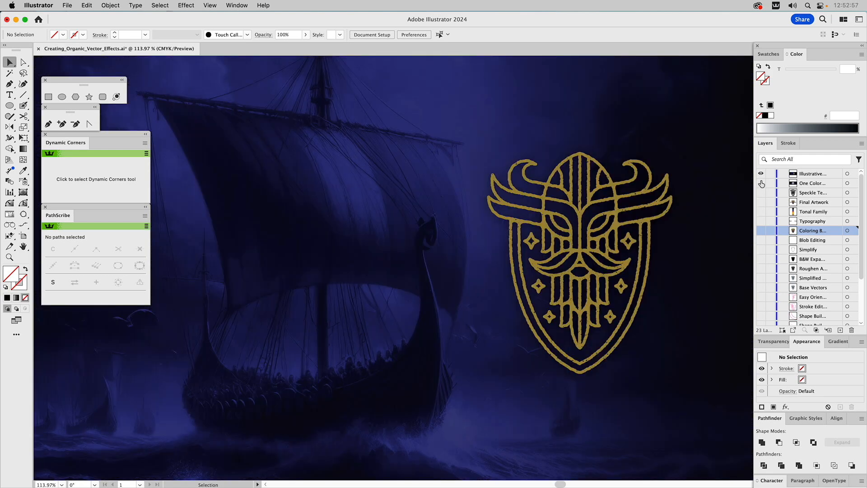